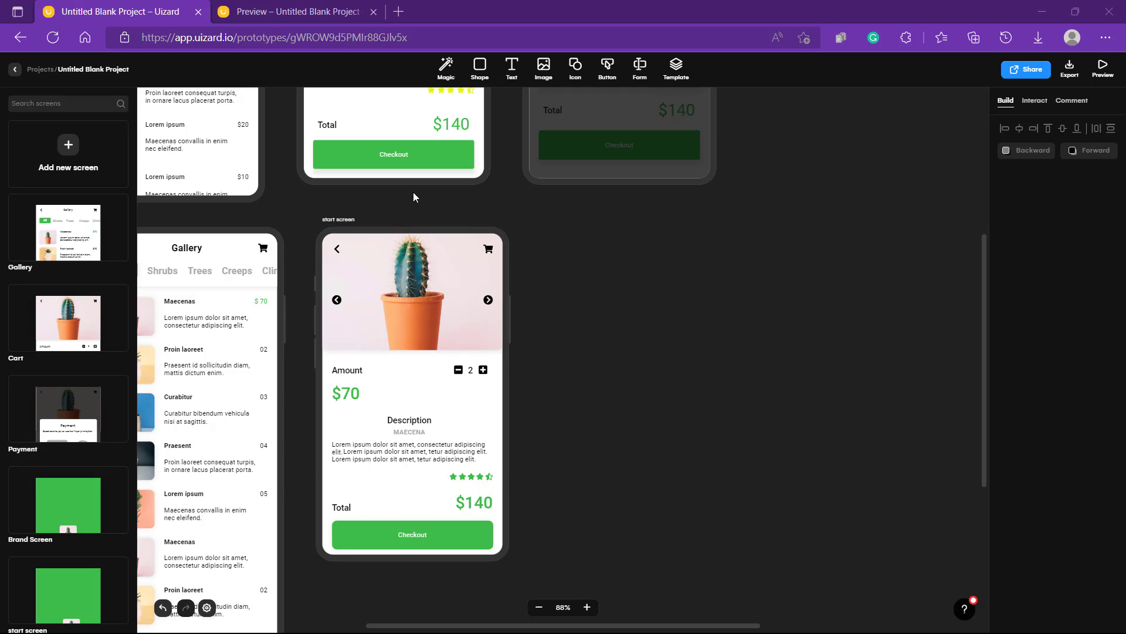
# - Review the product screen in the prototype preview and compare it with the Payment reference screen in the editor
pyautogui.click(279, 4)
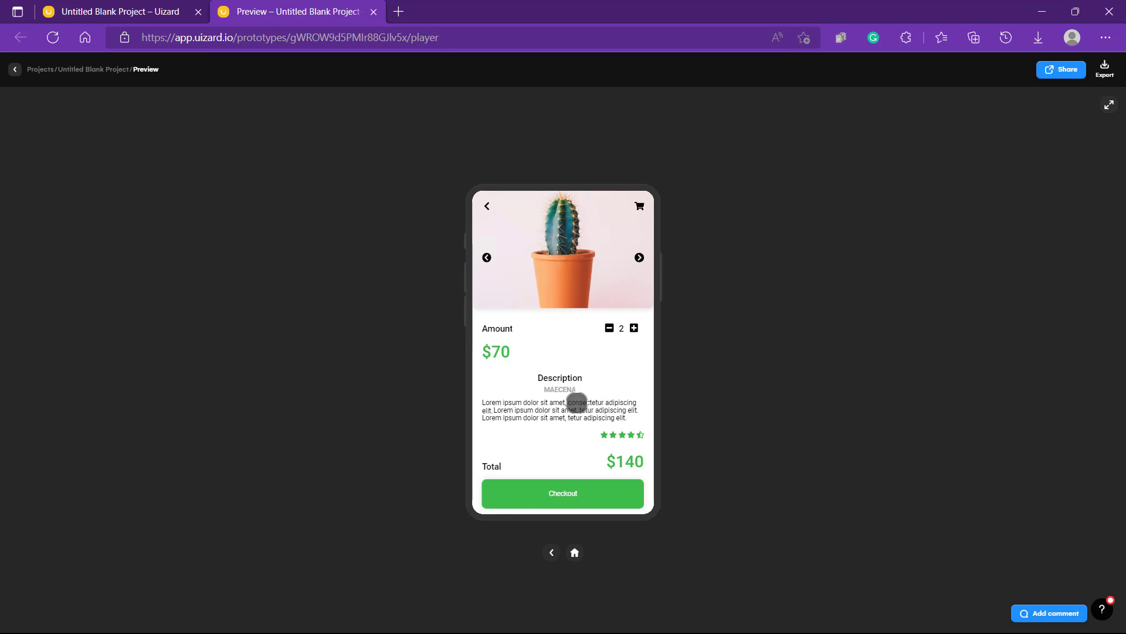
pyautogui.click(105, 10)
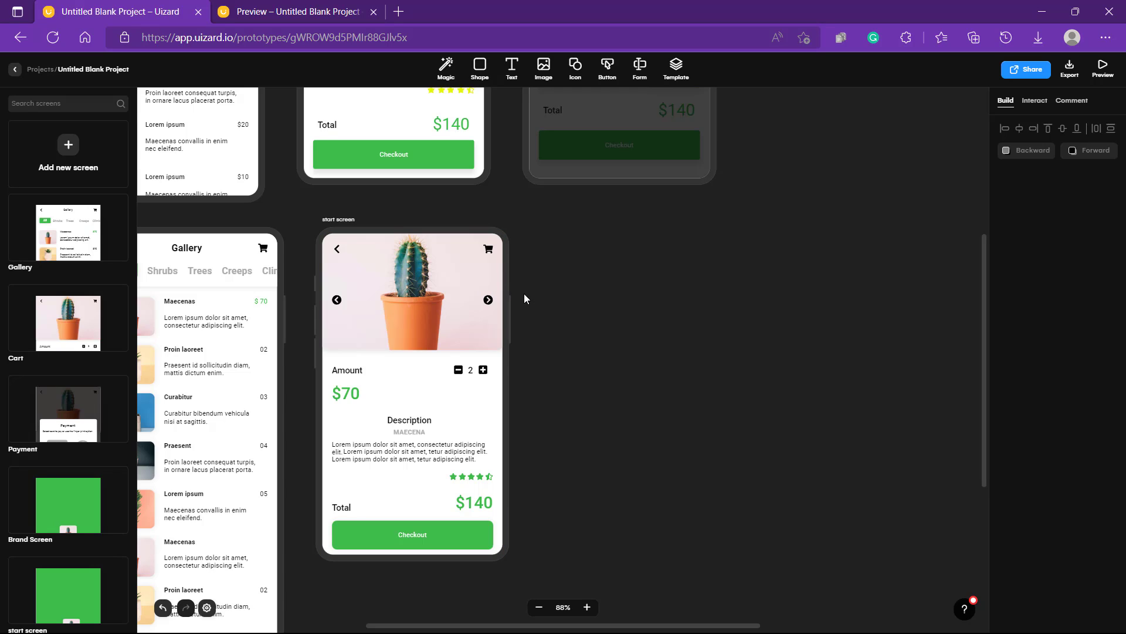
pyautogui.scroll(4, 684, 252)
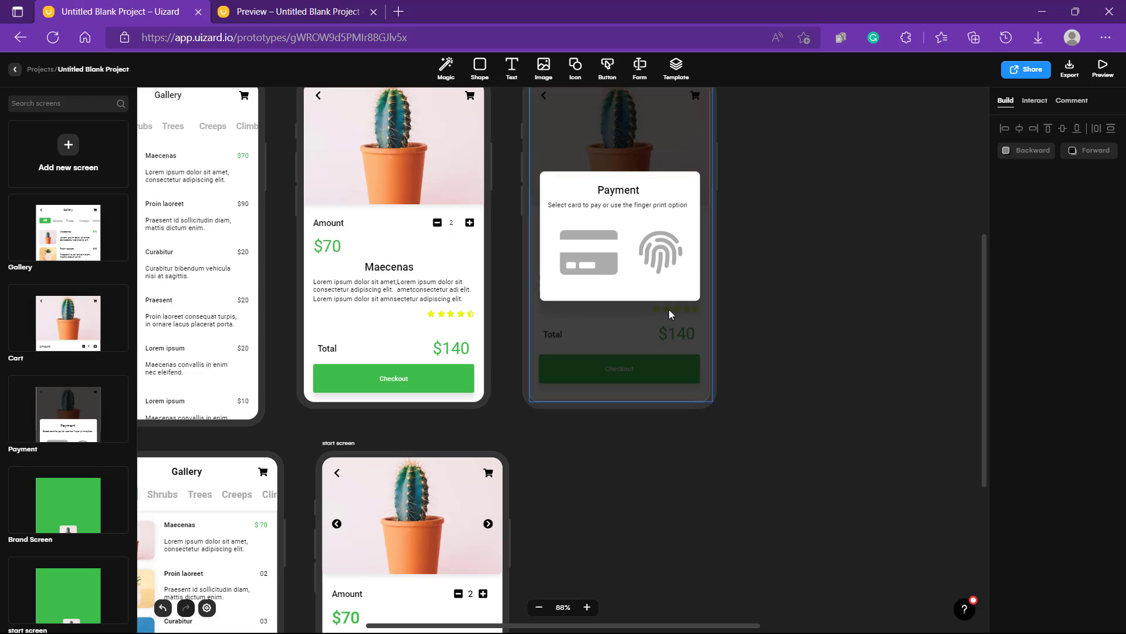
pyautogui.scroll(-5, 563, 267)
pyautogui.scroll(1, 596, 370)
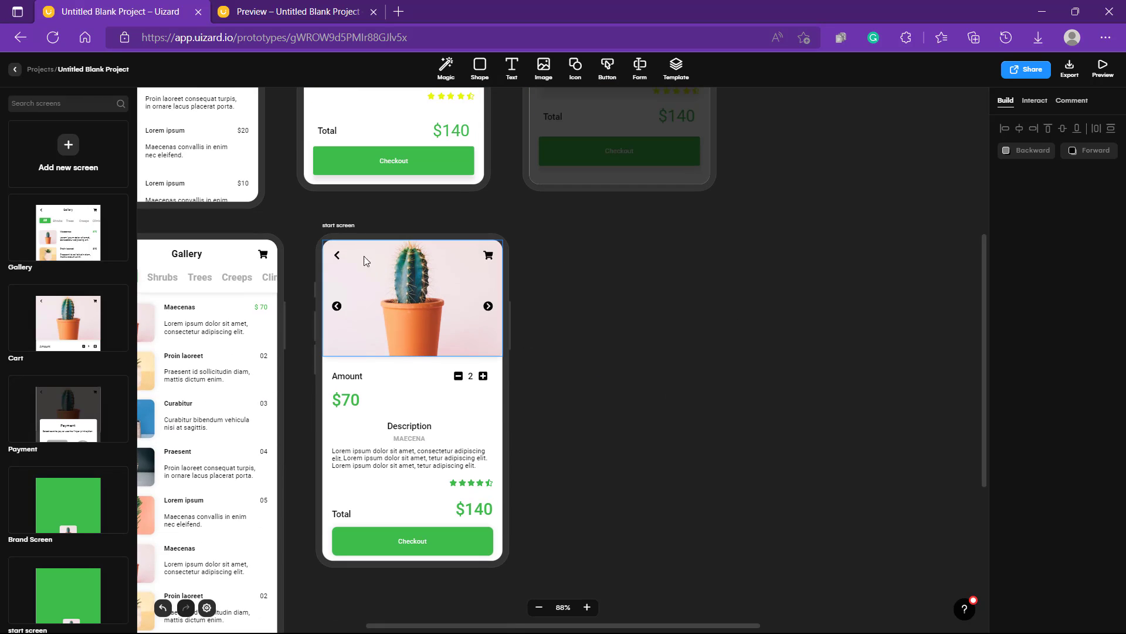
# - Duplicate the cactus product start screen and link the original's Checkout button to the copy
pyautogui.click(343, 232)
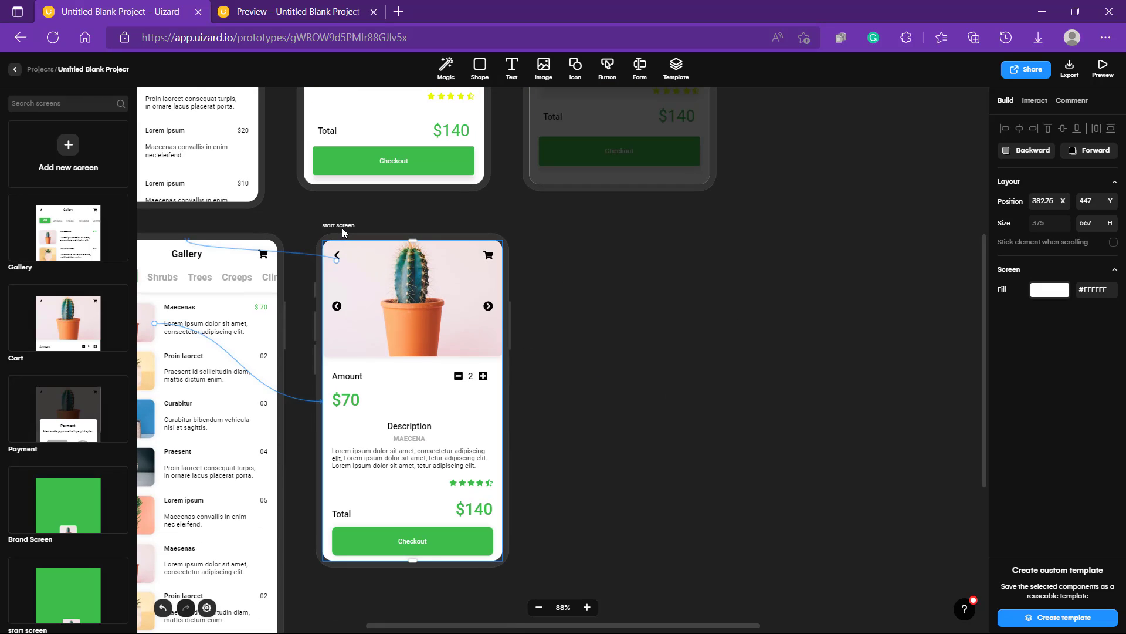
pyautogui.hotkey('ctrl', 'd')
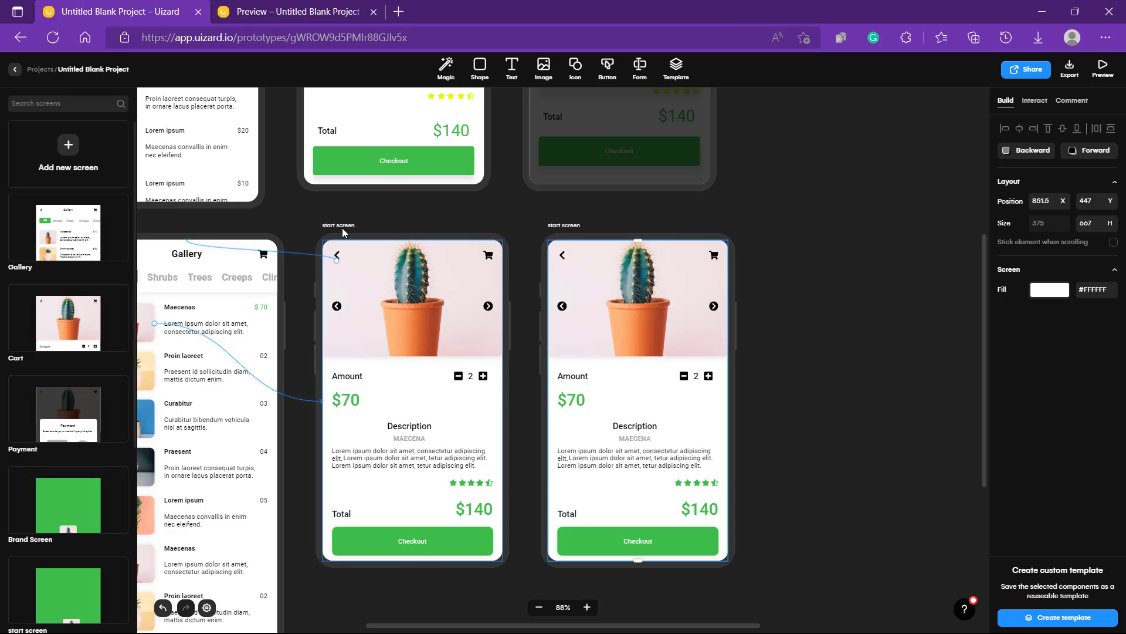
pyautogui.click(831, 443)
pyautogui.click(475, 536)
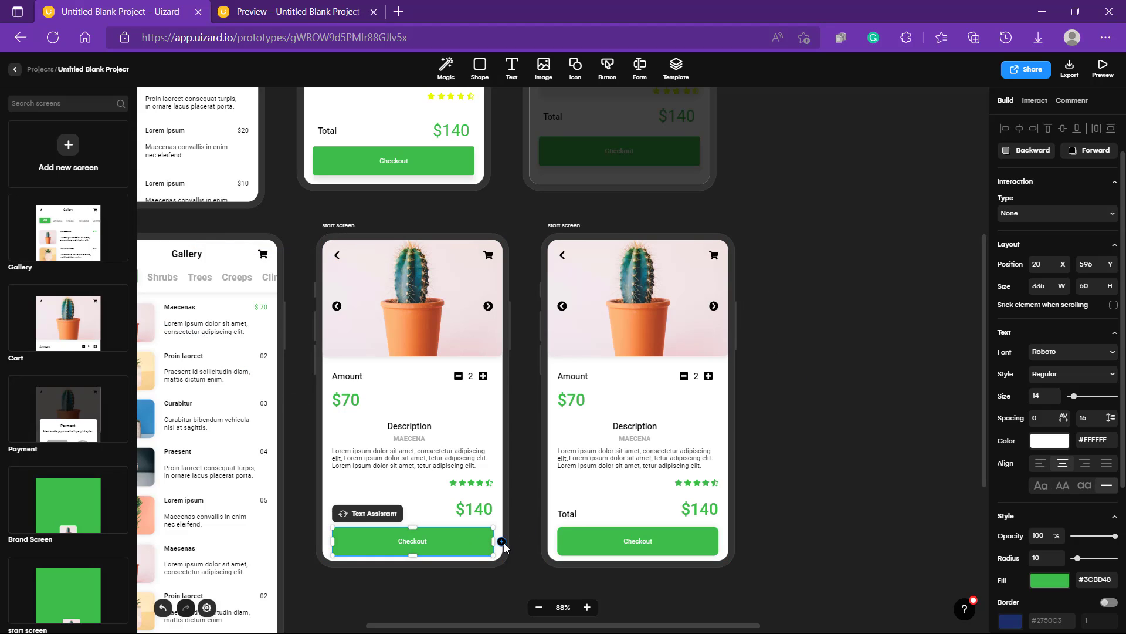
pyautogui.moveTo(502, 541); pyautogui.dragTo(610, 473)
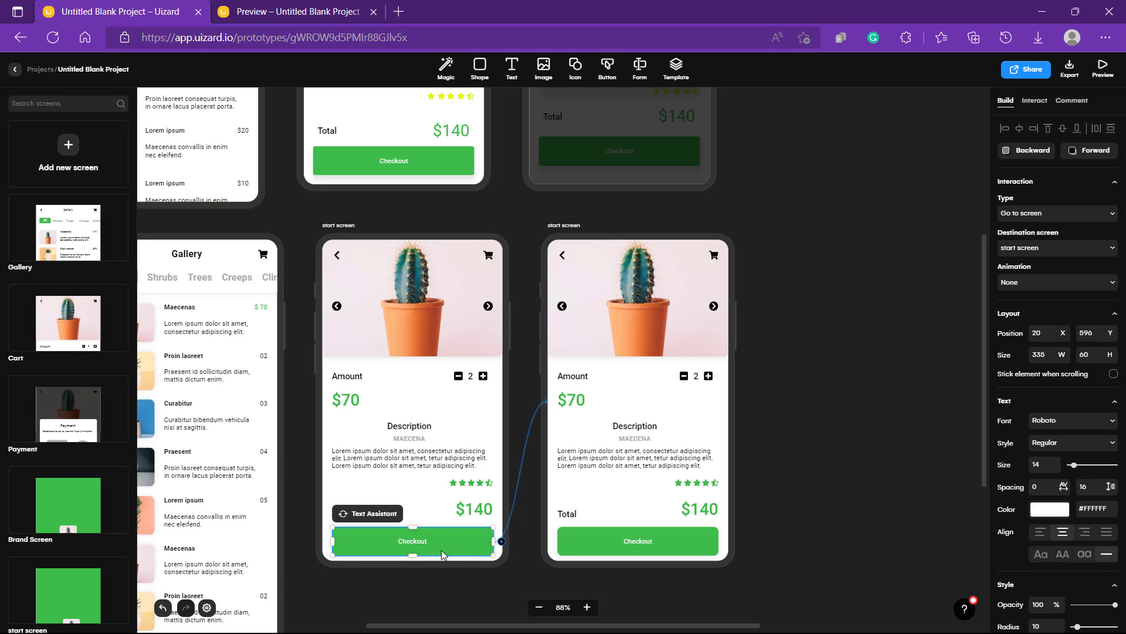
# - Add a Card White shape over the cactus image on the duplicated start screen
pyautogui.scroll(4, 693, 372)
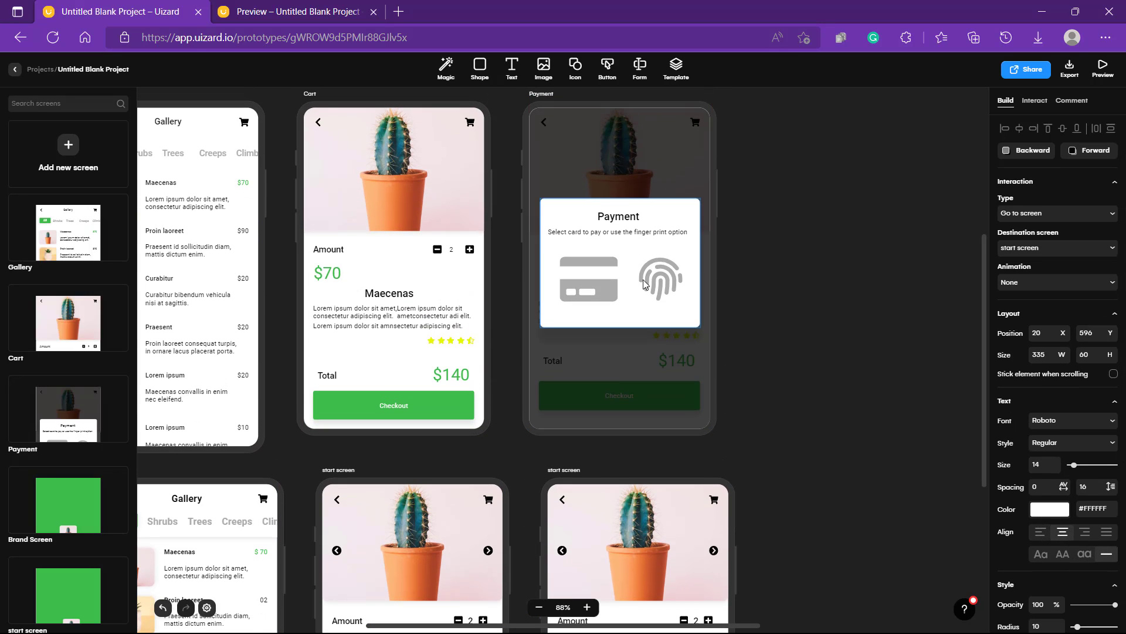
pyautogui.scroll(-3, 765, 335)
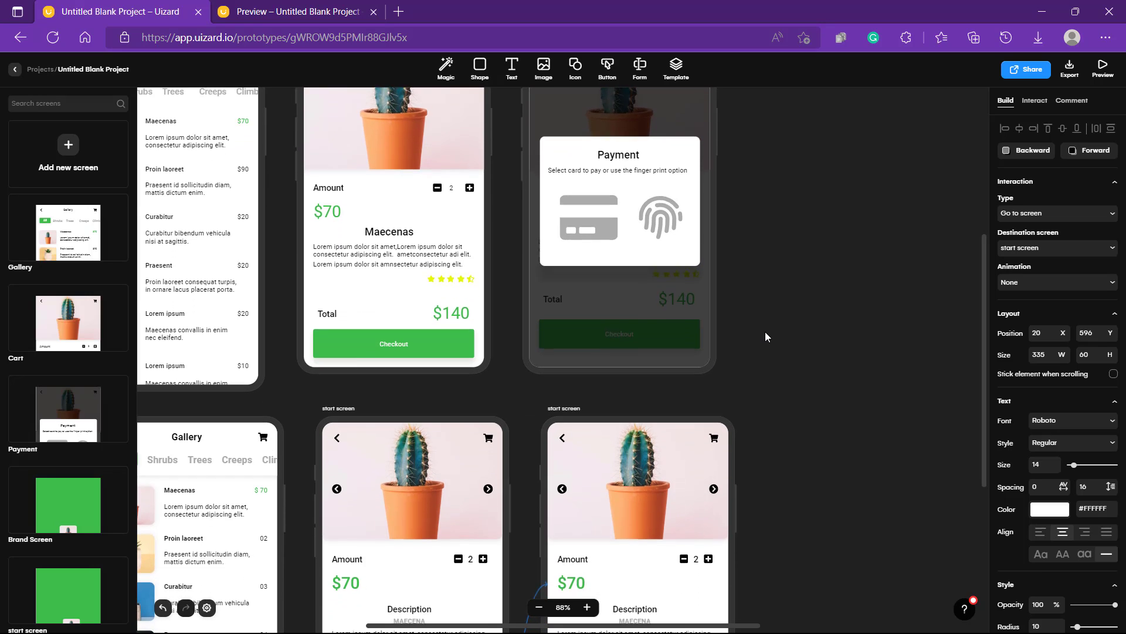
pyautogui.scroll(-1, 765, 332)
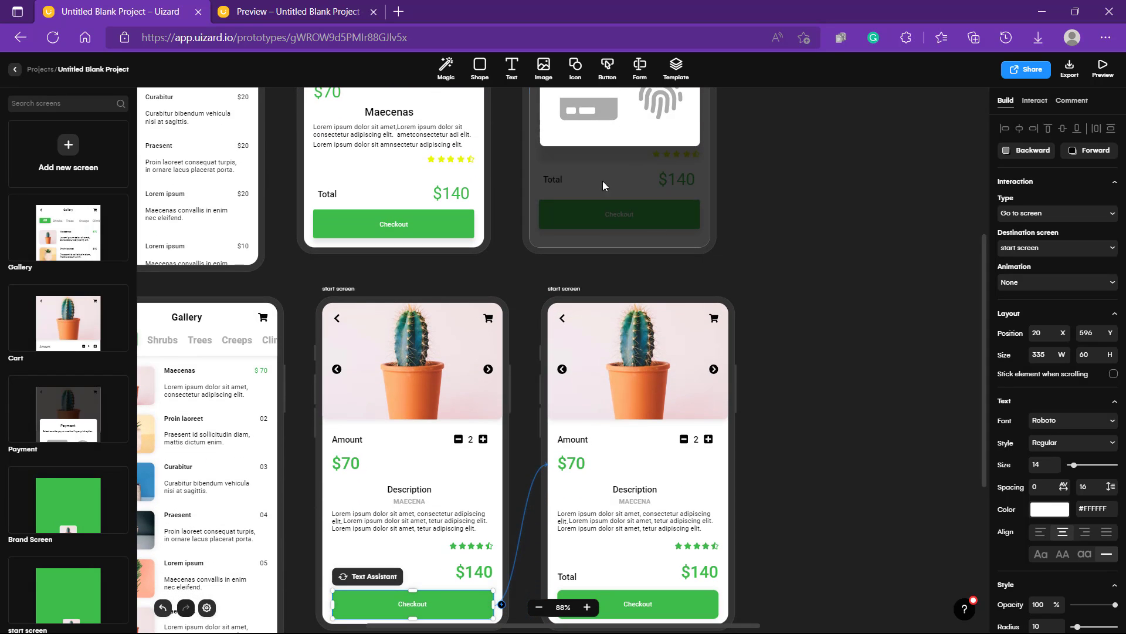
pyautogui.click(478, 70)
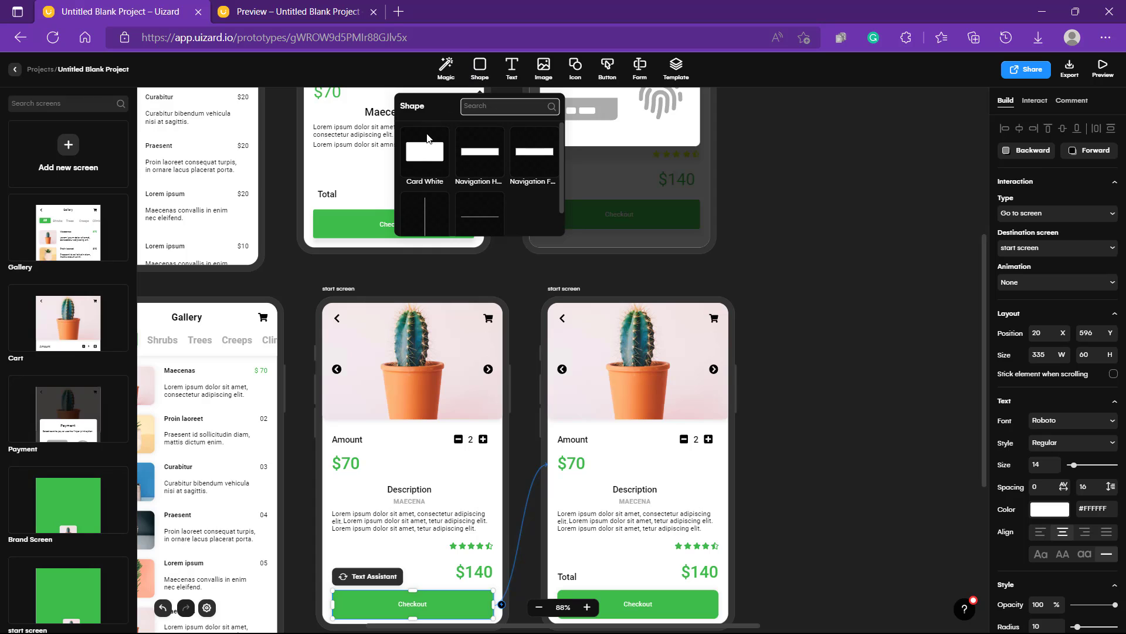
pyautogui.click(425, 152)
pyautogui.moveTo(467, 141); pyautogui.dragTo(663, 328)
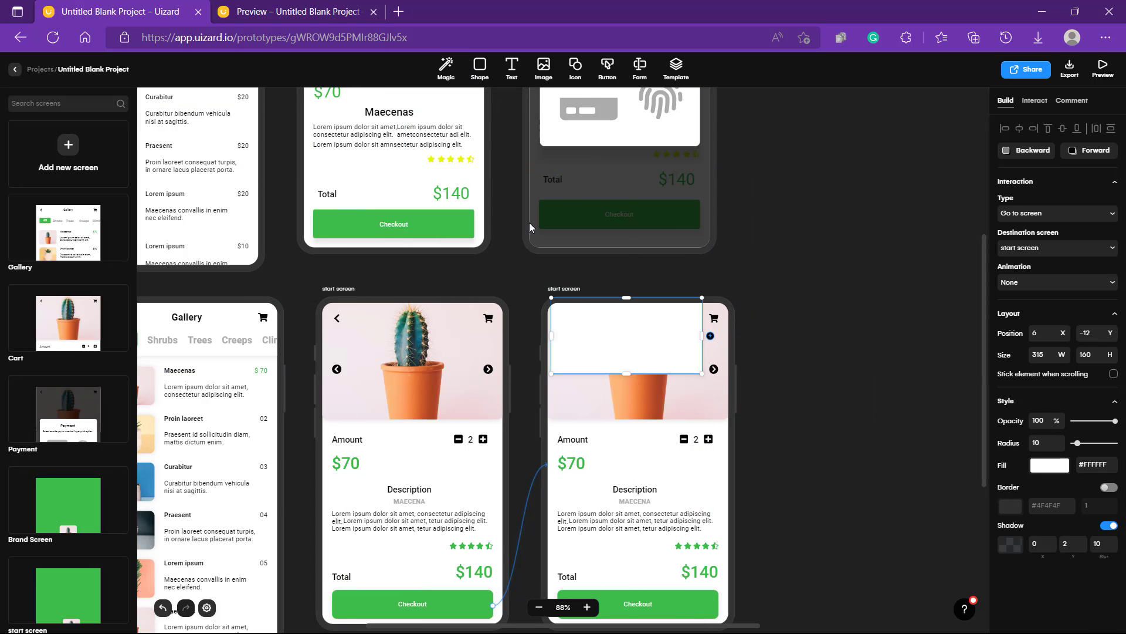
# - Stretch the white card to about 393 by 679 so it covers the entire duplicated screen
pyautogui.scroll(-2, 793, 372)
pyautogui.scroll(-1, 793, 372)
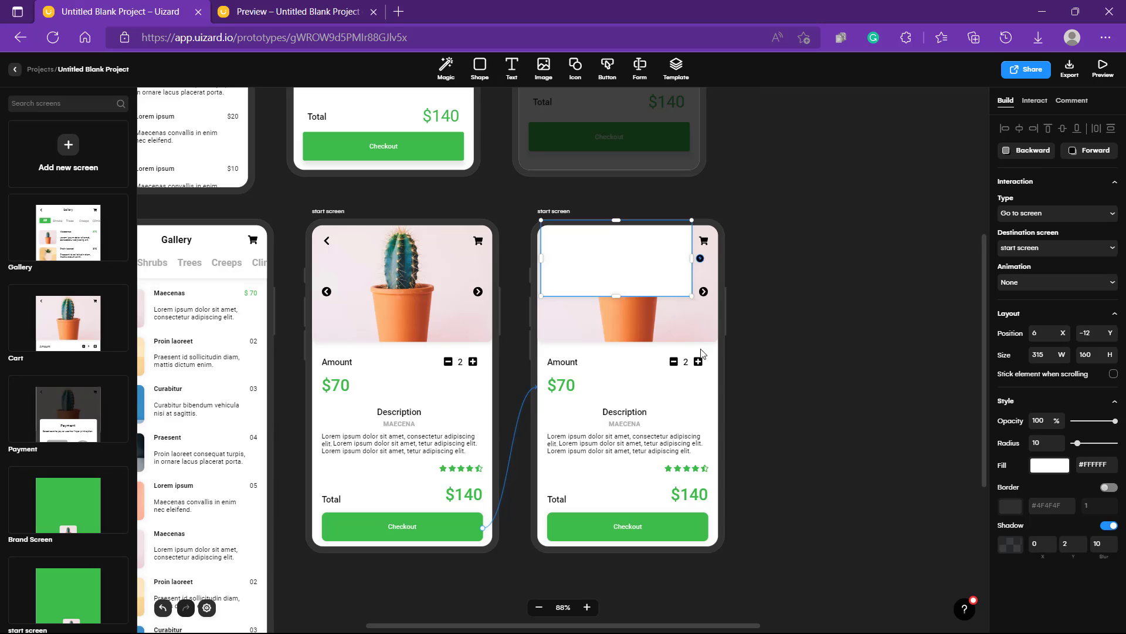
pyautogui.moveTo(692, 296); pyautogui.dragTo(720, 546)
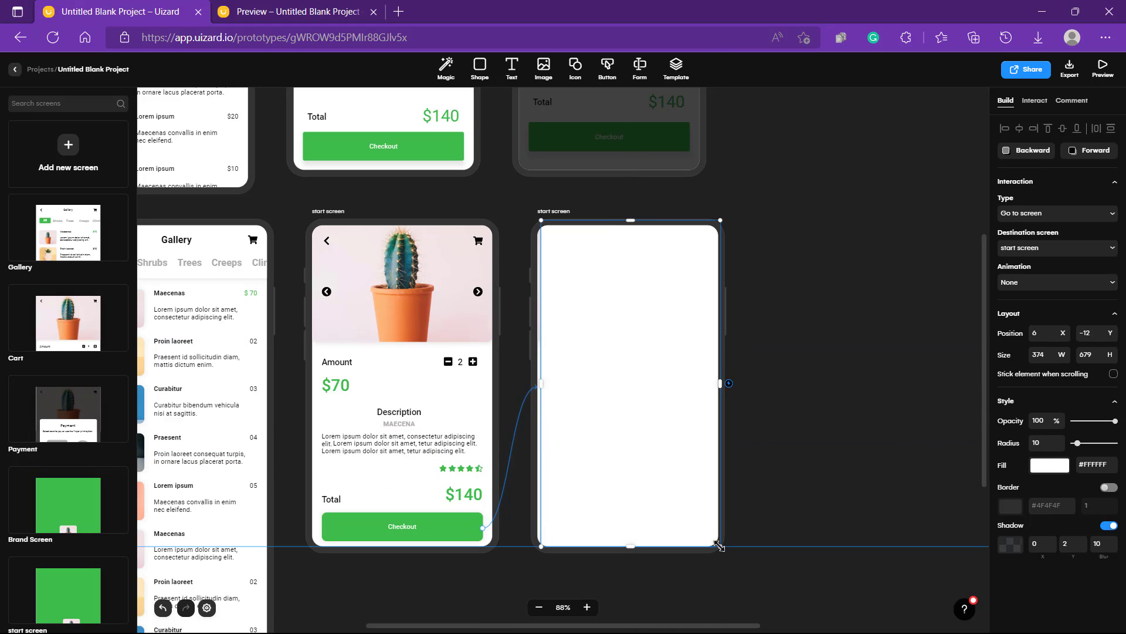
pyautogui.moveTo(540, 384); pyautogui.dragTo(532, 389)
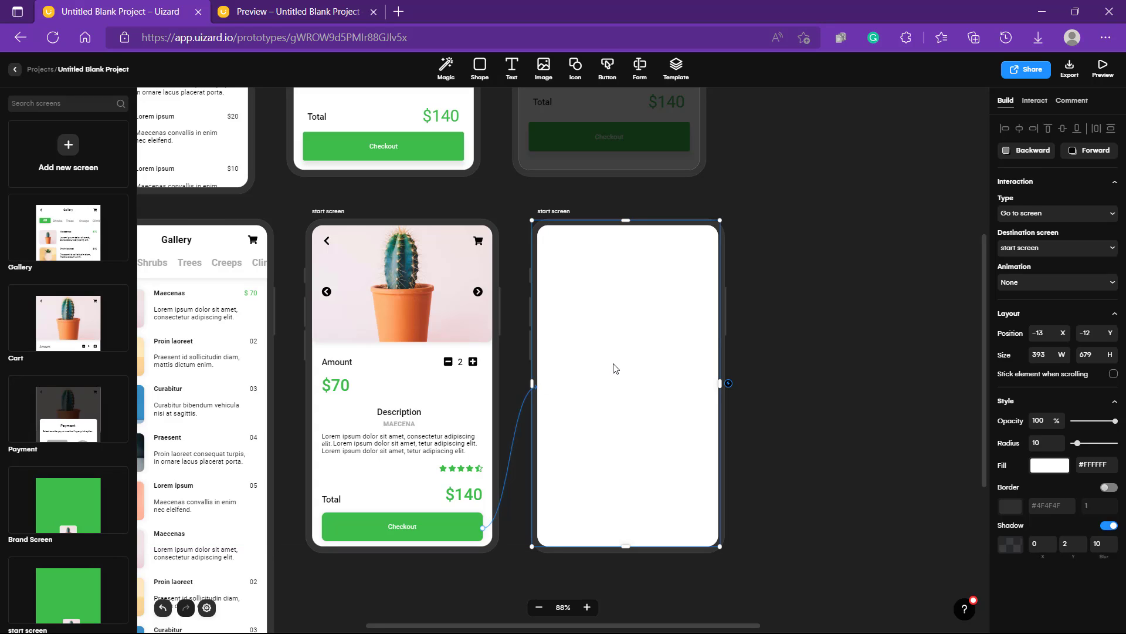
# - Fill the covering card with near-black #030303 and lower its opacity to 81% to form a dark overlay
pyautogui.click(1049, 466)
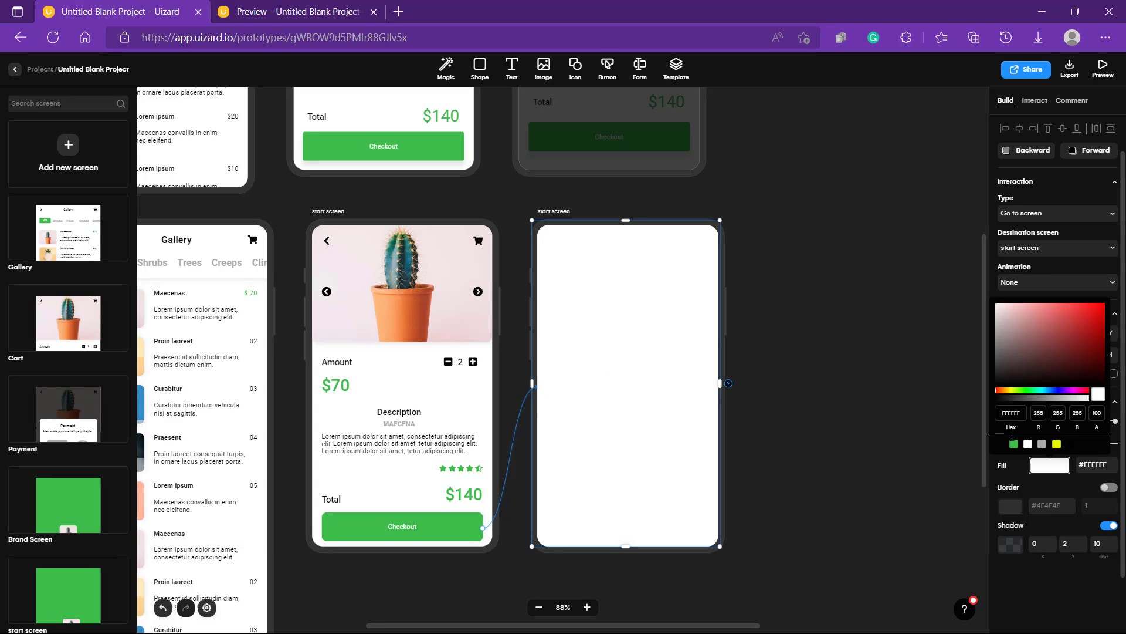
pyautogui.click(1001, 446)
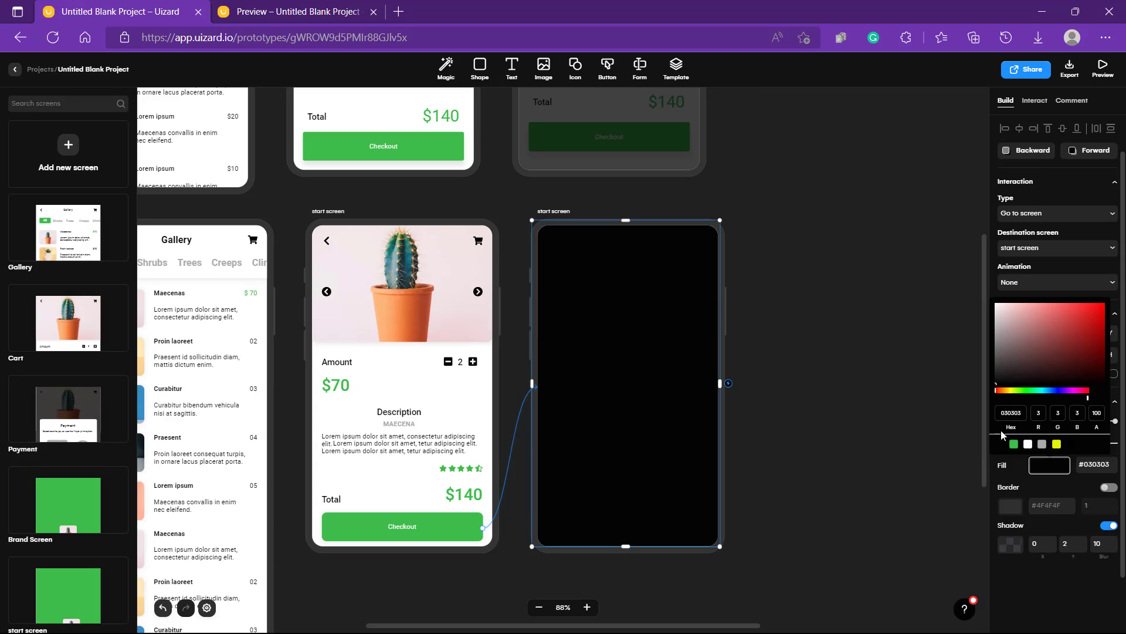
pyautogui.click(1019, 494)
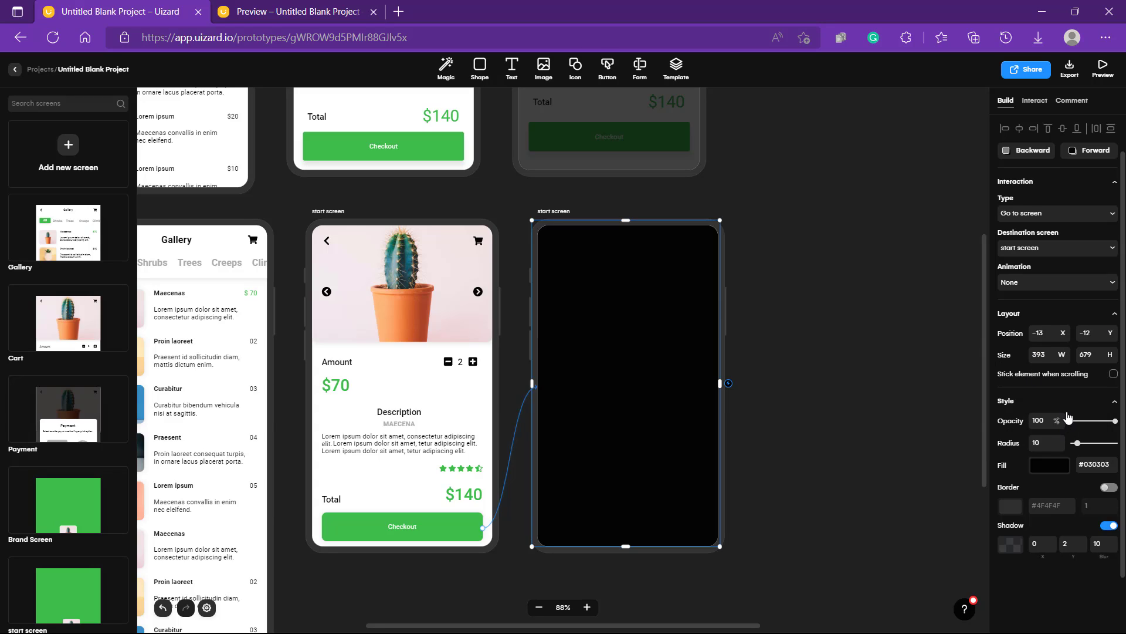
pyautogui.moveTo(1115, 424)
pyautogui.mouseDown()
pyautogui.moveTo(1090, 424)
pyautogui.moveTo(1108, 425)
pyautogui.mouseUp()
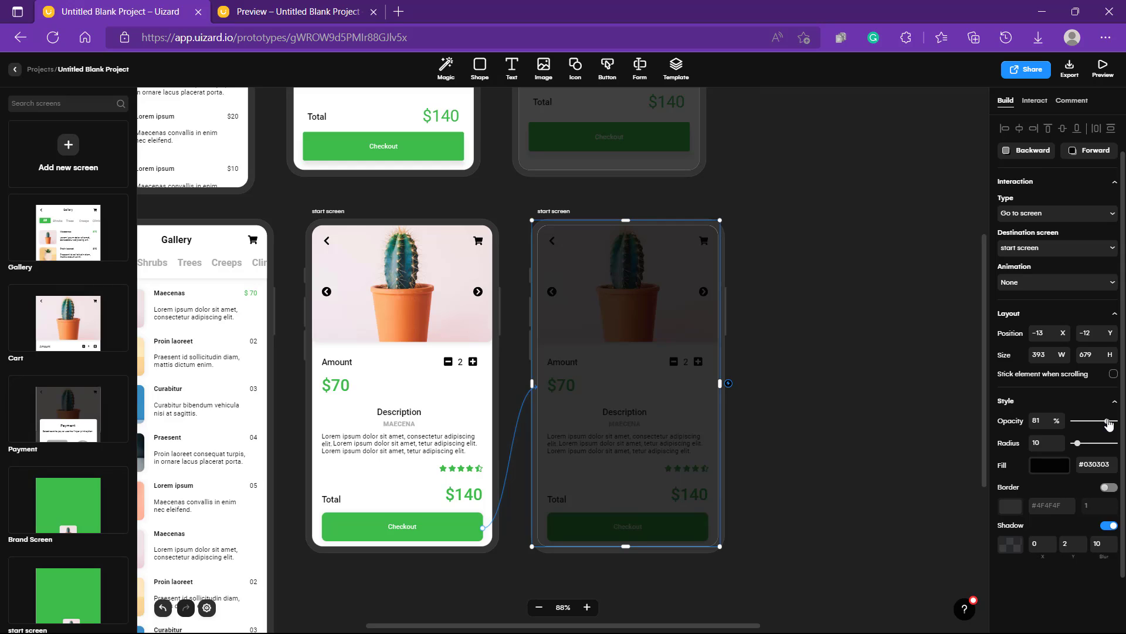
pyautogui.click(869, 390)
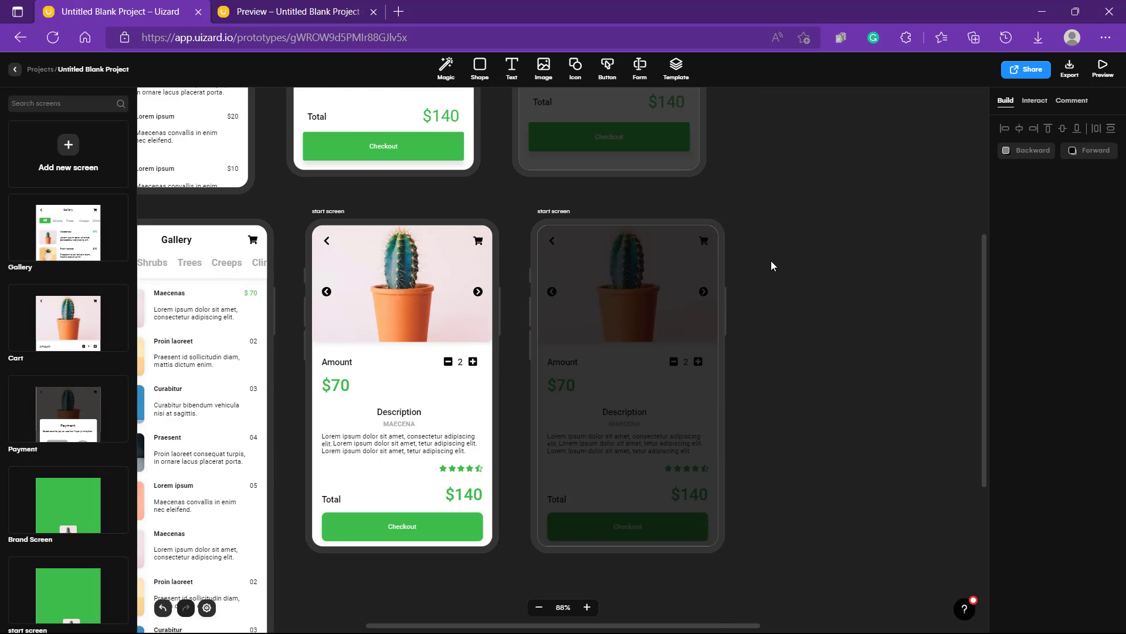
# - Add a second Card White shape over the middle of the darkened screen, at about X 61, Y 240
pyautogui.scroll(3, 770, 261)
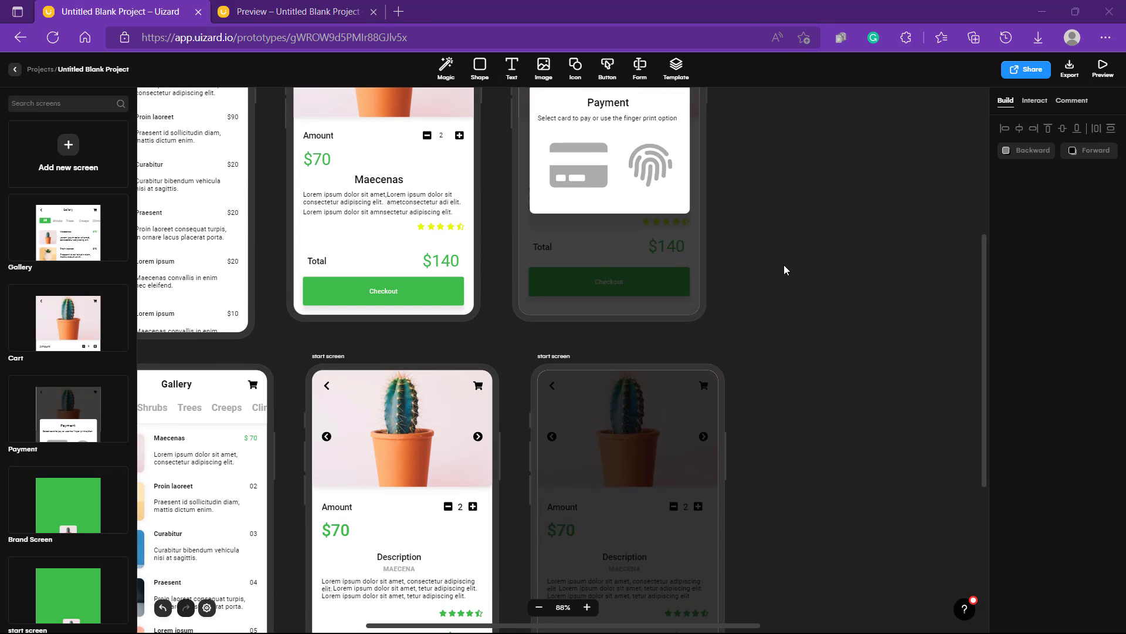
pyautogui.scroll(-1, 783, 265)
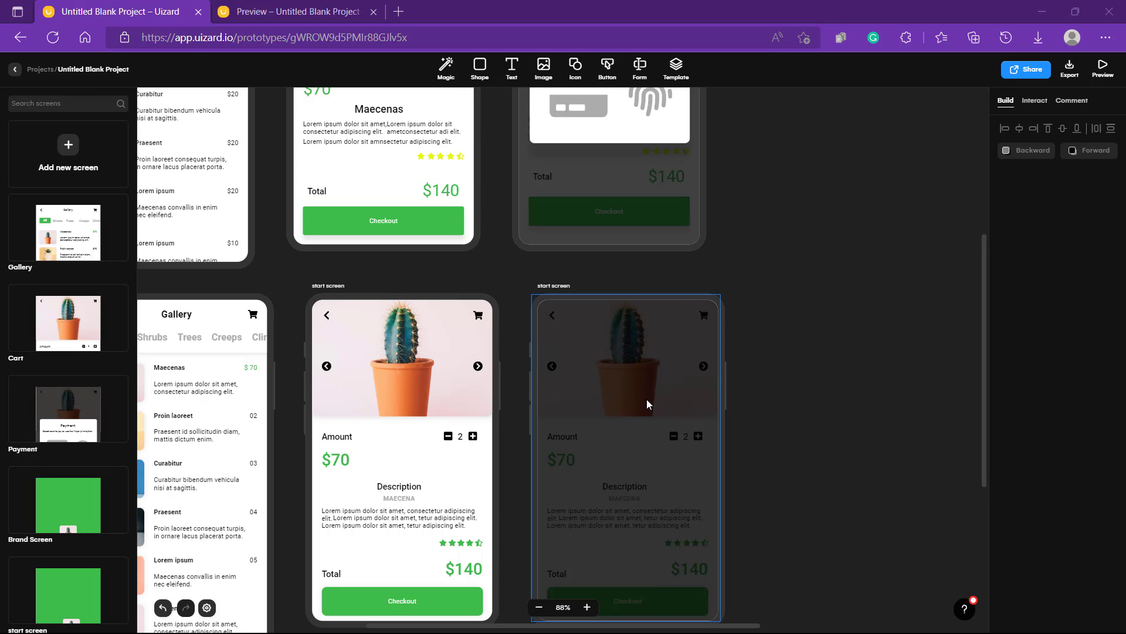
pyautogui.scroll(2, 647, 400)
pyautogui.scroll(-2, 647, 400)
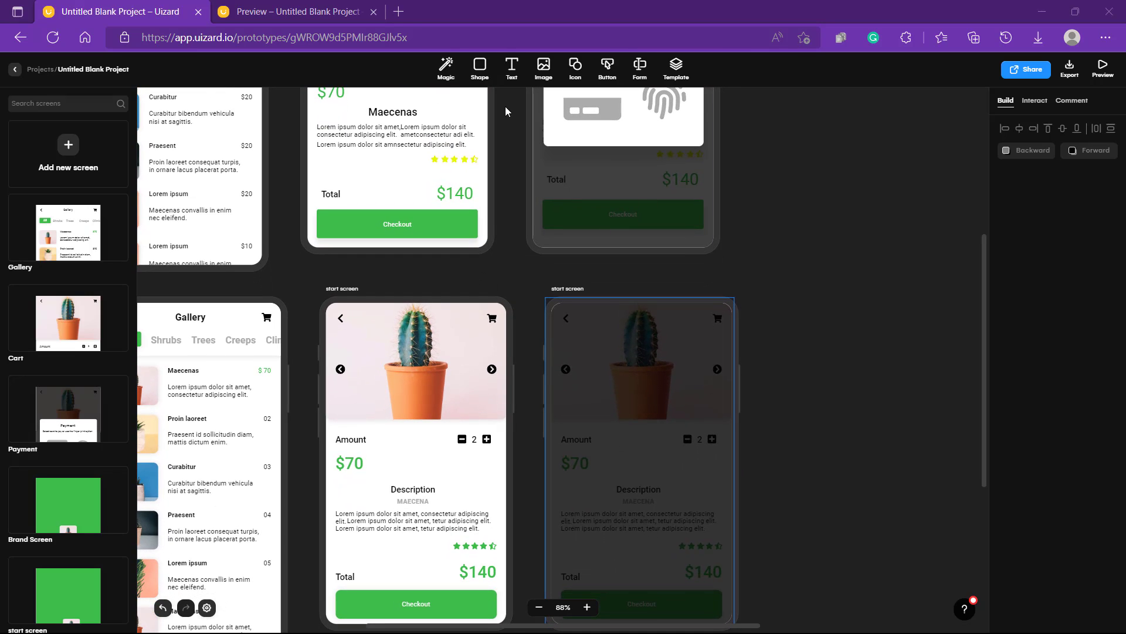
pyautogui.click(479, 69)
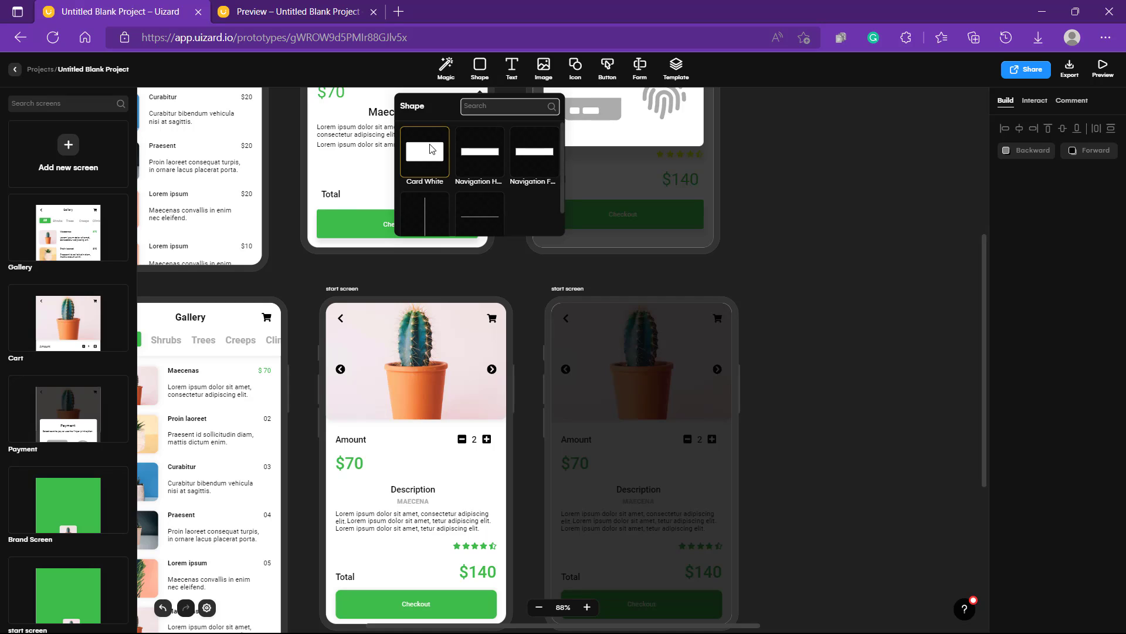
pyautogui.moveTo(432, 161); pyautogui.dragTo(658, 461)
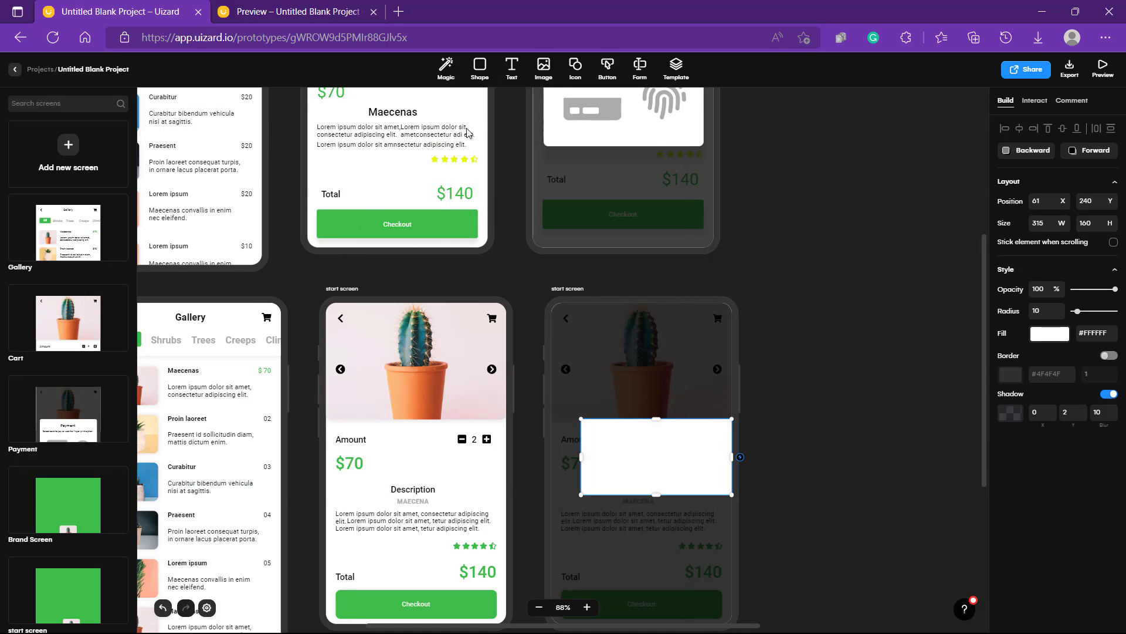
# - Inspect the dimensions of the white popup card on the Payment reference screen
pyautogui.scroll(2, 701, 270)
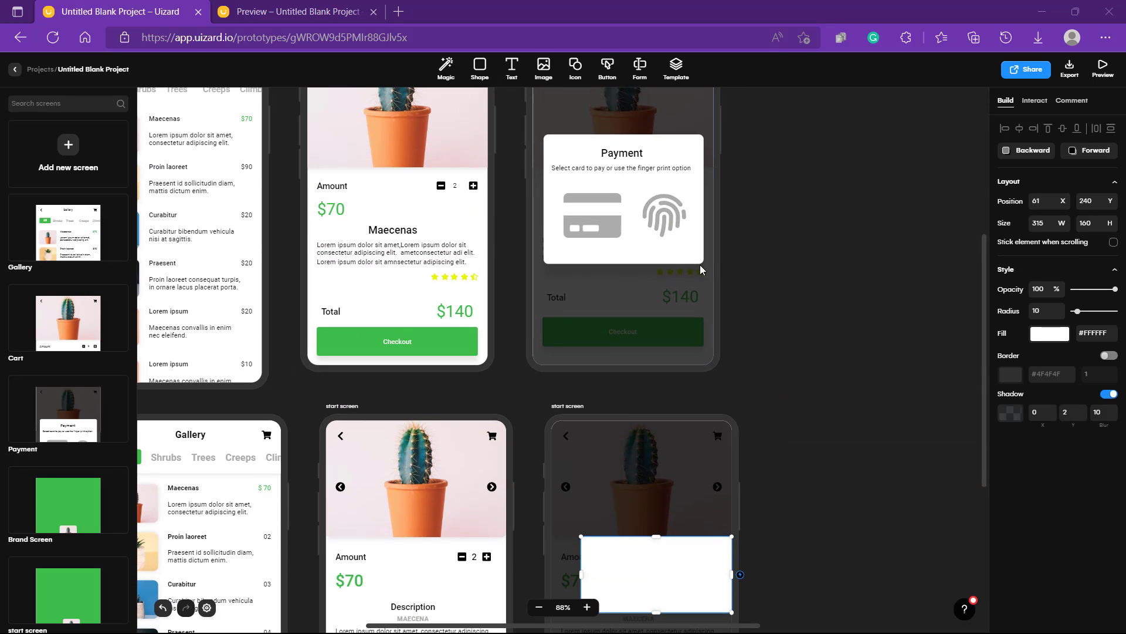
pyautogui.click(694, 263)
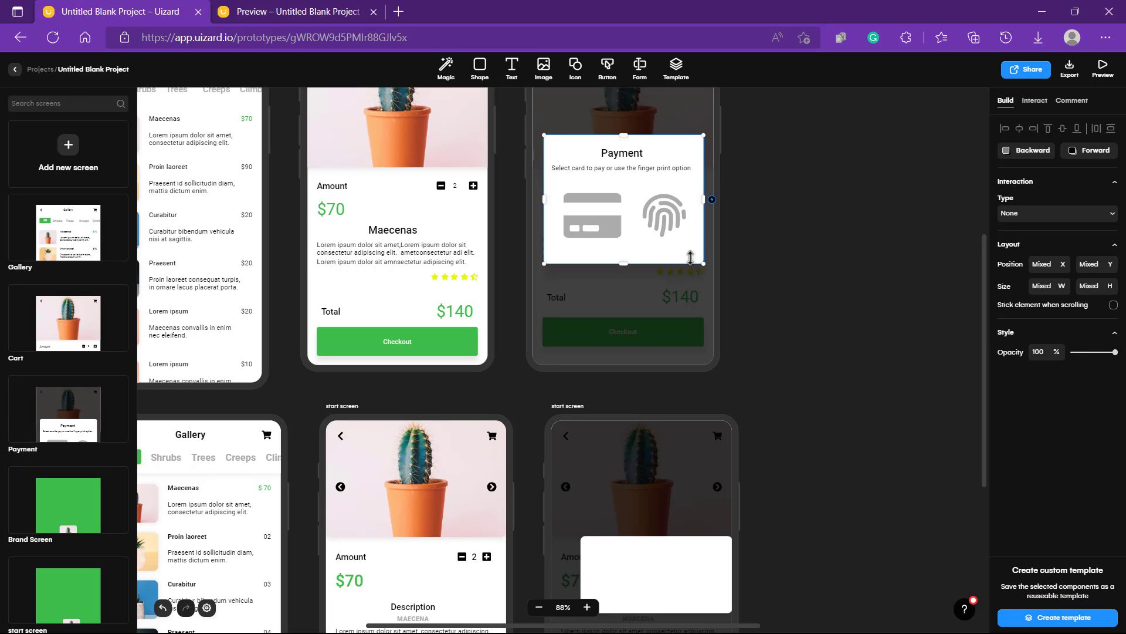
pyautogui.click(684, 262)
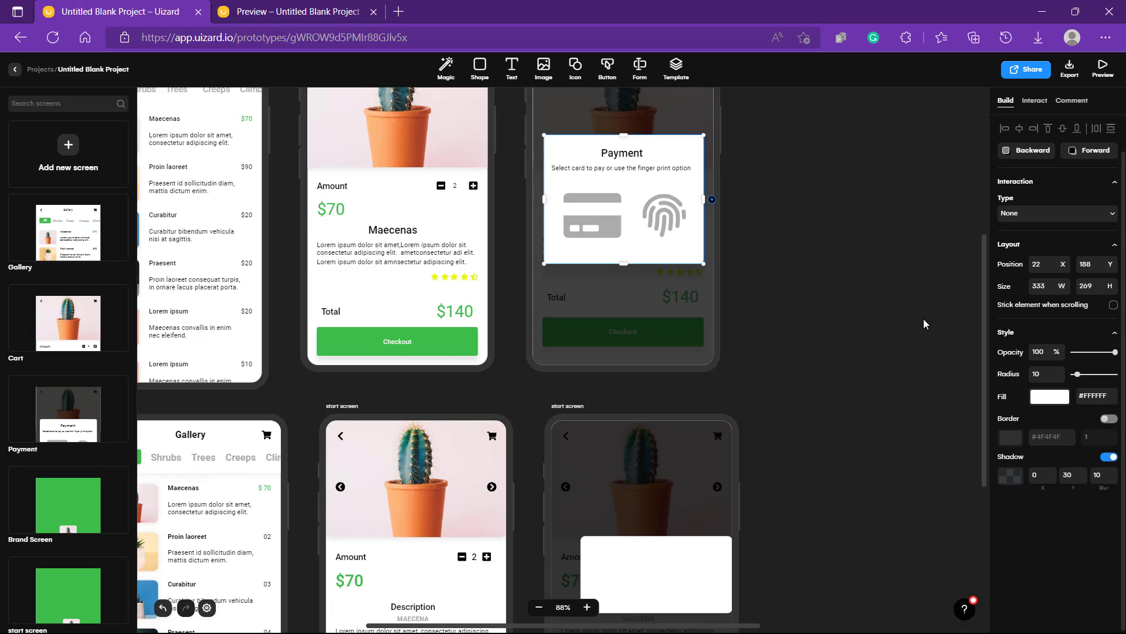
# - Set the new white card on the darkened screen to 333 wide and 269 high
pyautogui.scroll(-3, 924, 319)
pyautogui.click(659, 350)
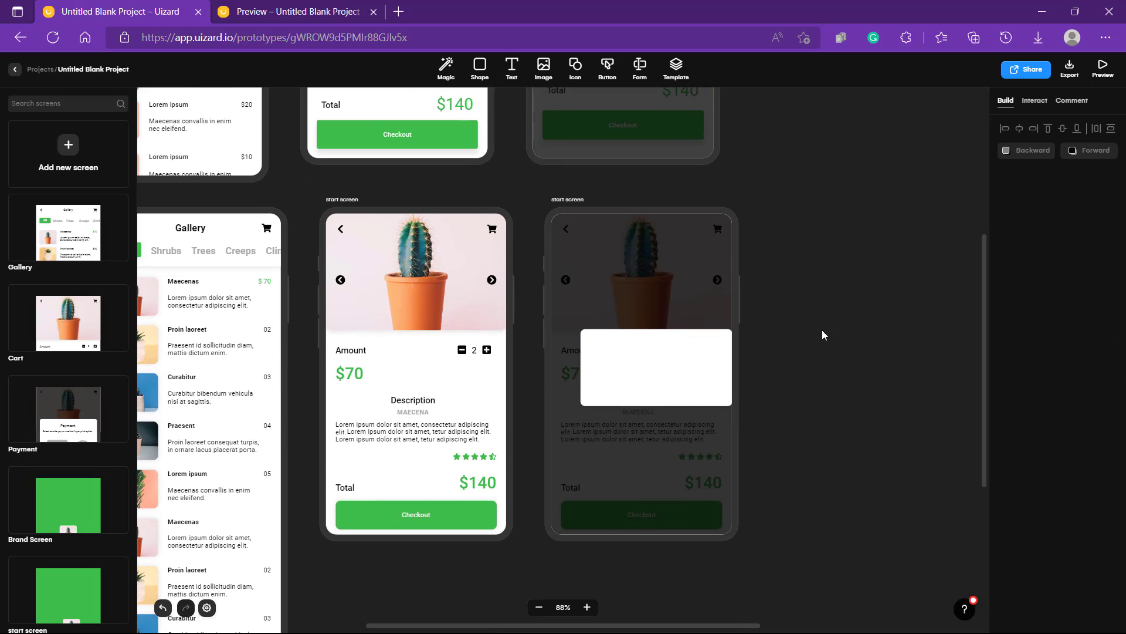
pyautogui.click(680, 356)
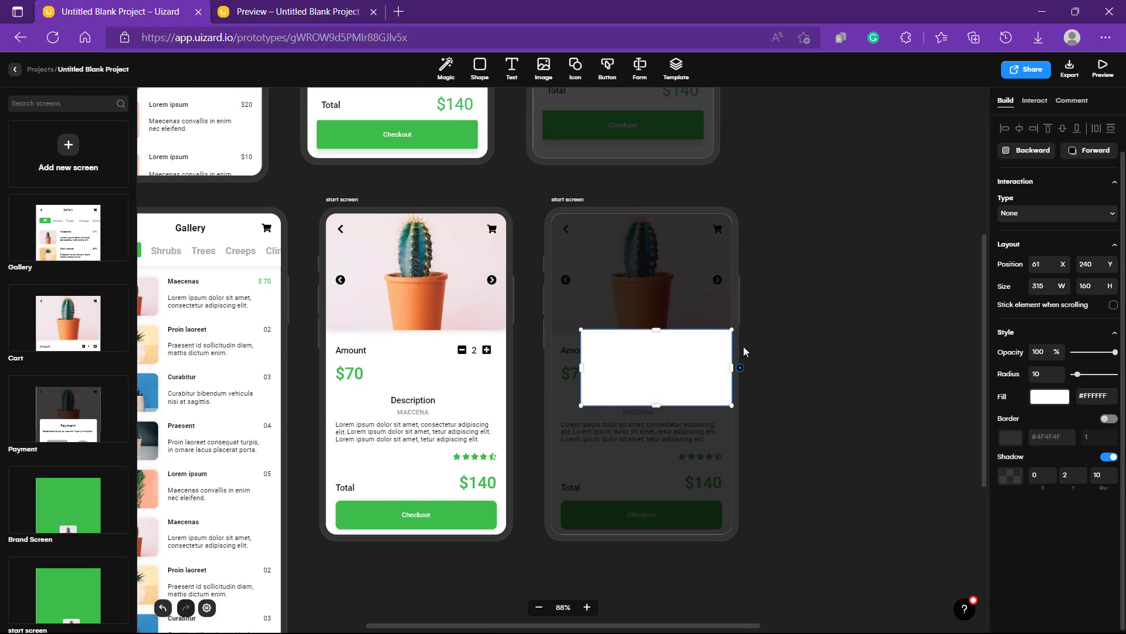
pyautogui.click(1047, 285)
pyautogui.press('BackSpace')
pyautogui.press('BackSpace')
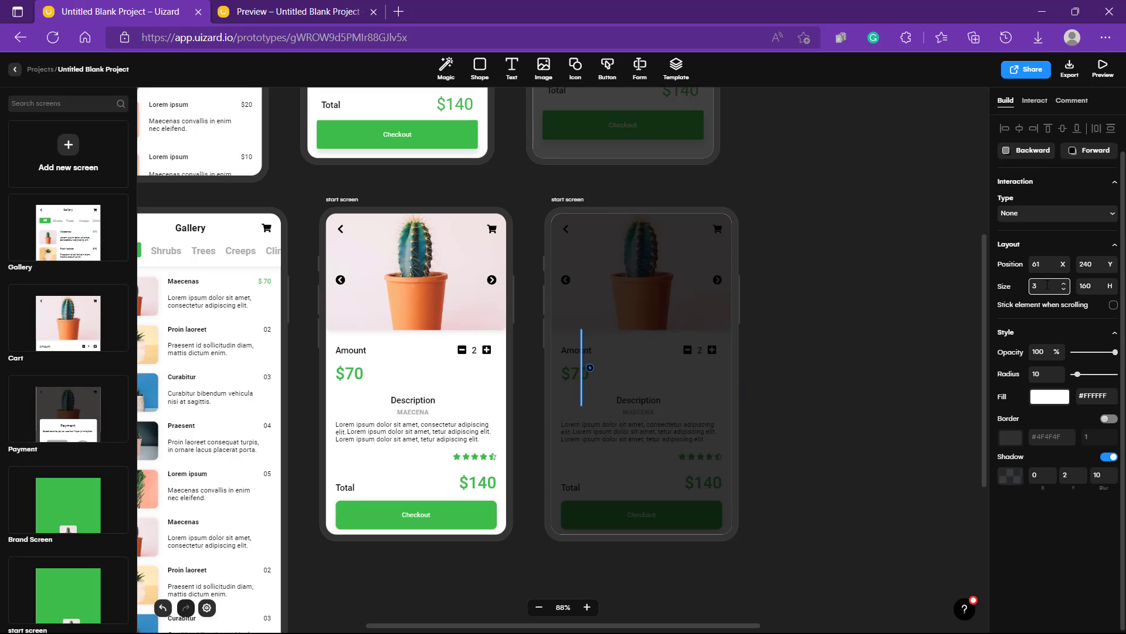
pyautogui.write('33')
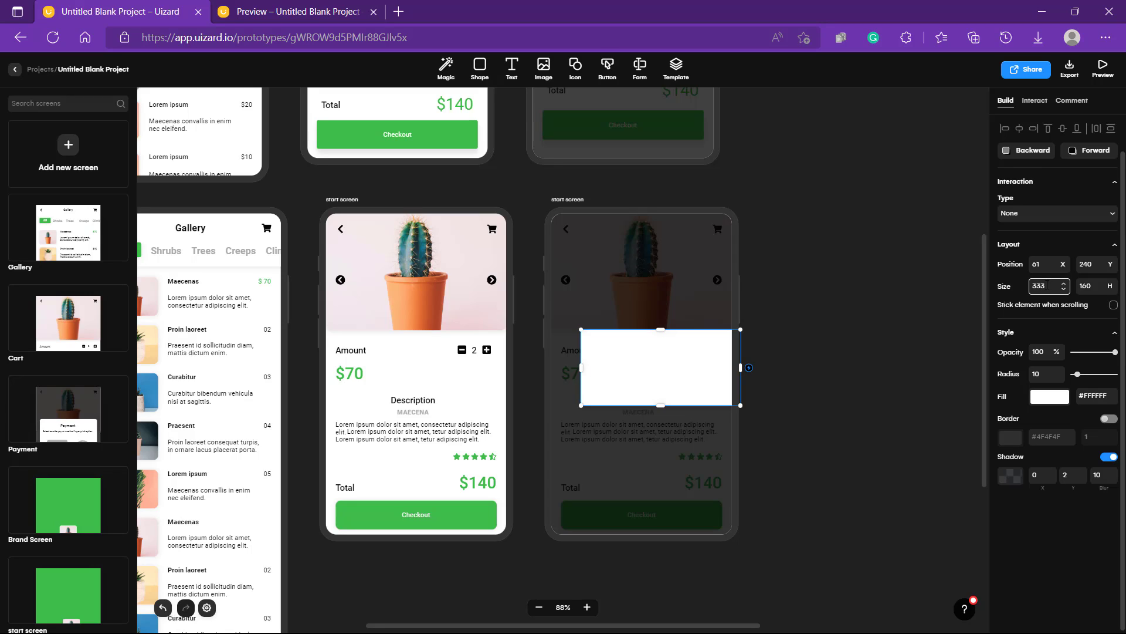
pyautogui.press('Tab')
pyautogui.write('269')
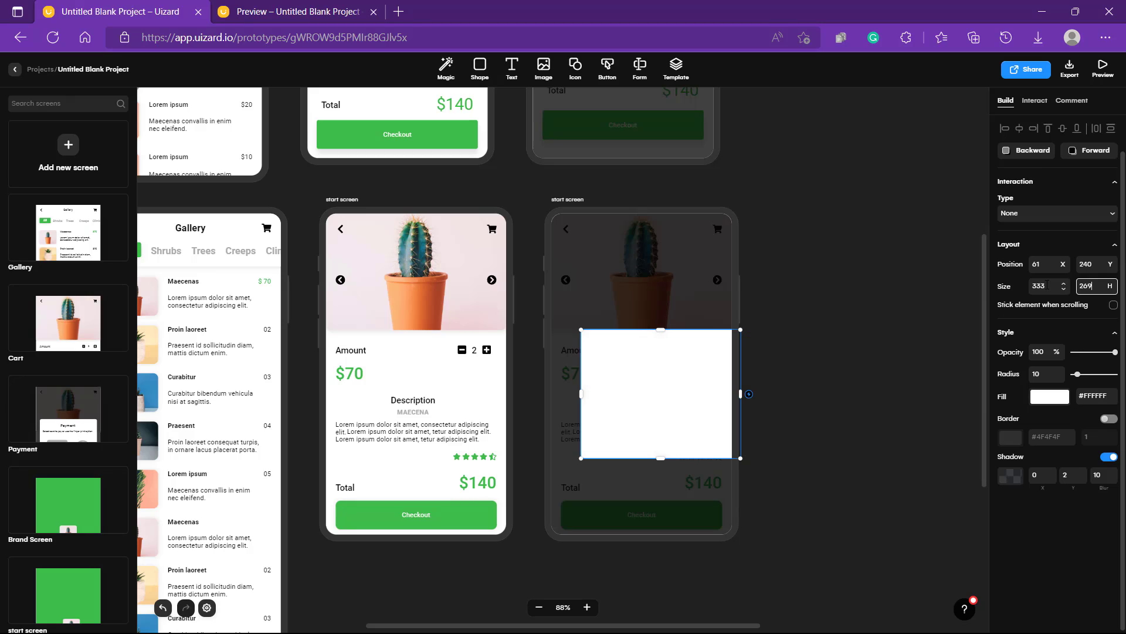
pyautogui.click(899, 370)
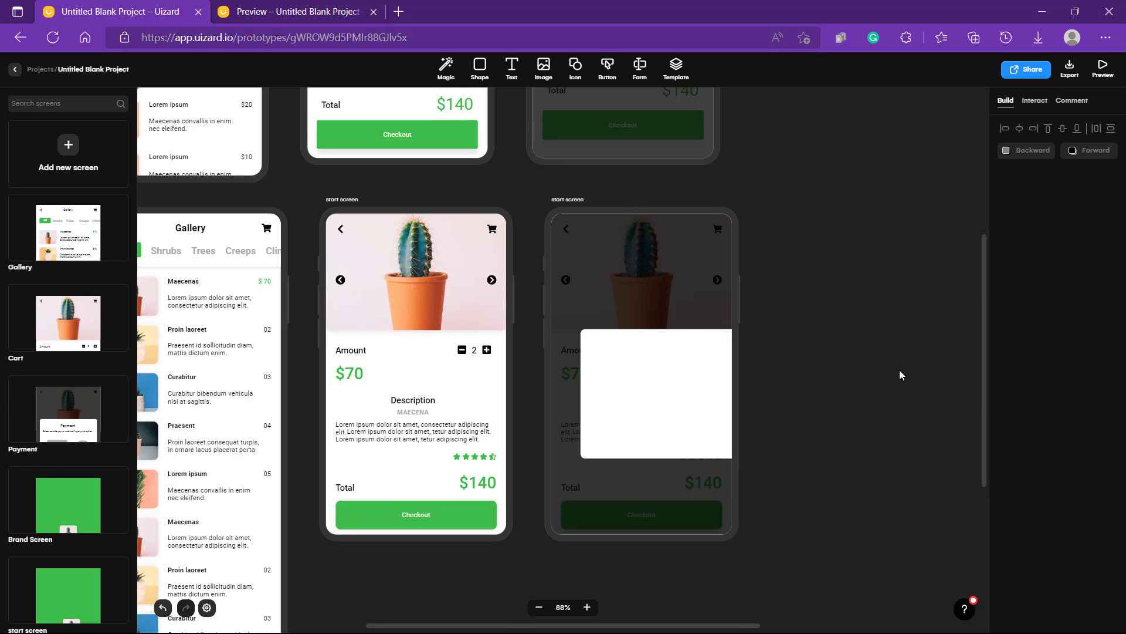
# - Check the popup card on the Payment reference screen and centre the new white card horizontally on the darkened screen, slightly higher
pyautogui.scroll(4, 899, 370)
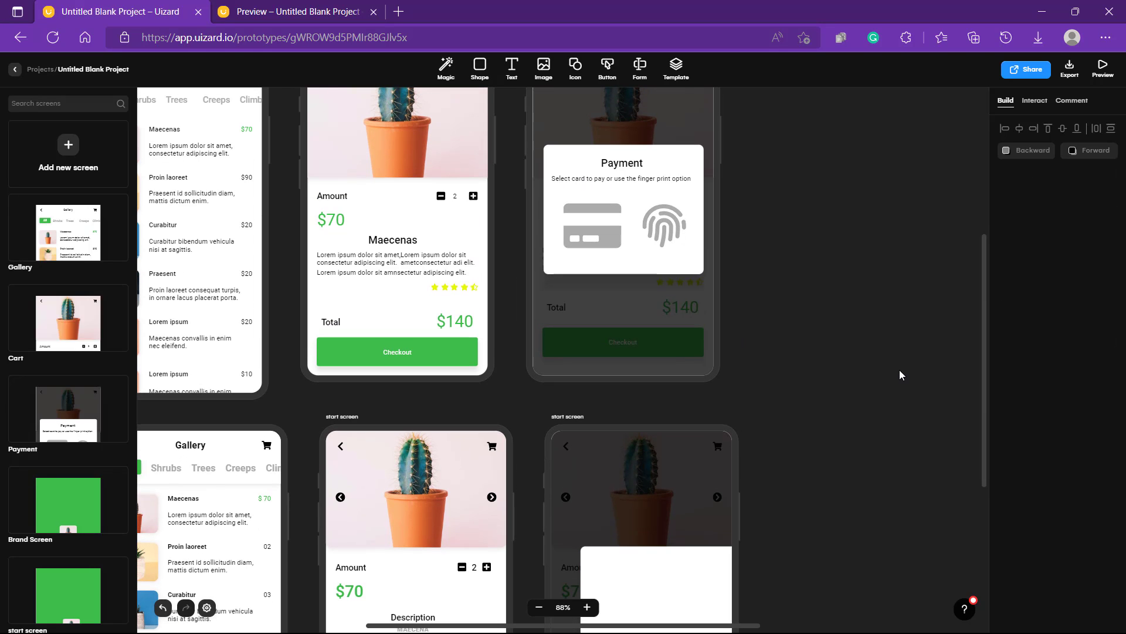
pyautogui.click(679, 151)
pyautogui.click(679, 154)
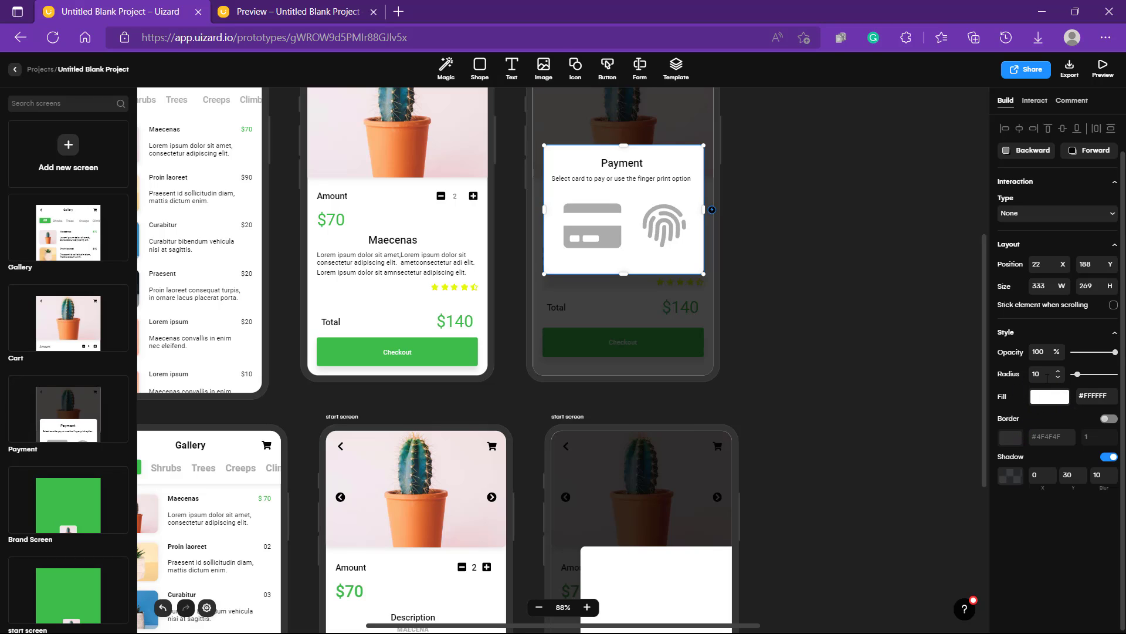
pyautogui.scroll(-2, 922, 401)
pyautogui.click(631, 434)
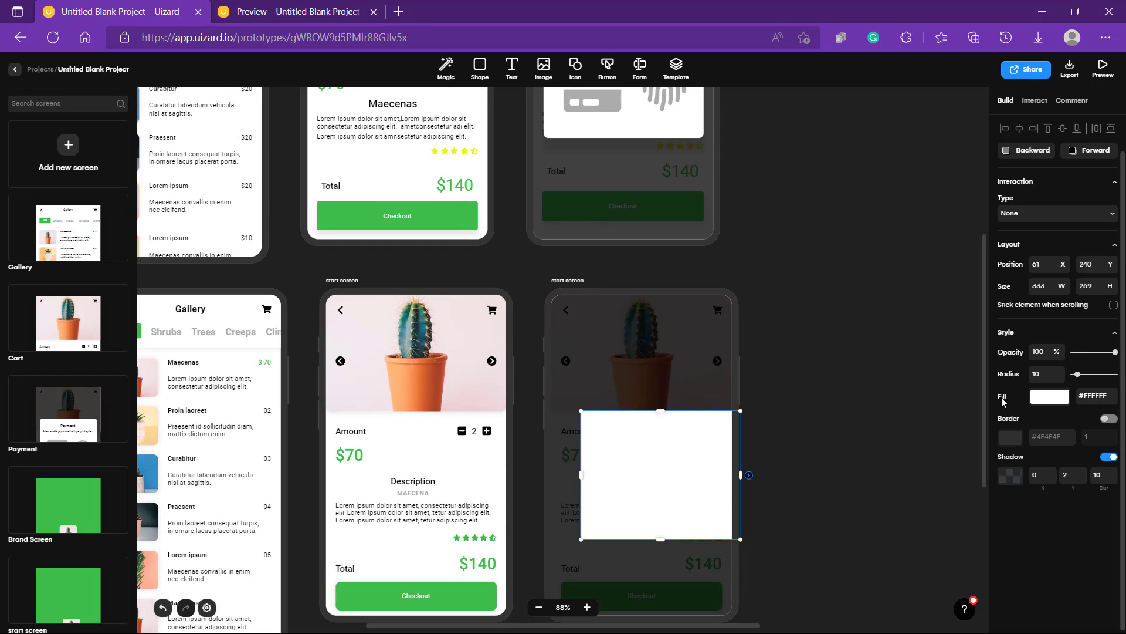
pyautogui.scroll(2, 780, 392)
pyautogui.scroll(-3, 850, 407)
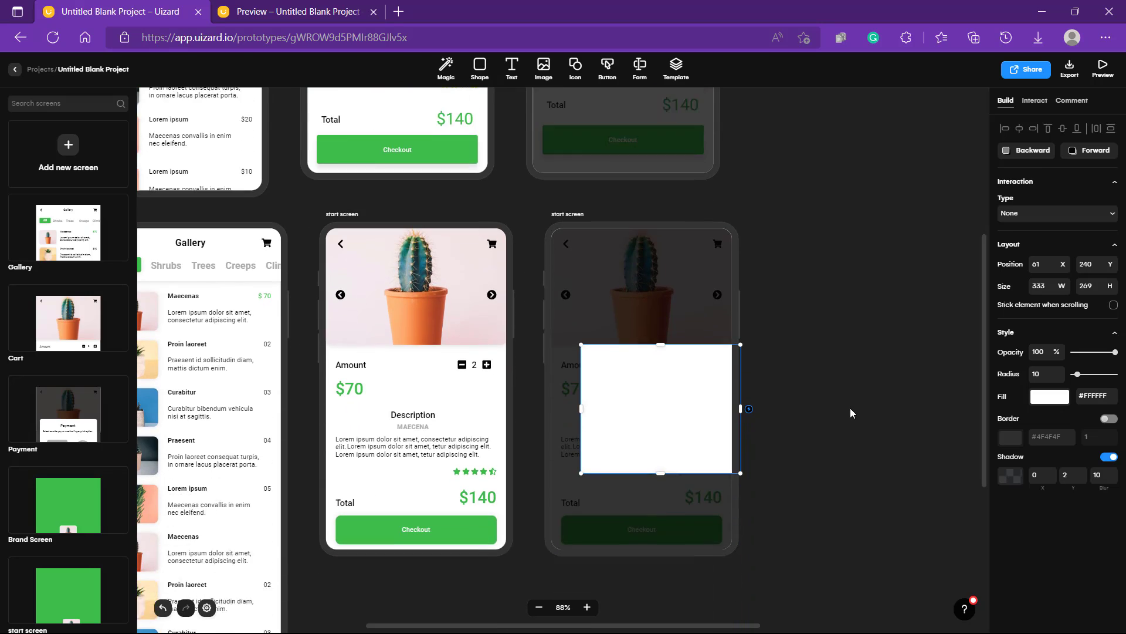
pyautogui.moveTo(647, 338); pyautogui.dragTo(625, 319)
pyautogui.click(774, 301)
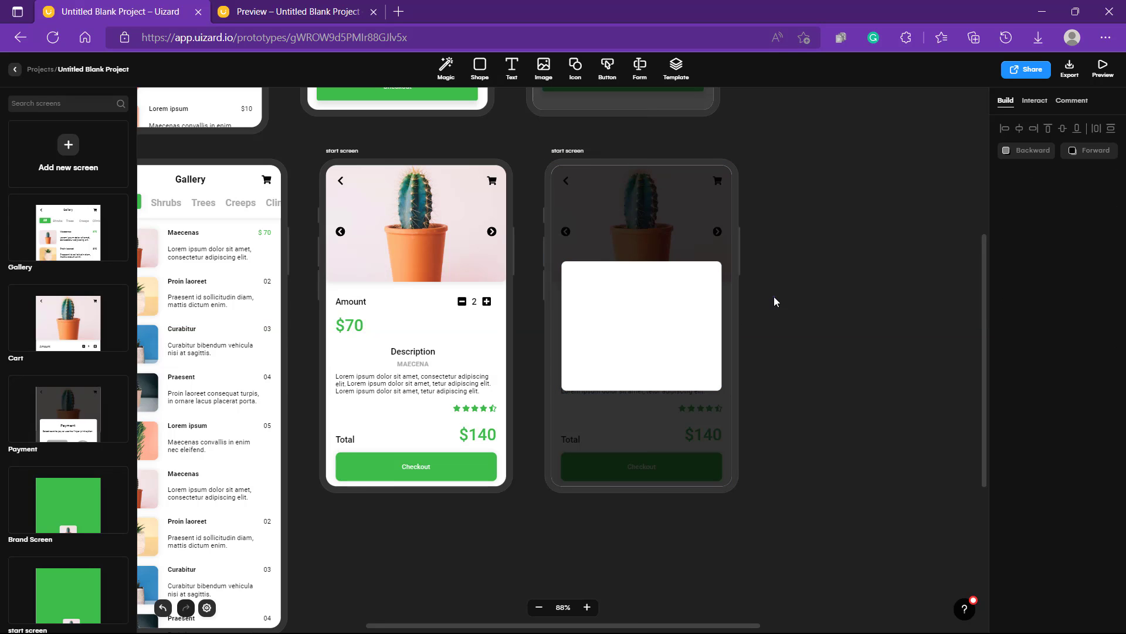
# - Duplicate the Description heading from the product screen and place the copy near the top of the white card, about X 149, Y 218
pyautogui.scroll(5, 774, 301)
pyautogui.scroll(-4, 773, 297)
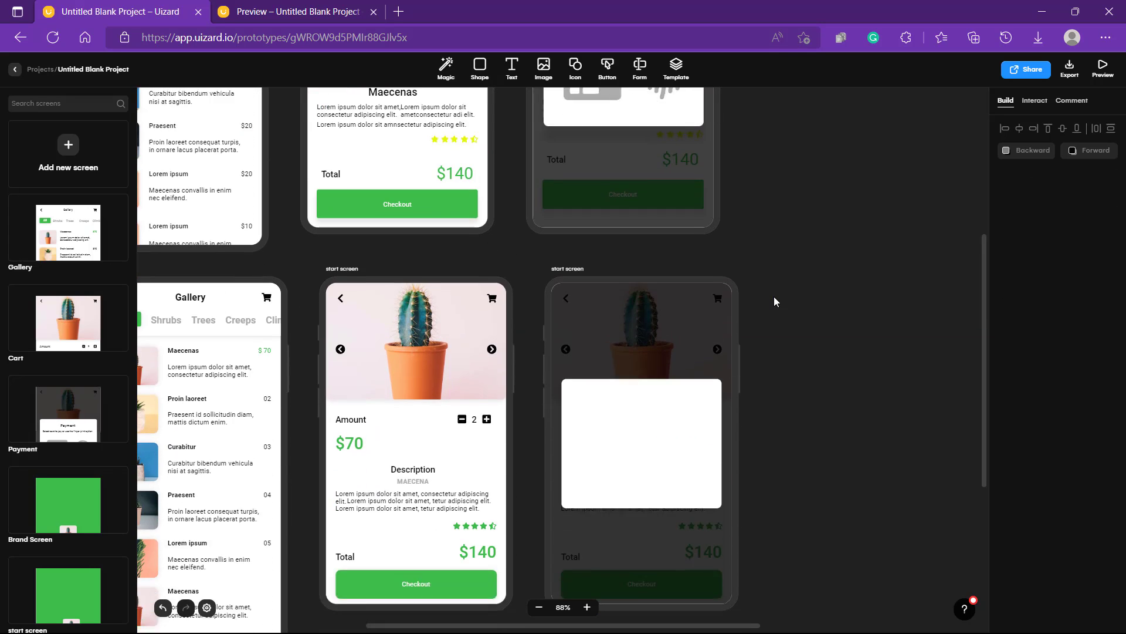
pyautogui.click(399, 415)
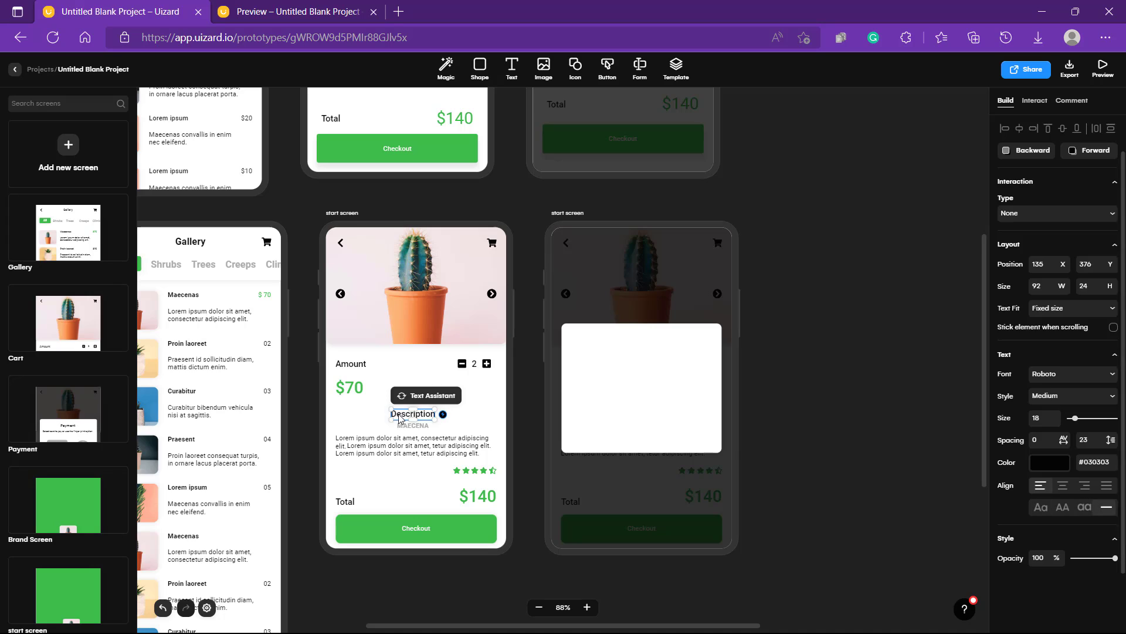
pyautogui.hotkey('ctrl', 'd')
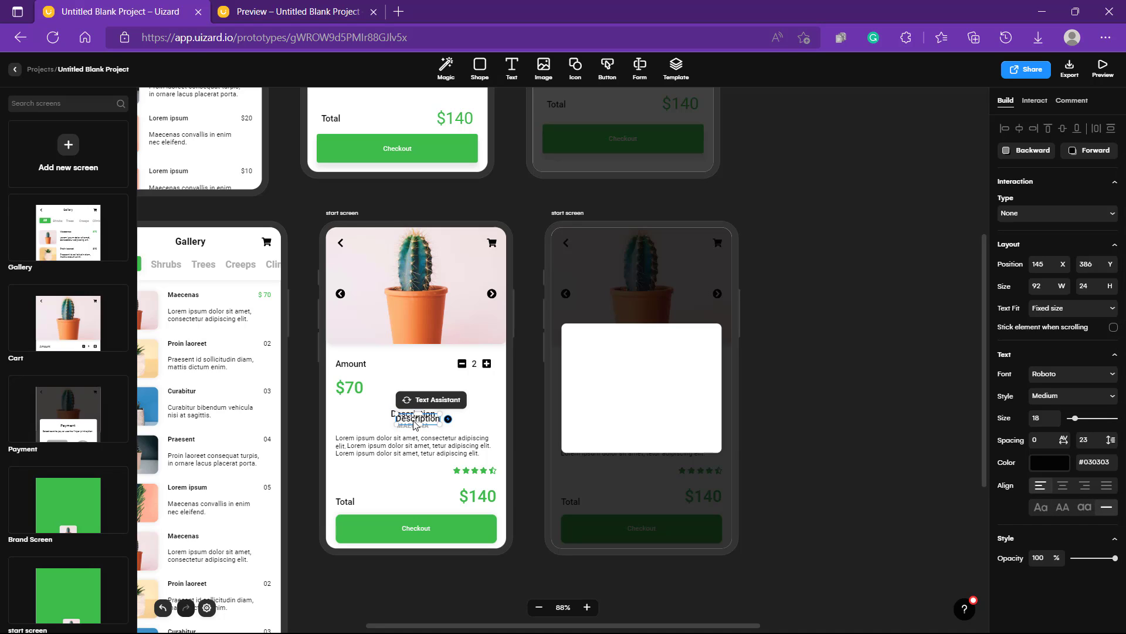
pyautogui.moveTo(416, 419); pyautogui.dragTo(643, 345)
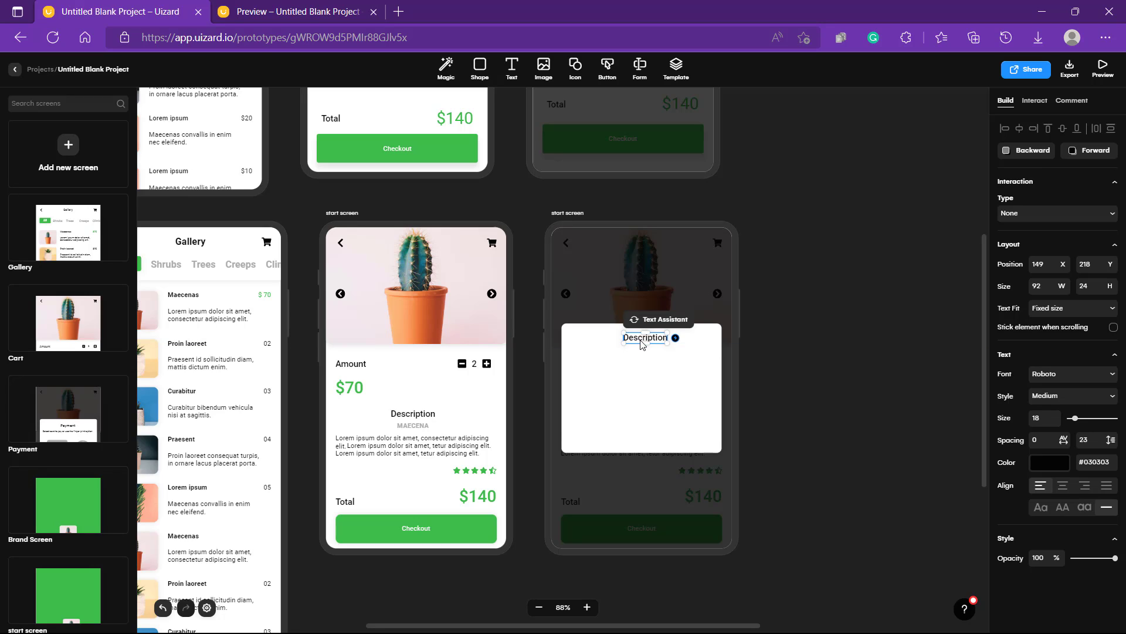
# - Change the copied heading on the white card to read "Payment"
pyautogui.doubleClick(641, 340)
pyautogui.write('P')
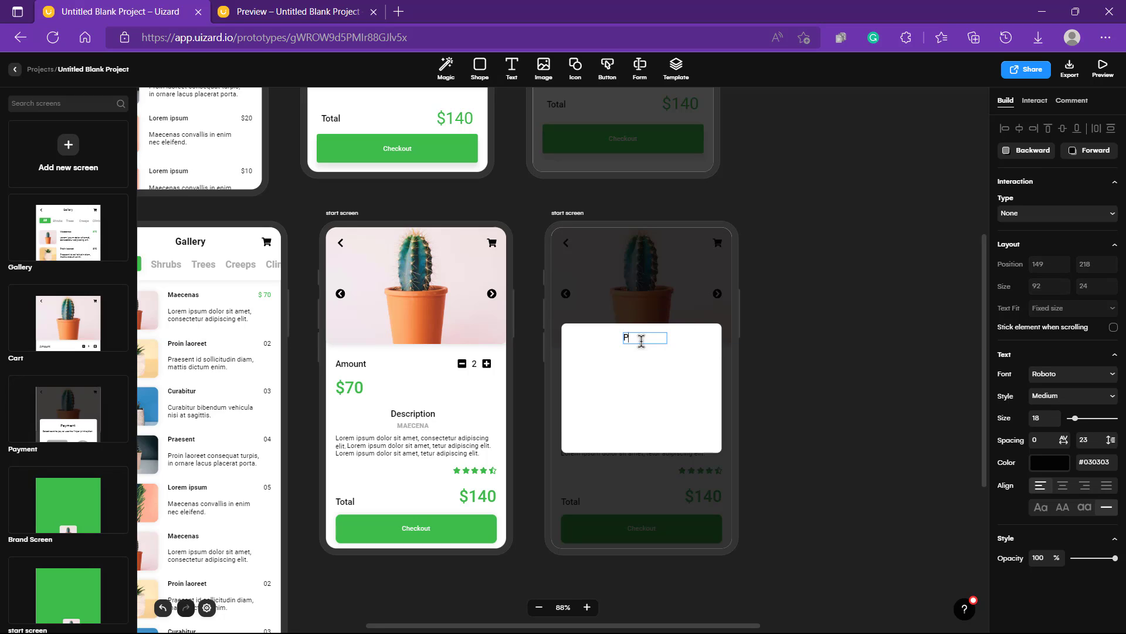
pyautogui.write('ayment')
pyautogui.click(805, 382)
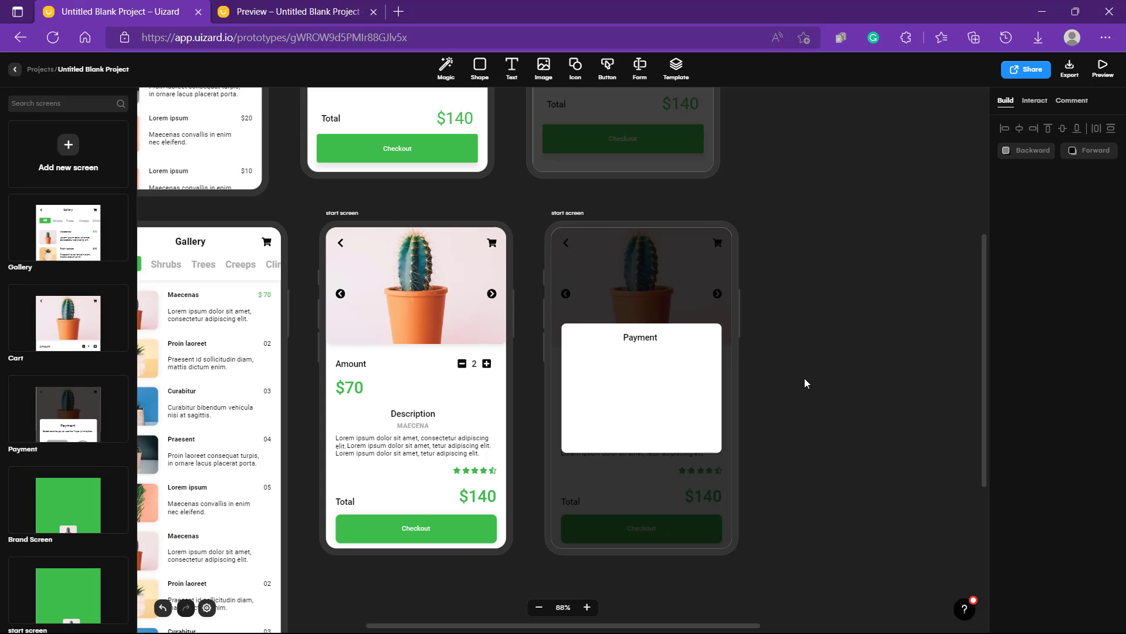
# - Set the font size of the new card's Payment heading to 22
pyautogui.scroll(3, 804, 382)
pyautogui.scroll(-3, 804, 382)
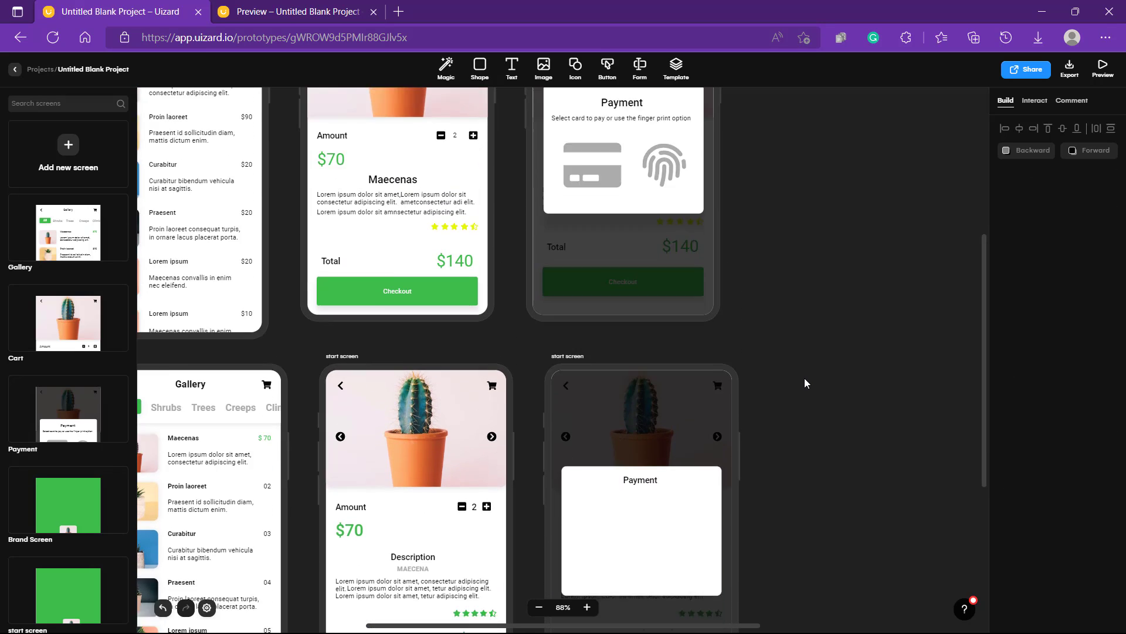
pyautogui.click(641, 370)
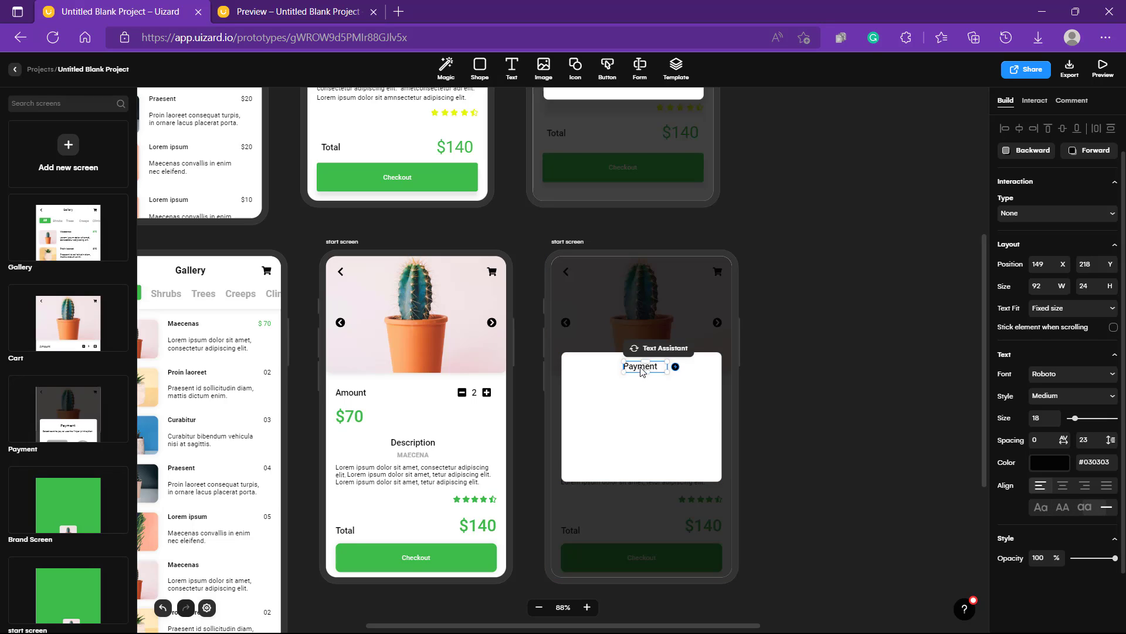
pyautogui.doubleClick(642, 369)
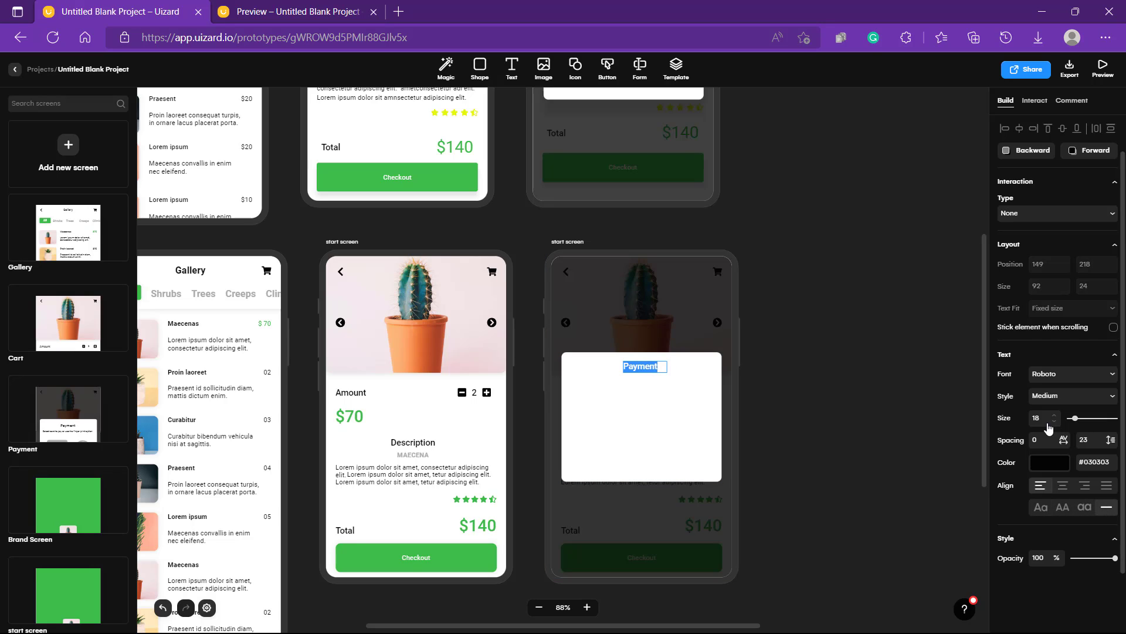
pyautogui.click(1037, 417)
pyautogui.write('22')
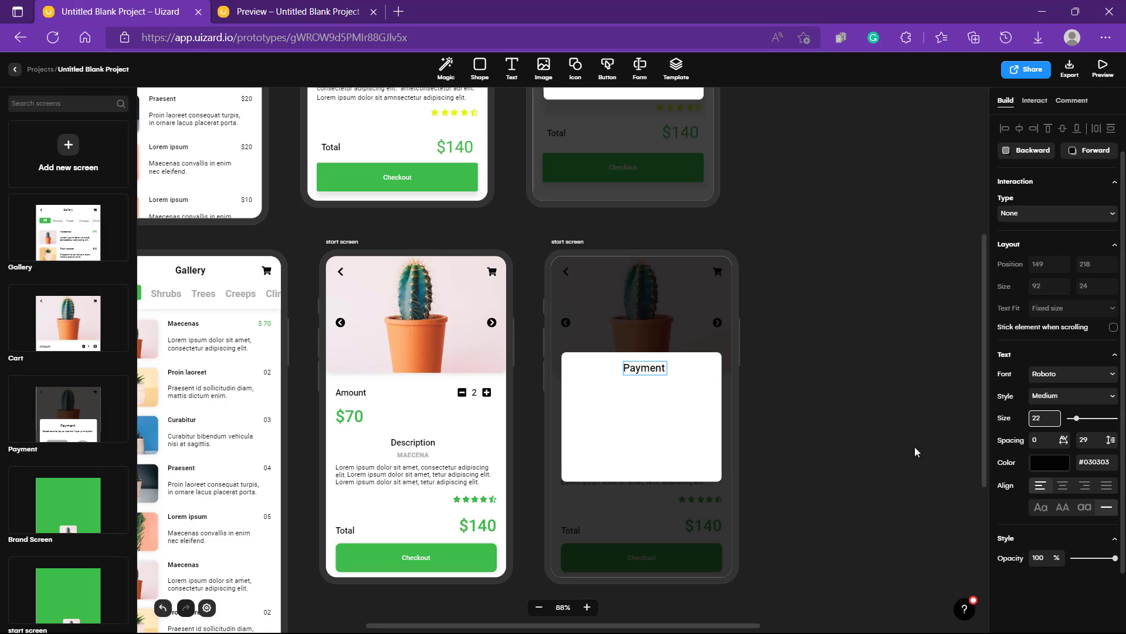
pyautogui.click(906, 452)
# - Copy the last description line from the product screen to just below the card's Payment heading, at about X 37, Y 257
pyautogui.scroll(3, 847, 376)
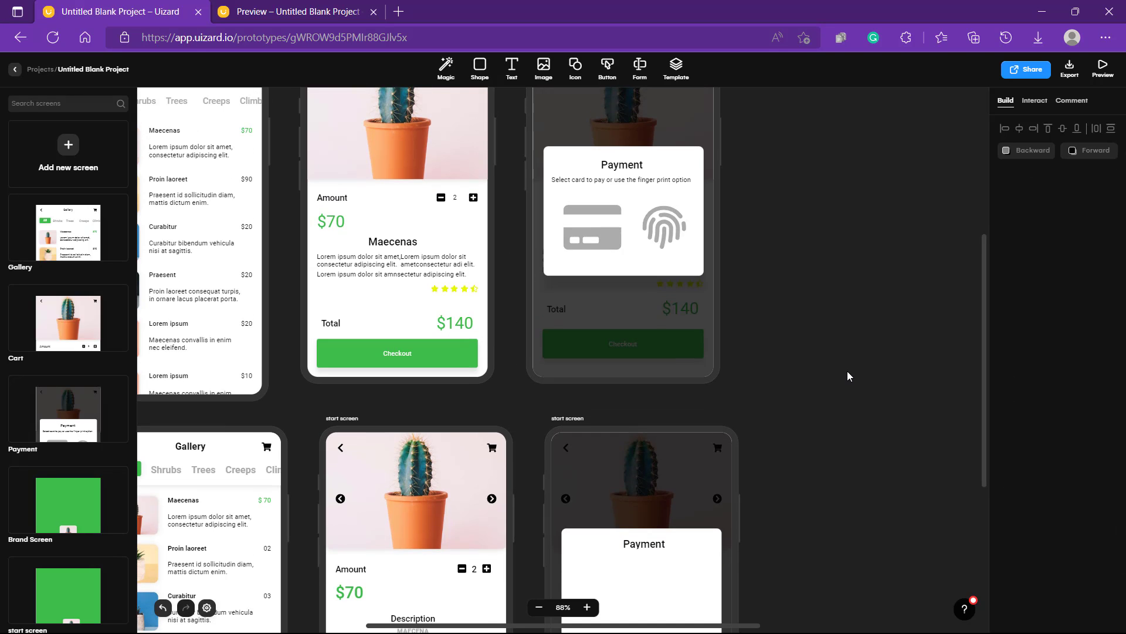
pyautogui.scroll(-4, 847, 375)
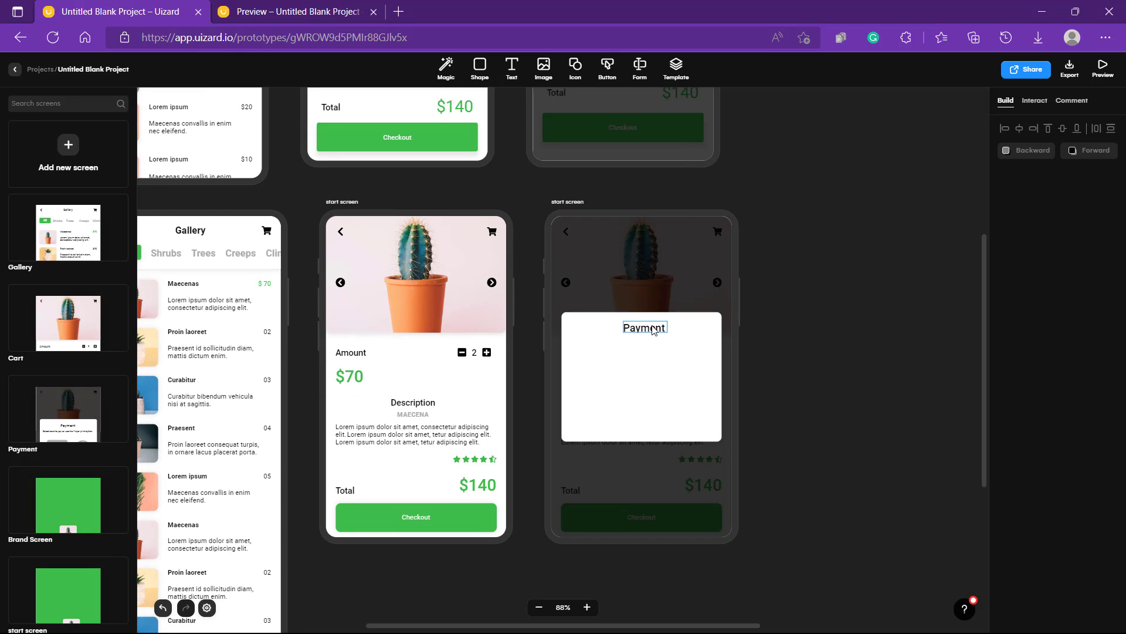
pyautogui.click(654, 331)
pyautogui.click(808, 336)
pyautogui.scroll(4, 854, 233)
pyautogui.scroll(-3, 854, 233)
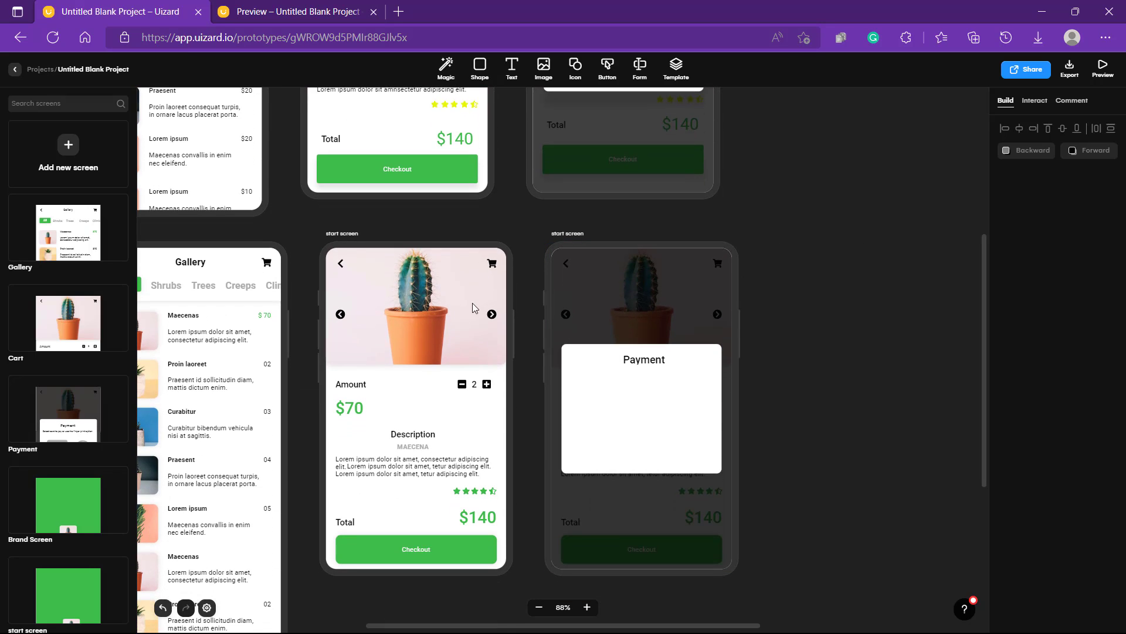
pyautogui.click(400, 473)
pyautogui.moveTo(400, 472); pyautogui.dragTo(633, 379)
pyautogui.doubleClick(634, 376)
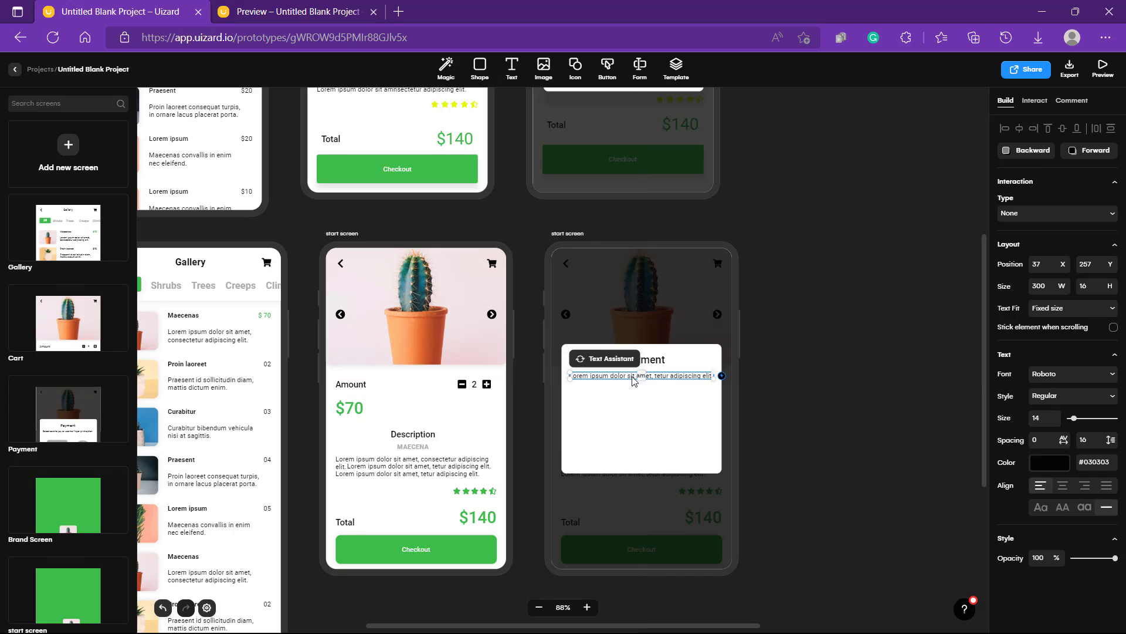
pyautogui.doubleClick(633, 377)
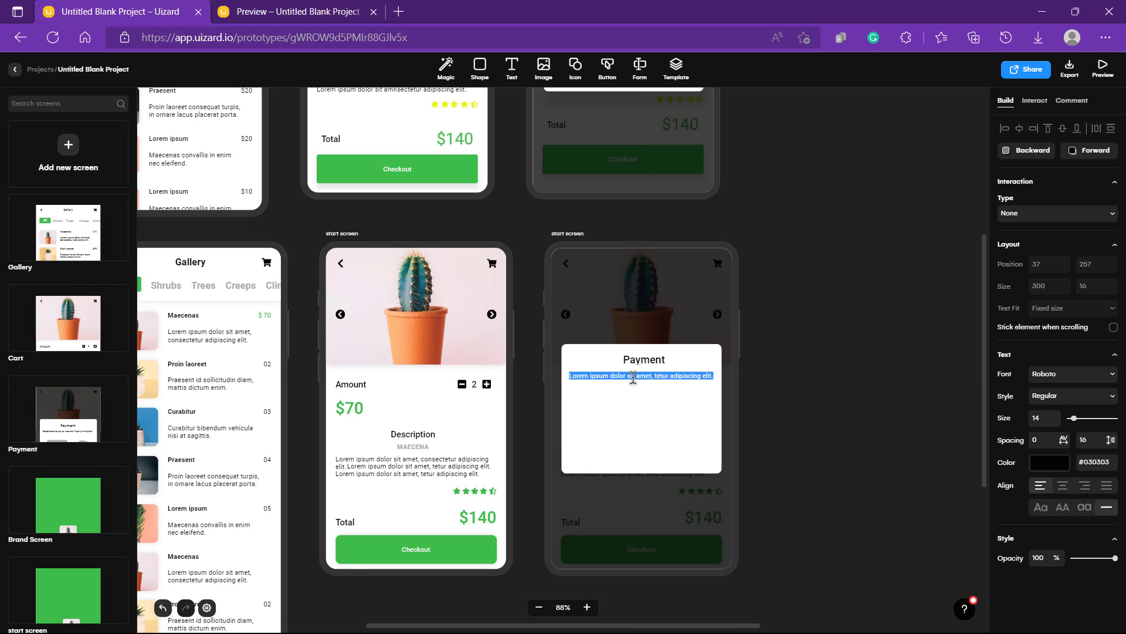
pyautogui.write('C')
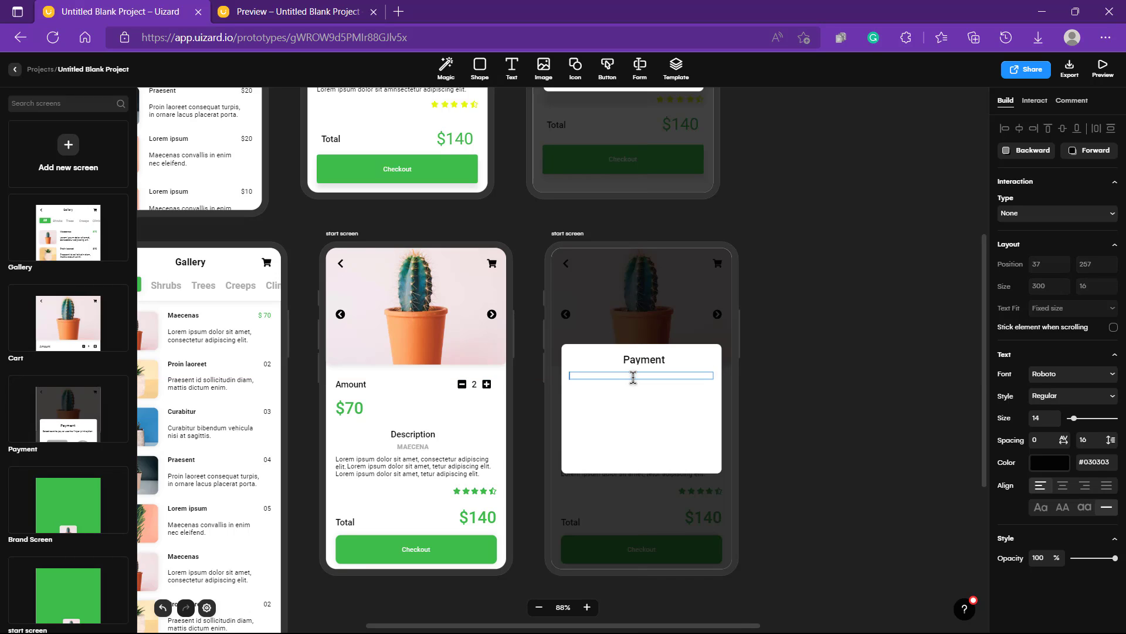
pyautogui.scroll(3, 634, 377)
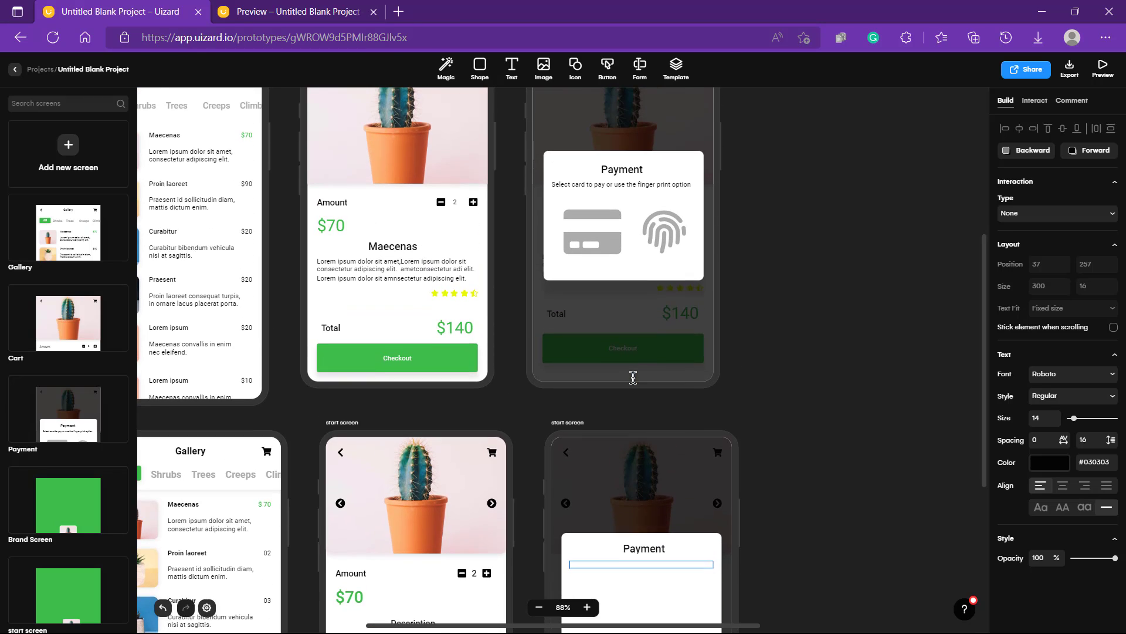
pyautogui.scroll(-2, 633, 377)
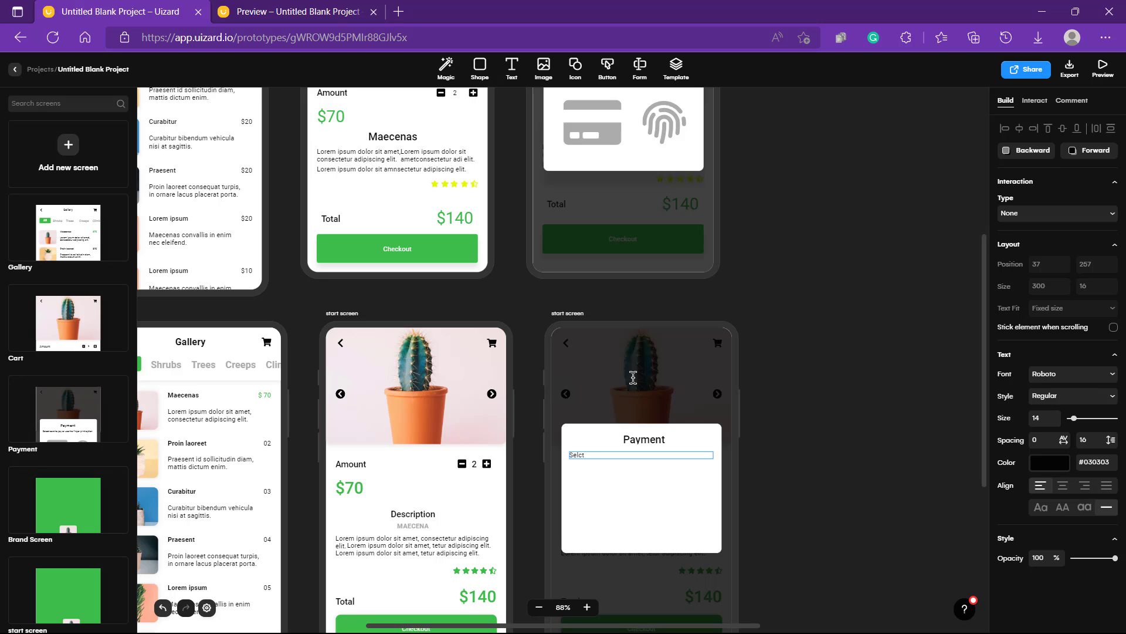
# - Copy "Select card to pay or use the finger print option" from the Payment reference screen into the text line below the new heading
pyautogui.scroll(3, 751, 202)
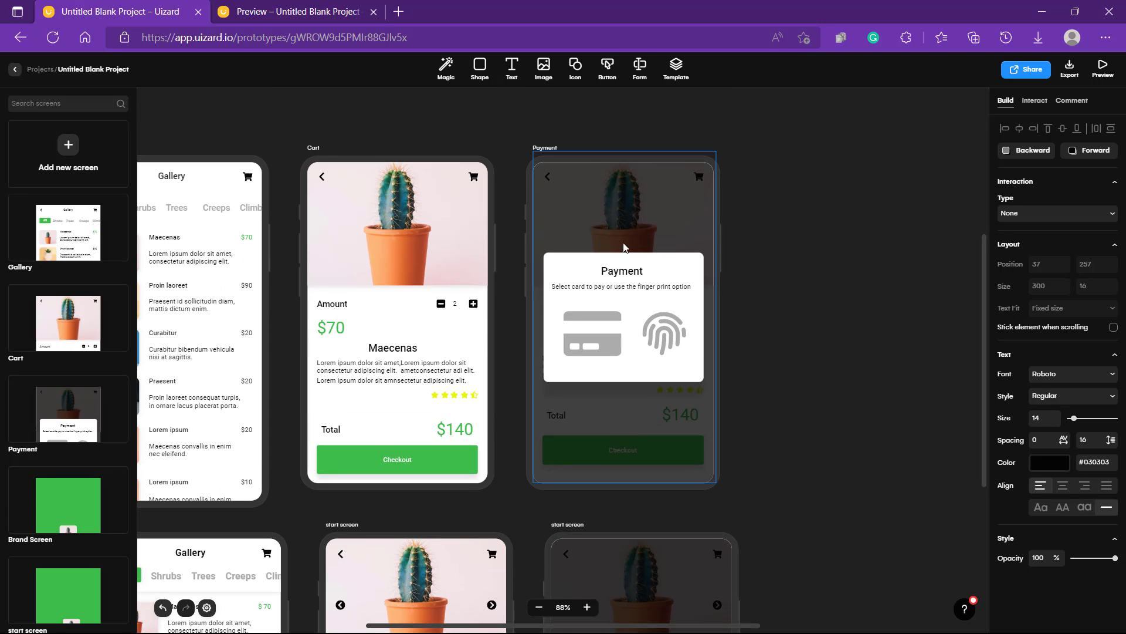
pyautogui.click(622, 288)
pyautogui.doubleClick(621, 289)
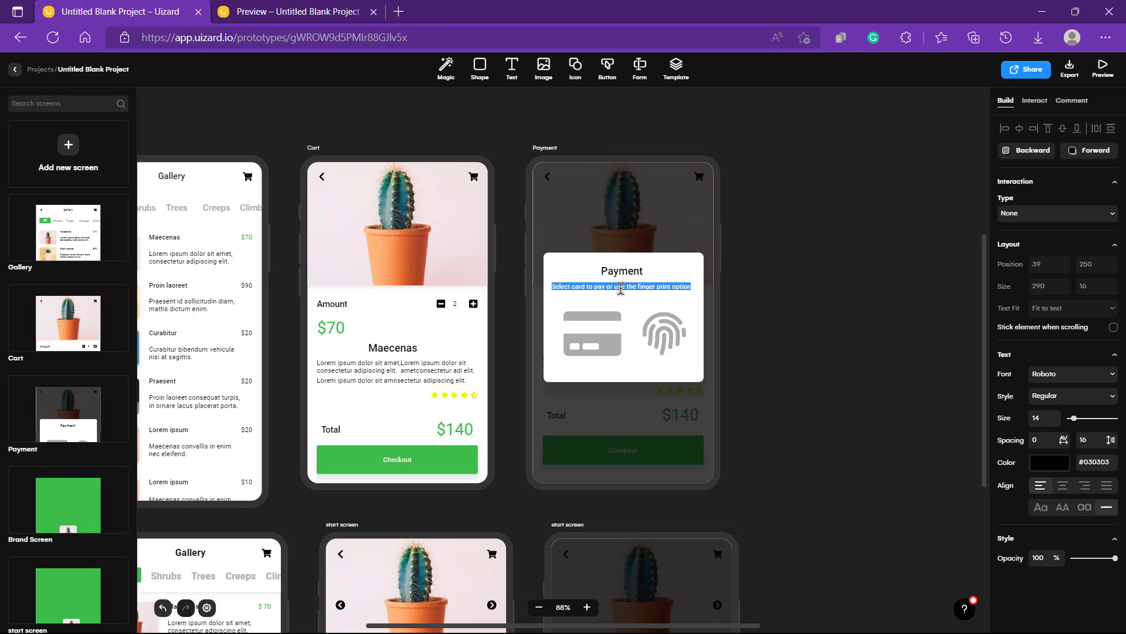
pyautogui.click(872, 470)
pyautogui.scroll(-3, 871, 470)
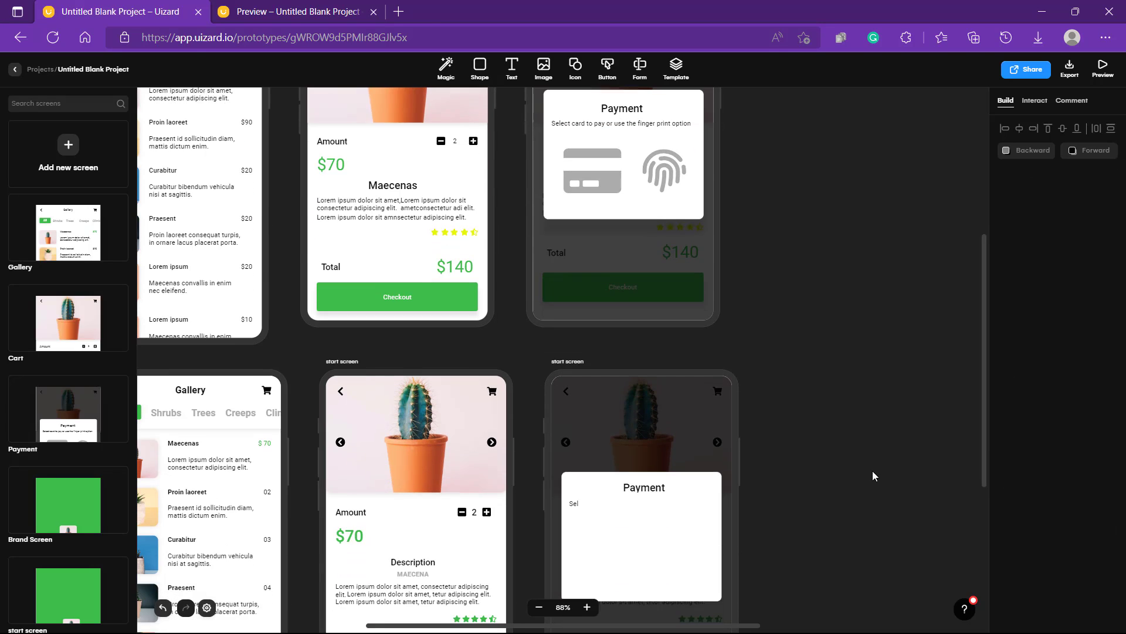
pyautogui.click(574, 493)
pyautogui.doubleClick(576, 493)
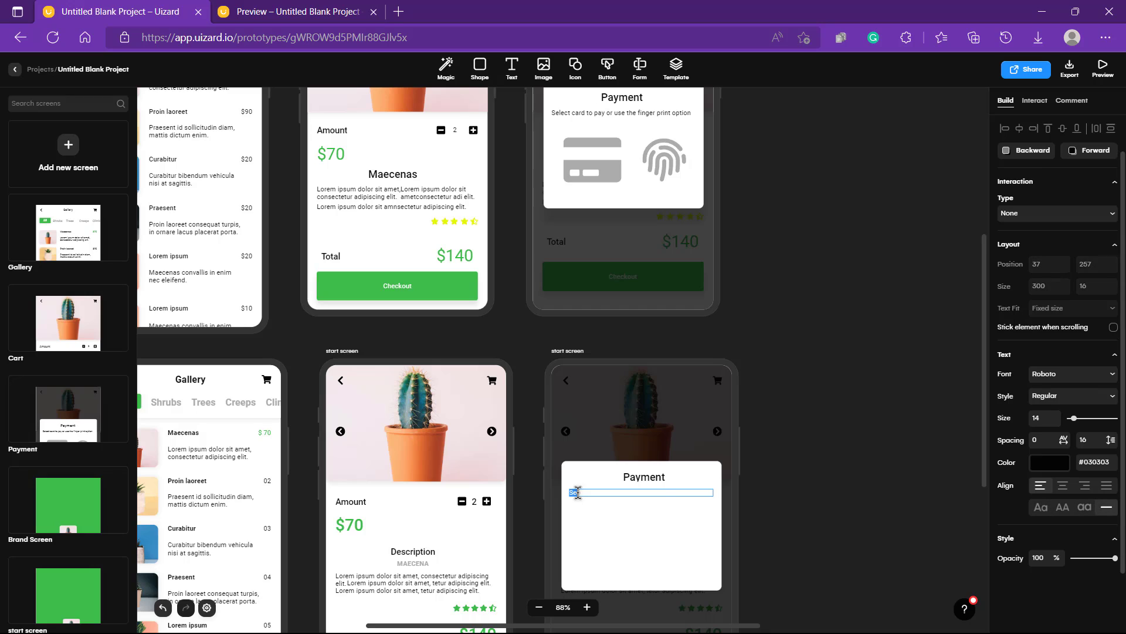
pyautogui.click(886, 469)
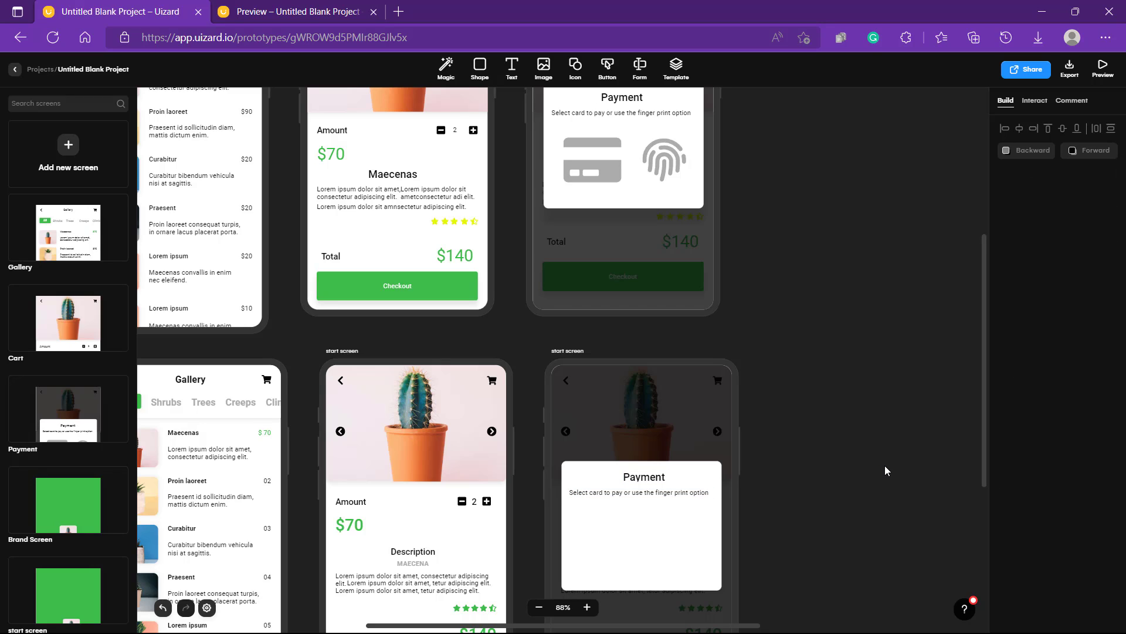
# - Shift the card-selection text line slightly to the right on the white card, to X 46, Y 257
pyautogui.click(645, 494)
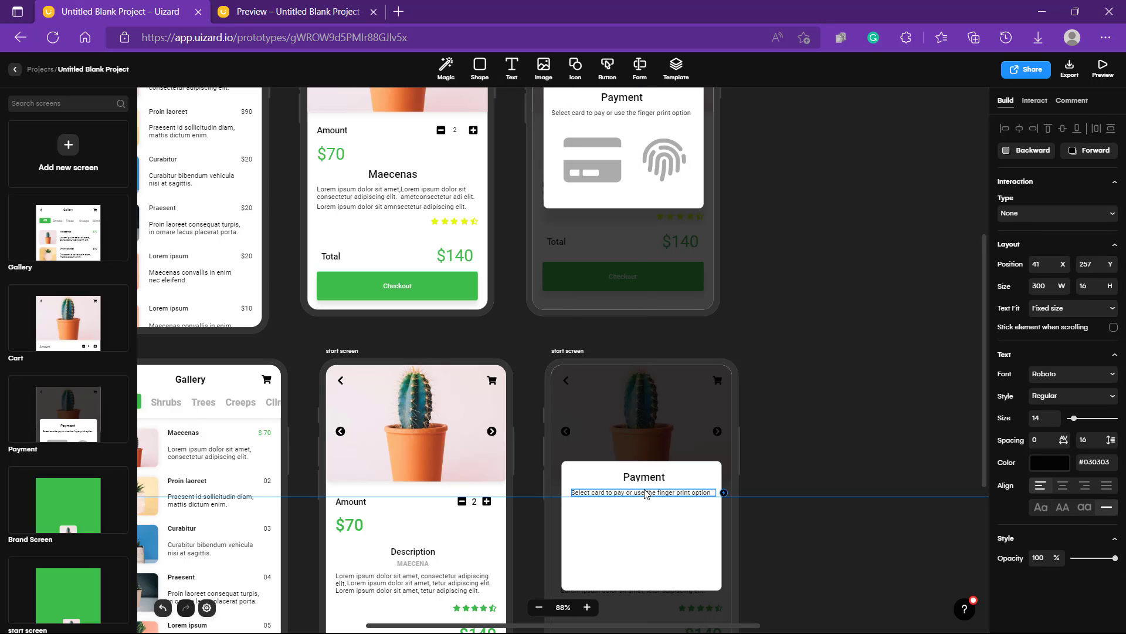
pyautogui.moveTo(645, 494); pyautogui.dragTo(649, 493)
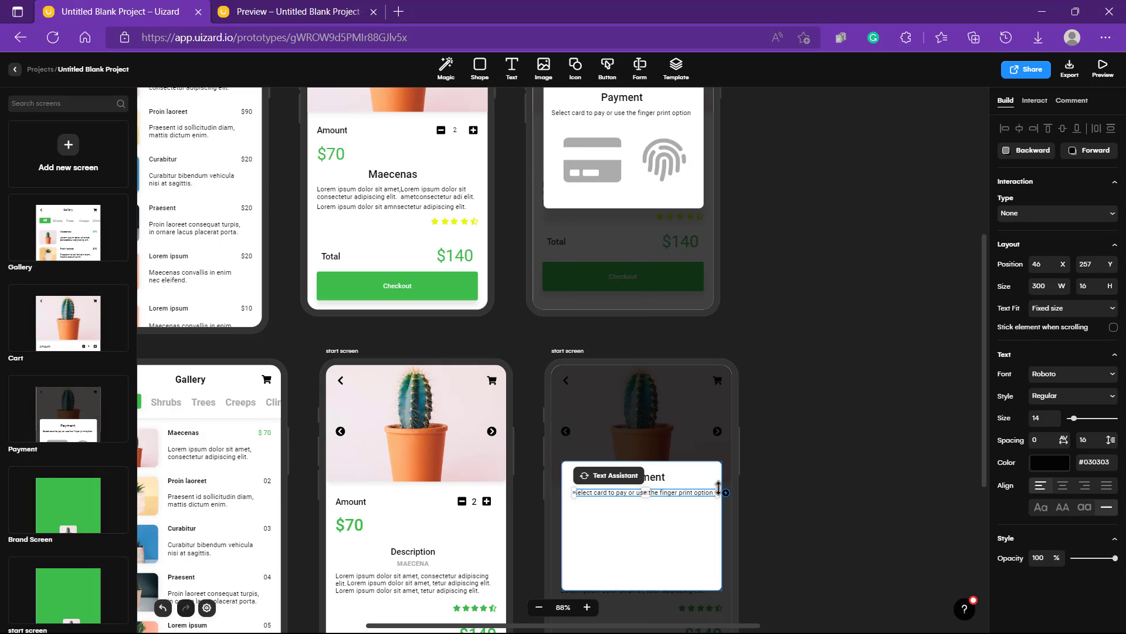
pyautogui.click(778, 495)
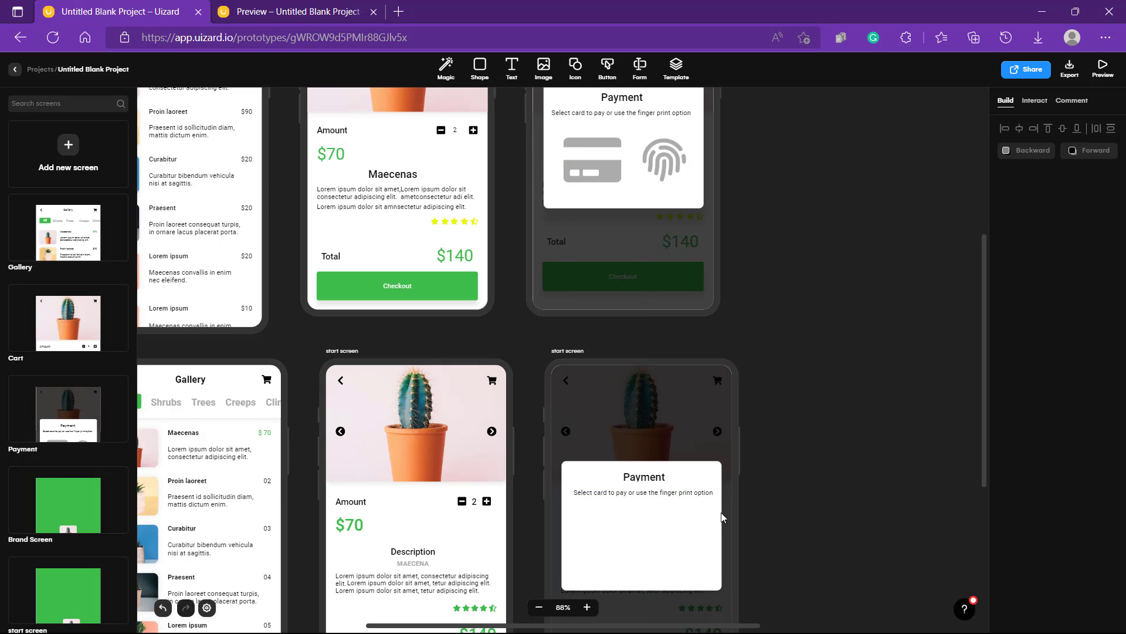
# - Recolour the card-selection text line below the Payment heading with the saved grey swatch
pyautogui.click(671, 498)
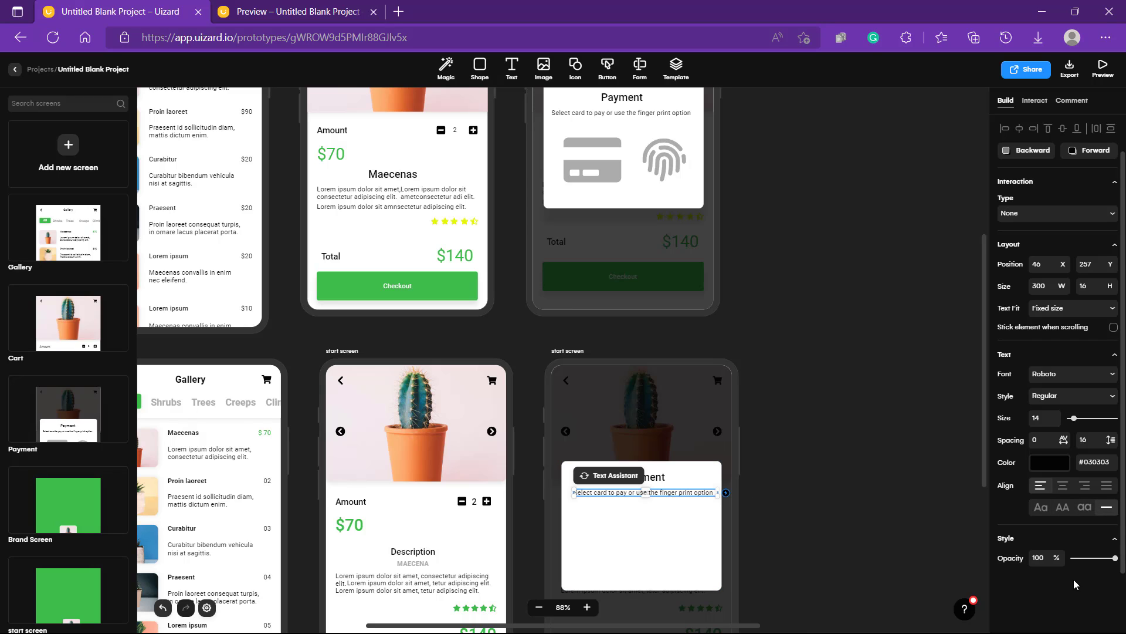
pyautogui.click(1049, 473)
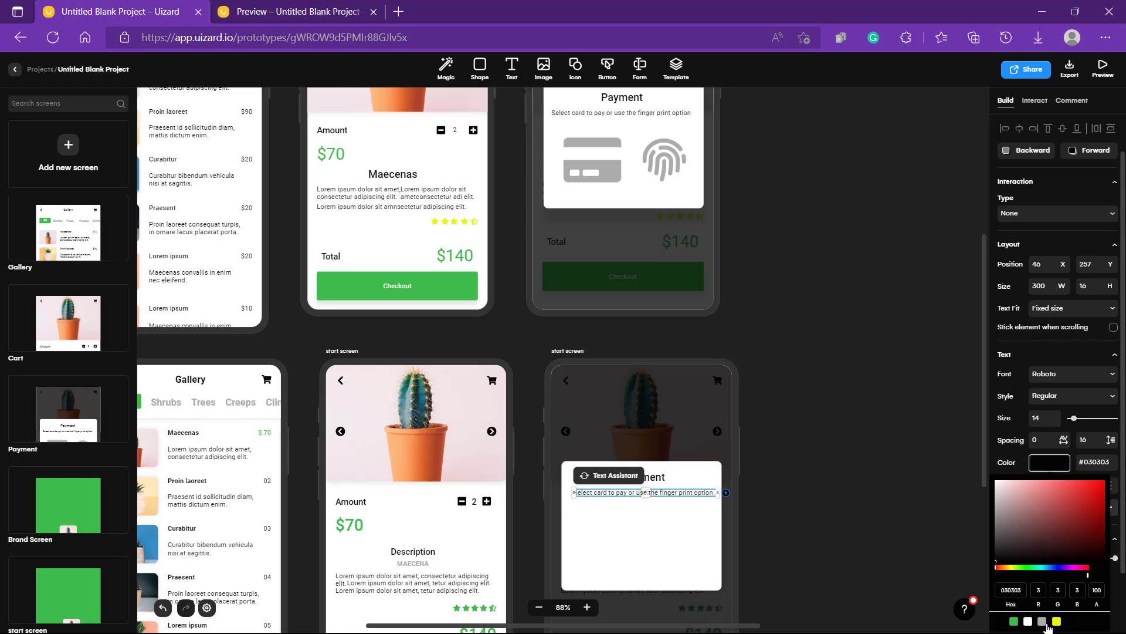
pyautogui.click(1043, 621)
pyautogui.click(948, 545)
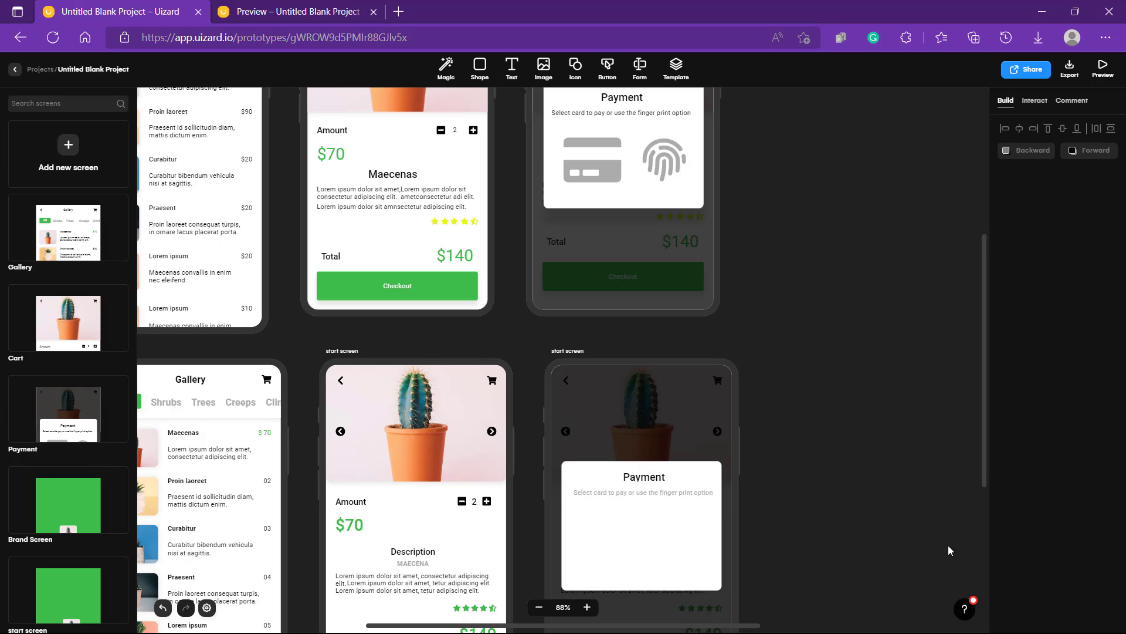
pyautogui.scroll(1, 948, 544)
pyautogui.scroll(-2, 938, 528)
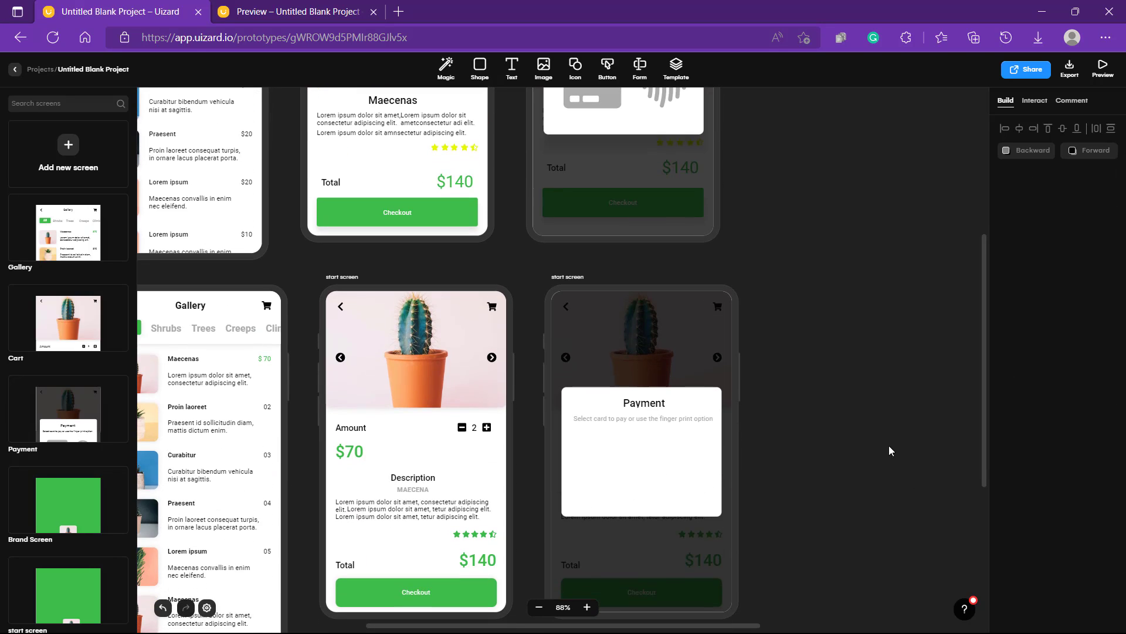
# - Add a Credit card icon to the white Payment card, below the start of the grey text line, at about X 64, Y 324
pyautogui.click(577, 70)
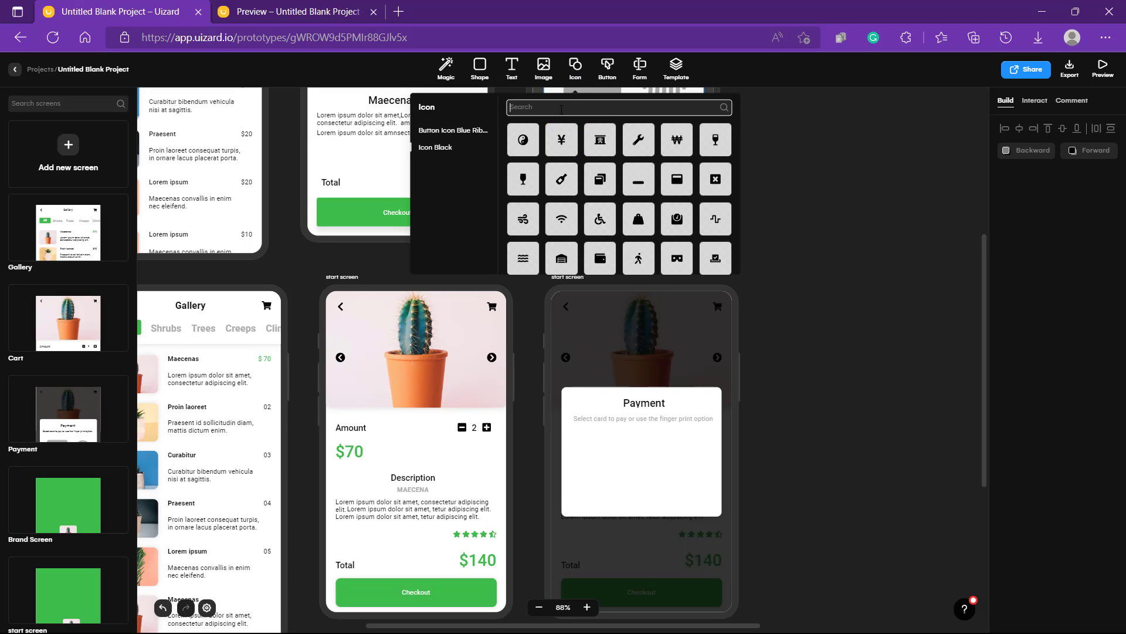
pyautogui.write('card')
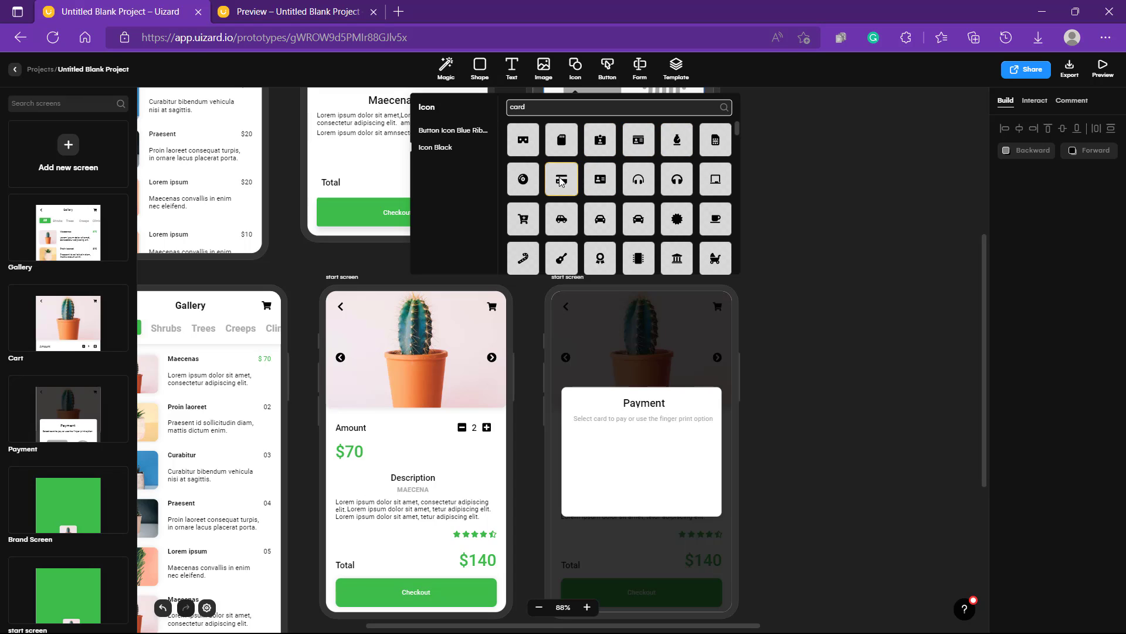
pyautogui.moveTo(561, 180); pyautogui.dragTo(588, 457)
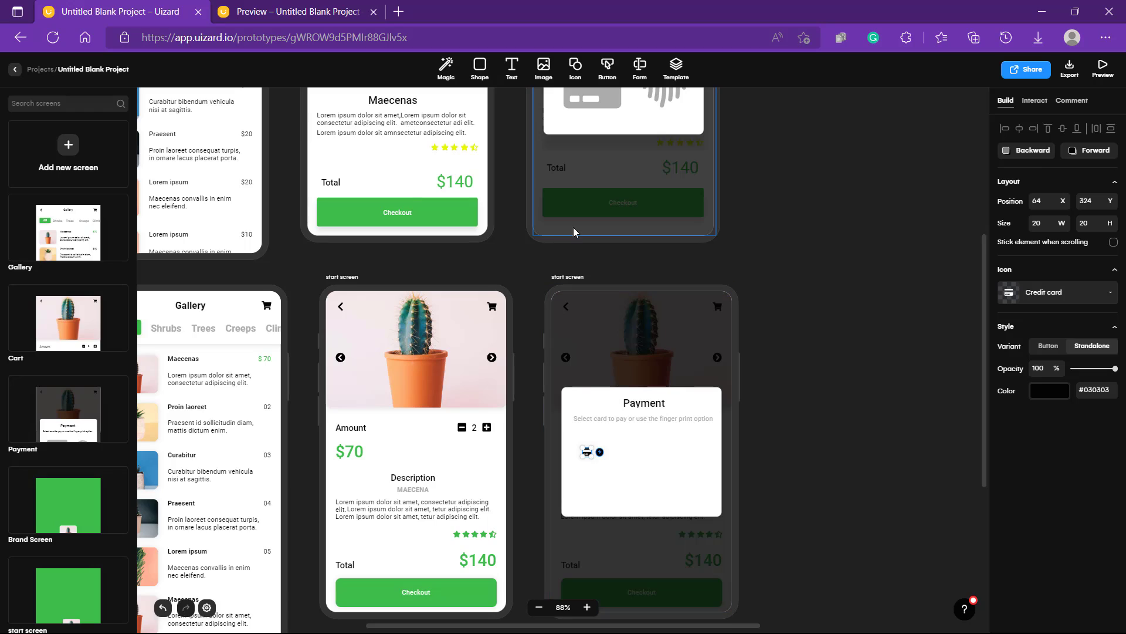
# - Find a Fingerprint icon with the search word "fingerprint" and place it on the white card, to the right of the credit card icon
pyautogui.click(576, 68)
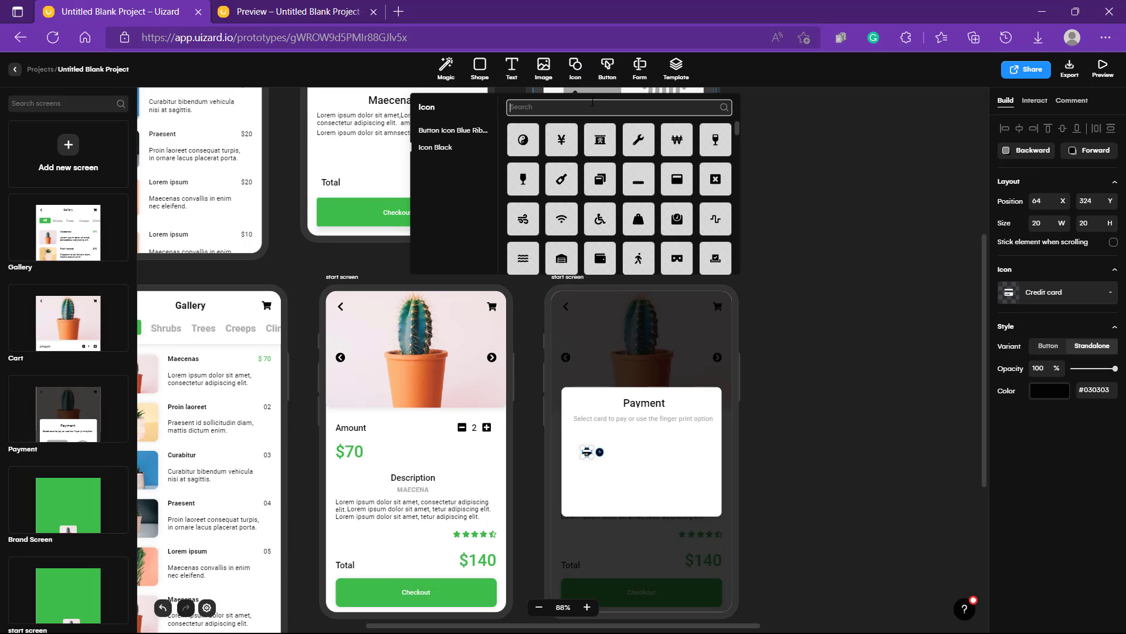
pyautogui.write('fi')
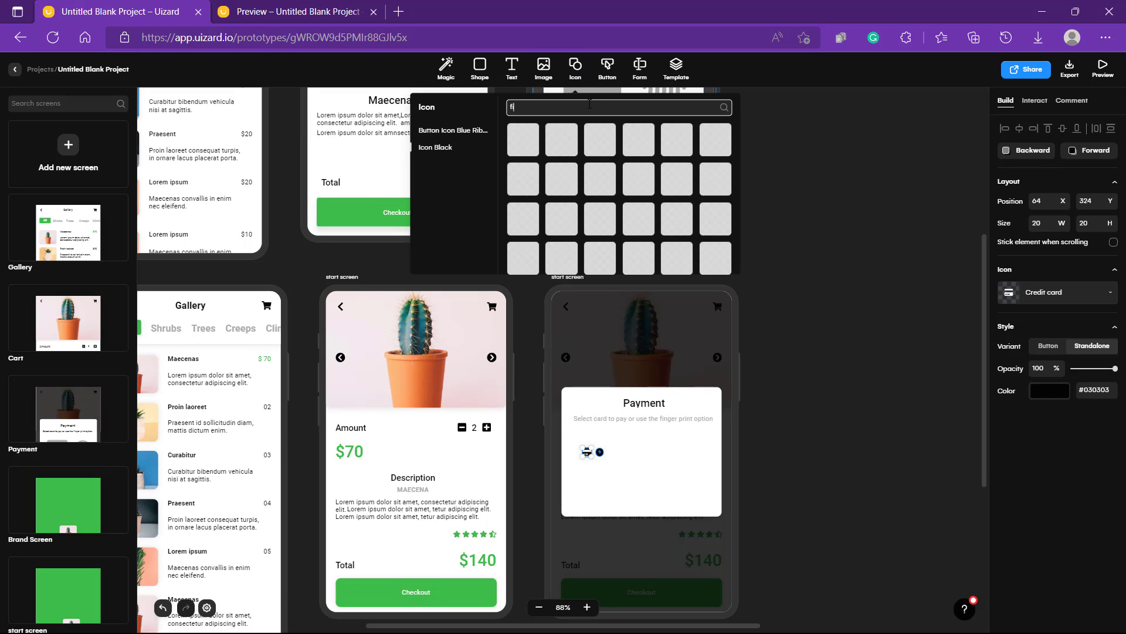
pyautogui.write('ngerprint')
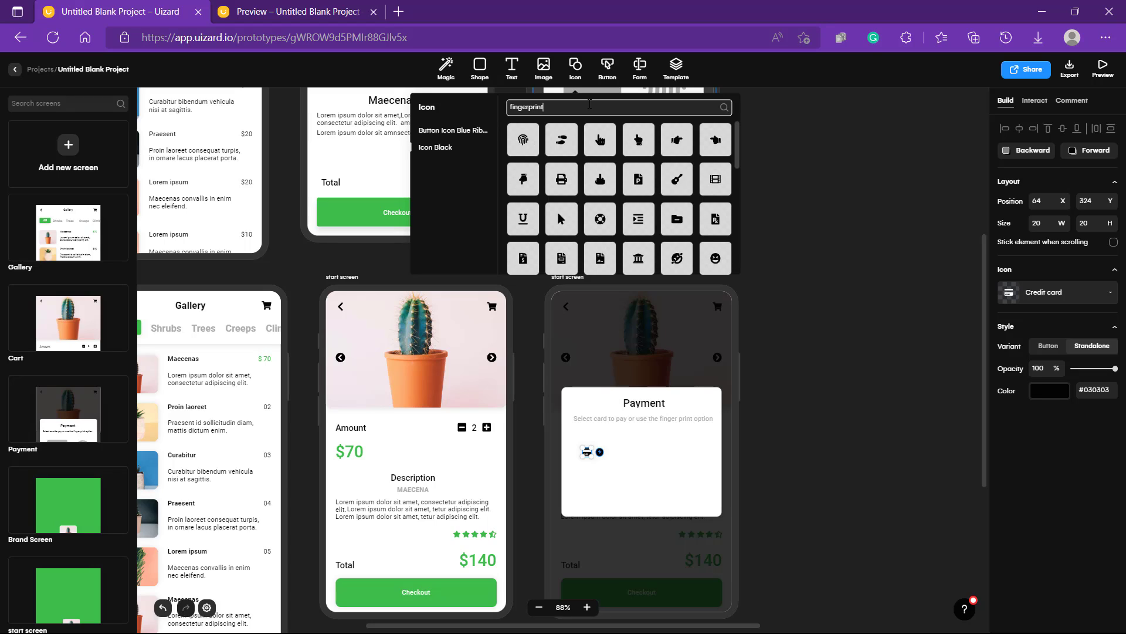
pyautogui.click(523, 139)
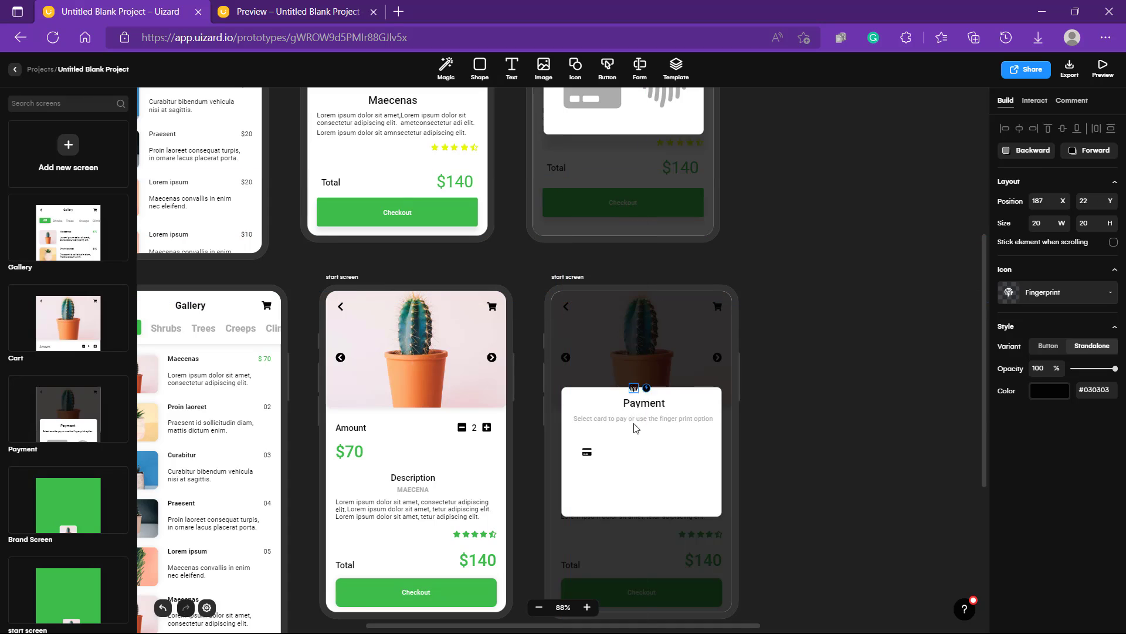
pyautogui.moveTo(634, 387); pyautogui.dragTo(673, 461)
# - Correct "finger print" to "fingerprint" in the grey text line below the Payment heading
pyautogui.click(682, 420)
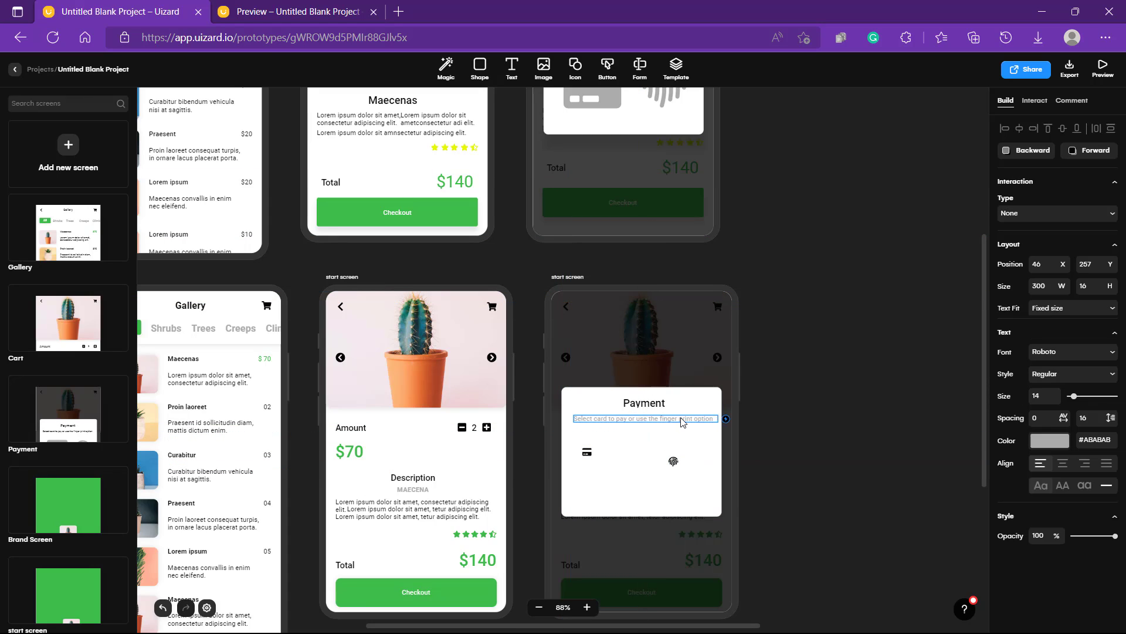
pyautogui.doubleClick(683, 420)
pyautogui.click(682, 418)
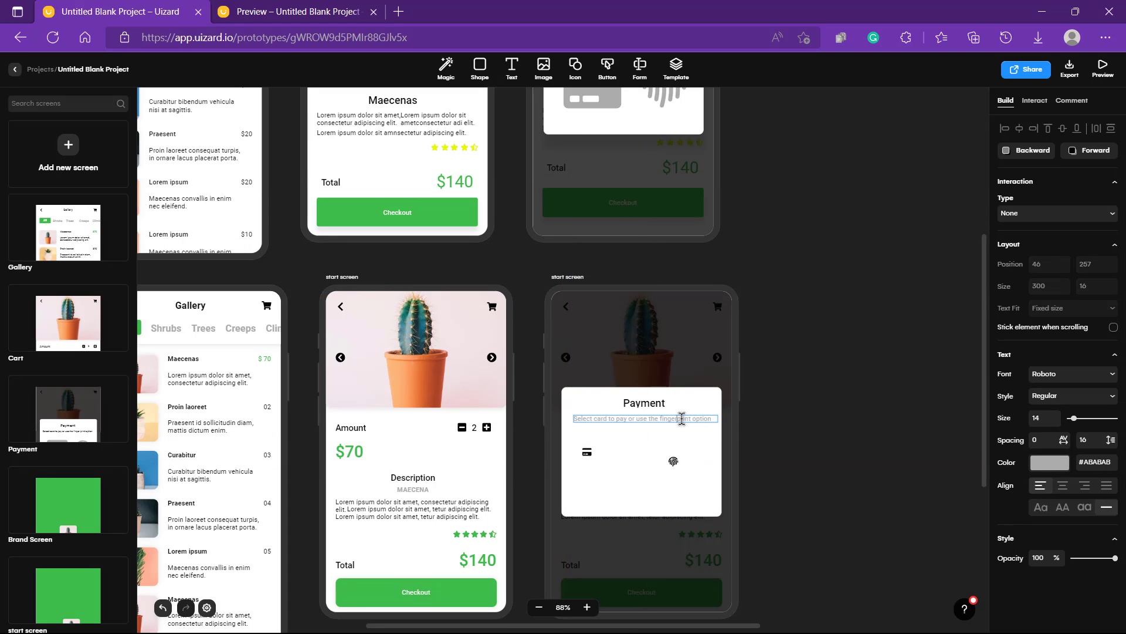
pyautogui.click(815, 467)
# - Move the fingerprint icon slightly up and left on the white card, to X 228, Y 304
pyautogui.click(587, 452)
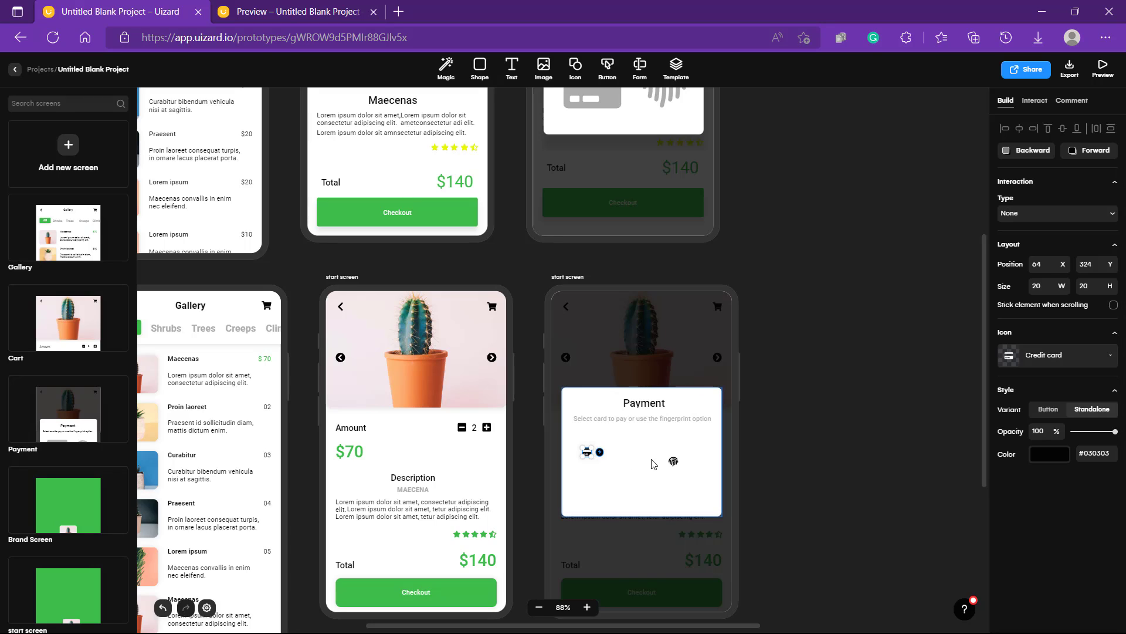
pyautogui.click(673, 462)
pyautogui.moveTo(674, 462); pyautogui.dragTo(665, 447)
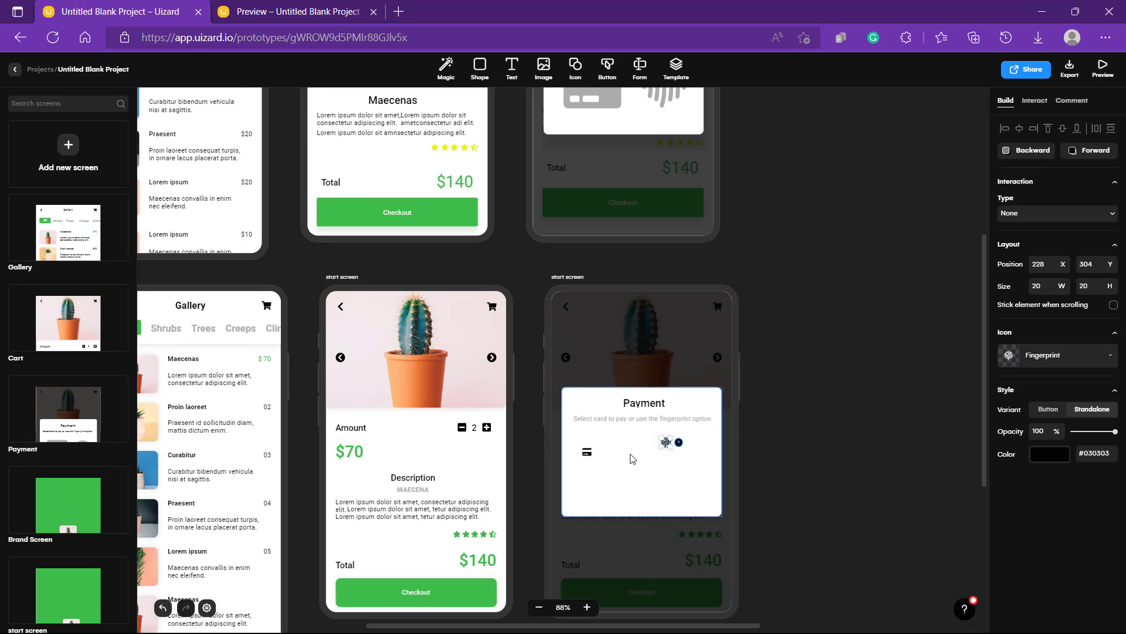
pyautogui.click(587, 451)
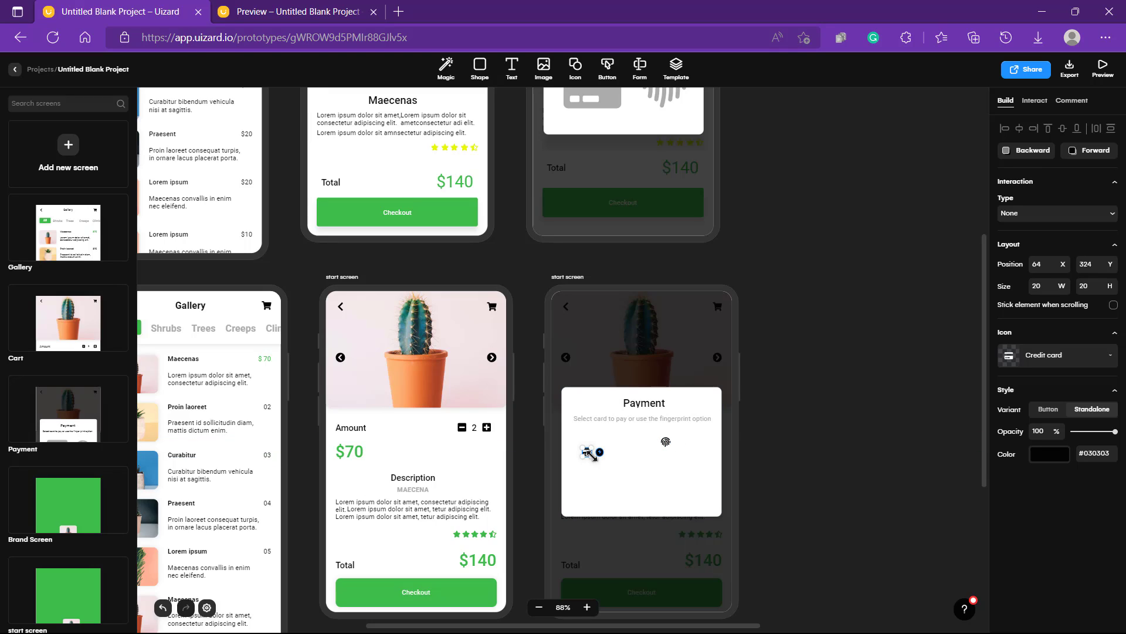
pyautogui.click(666, 445)
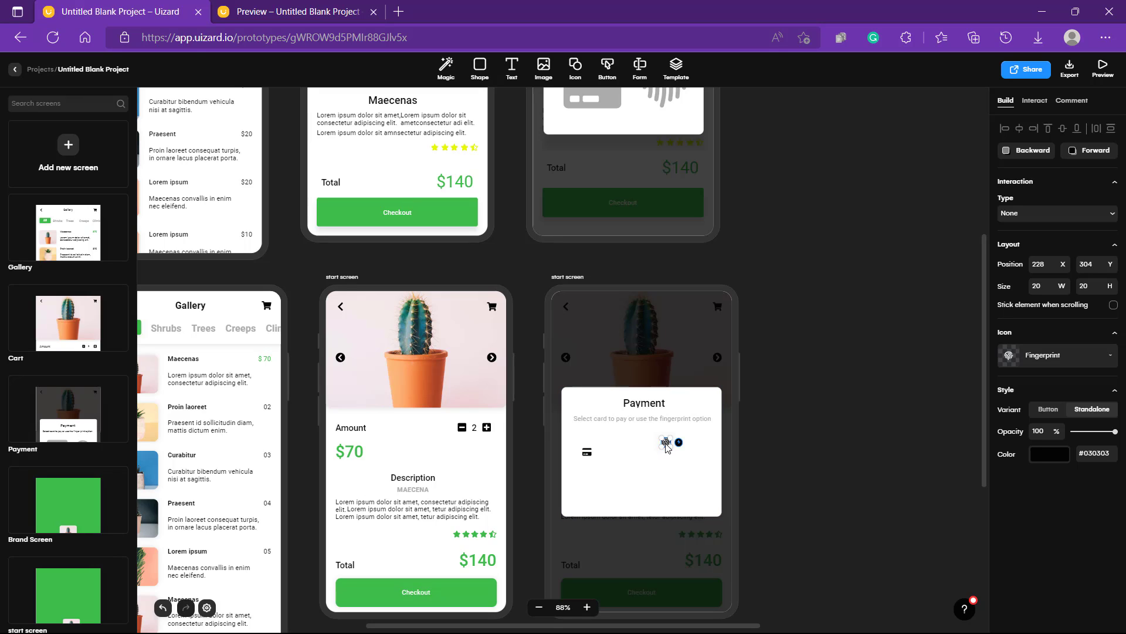
# - Resize the new fingerprint icon to match the Payment reference screen's icon, 117 wide and 90 high
pyautogui.scroll(2, 666, 445)
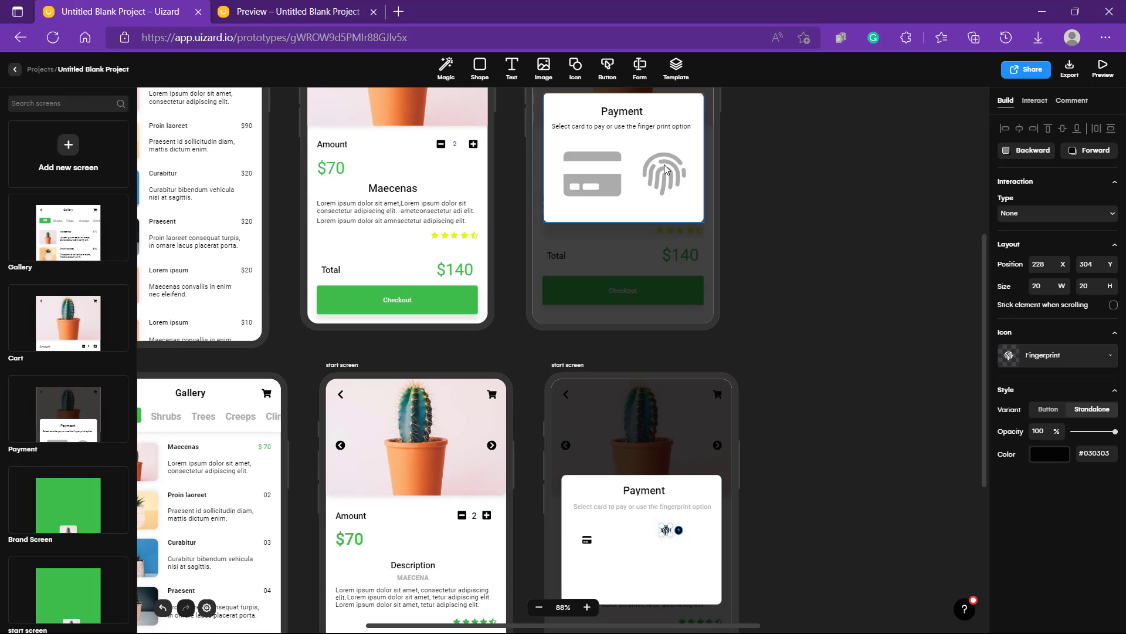
pyautogui.click(665, 170)
pyautogui.click(664, 170)
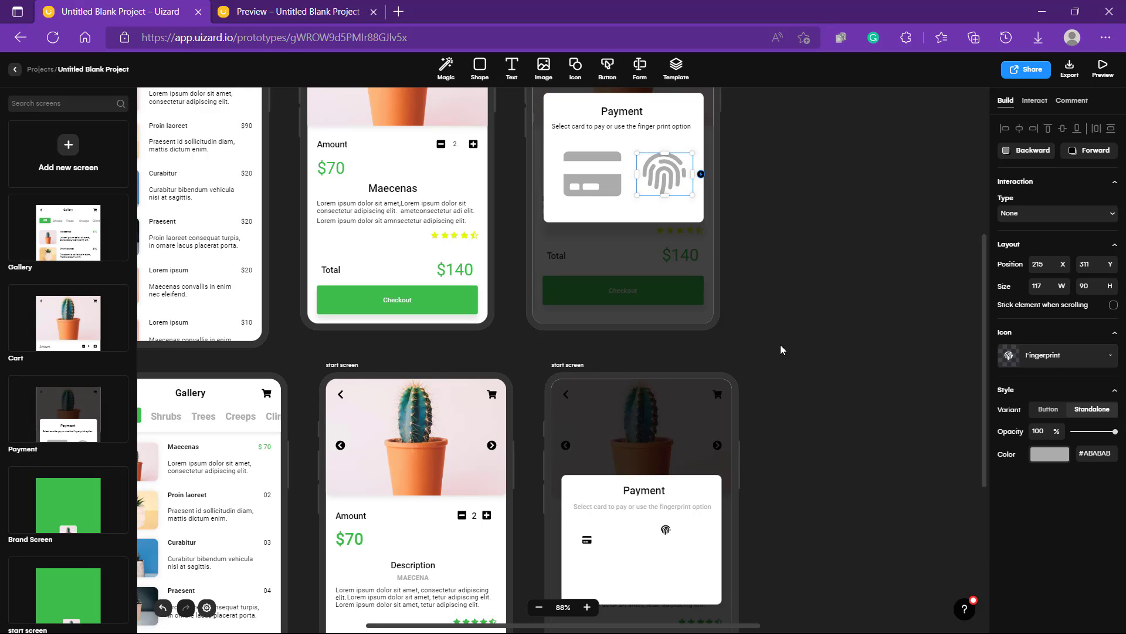
pyautogui.click(666, 529)
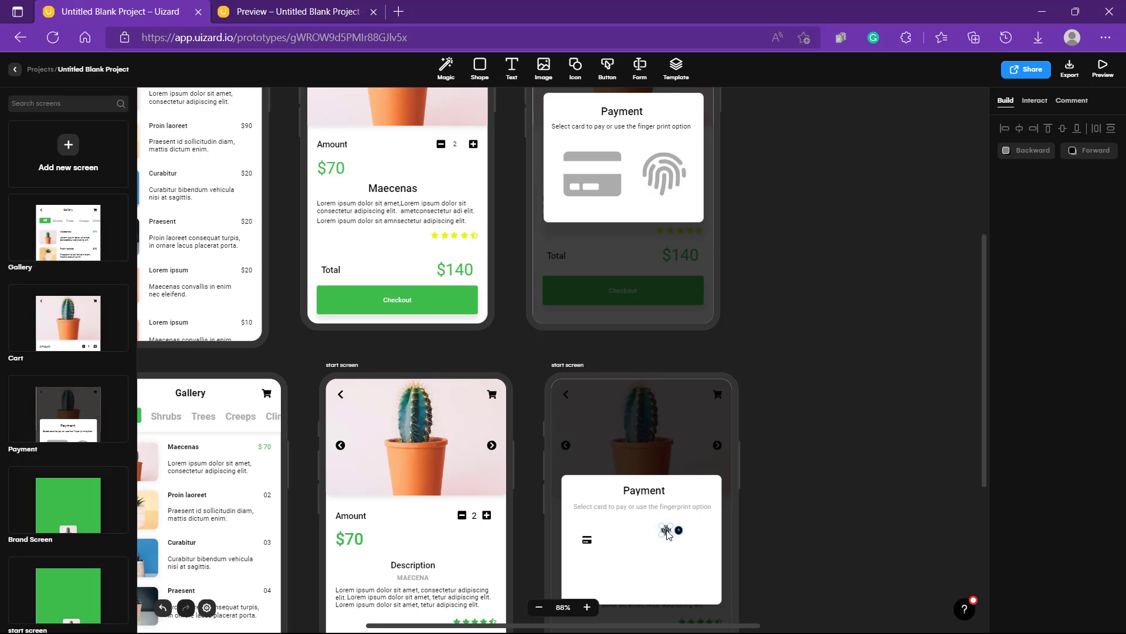
pyautogui.doubleClick(1045, 285)
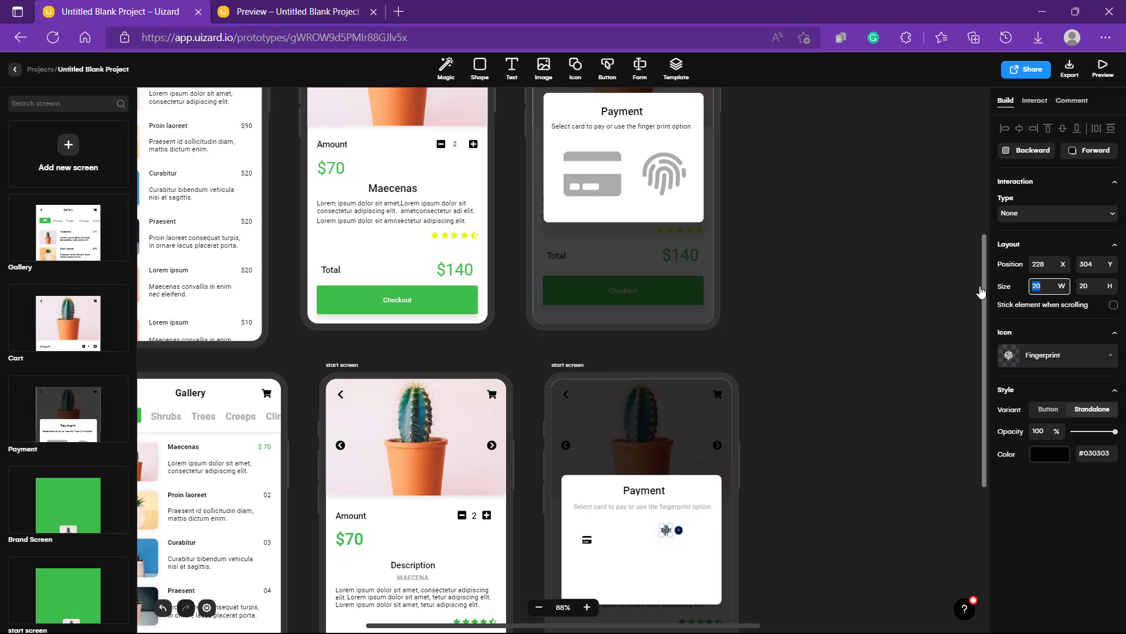
pyautogui.write('117')
pyautogui.press('Tab')
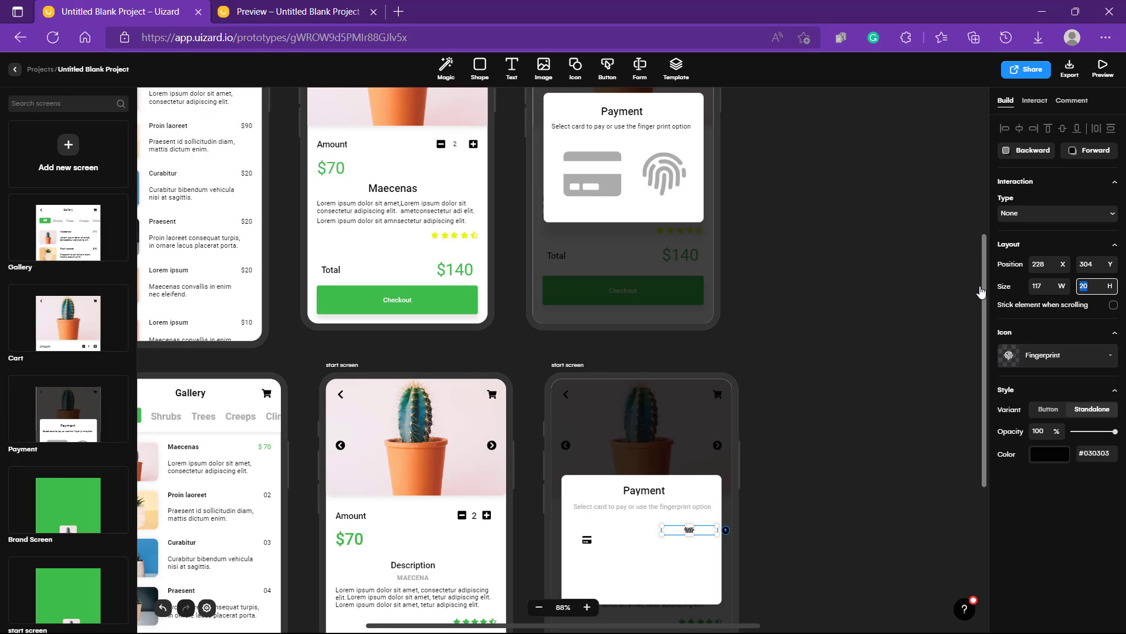
pyautogui.write('90')
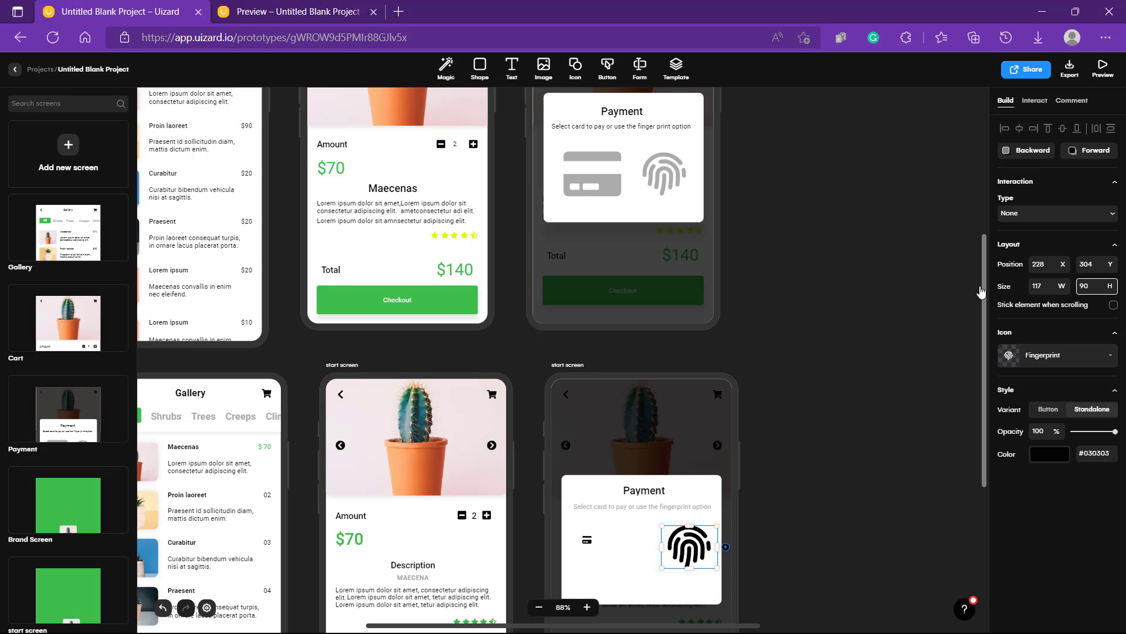
pyautogui.click(887, 312)
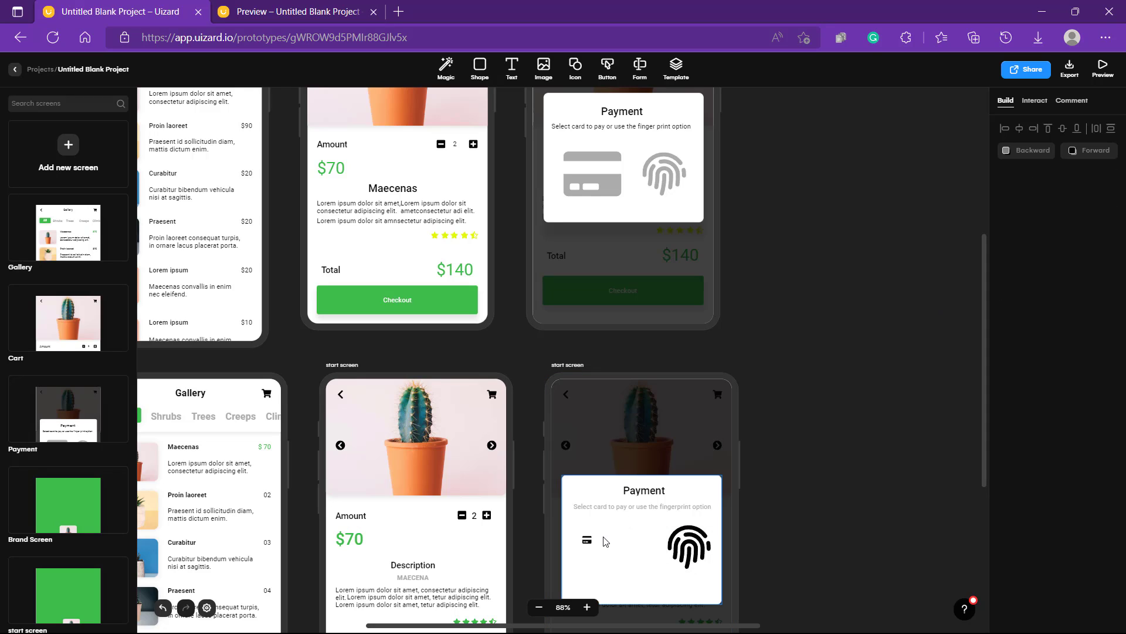
# - Resize the new credit card icon to match the one on the Payment reference screen, 128 wide and 120 high
pyautogui.click(600, 179)
pyautogui.click(600, 180)
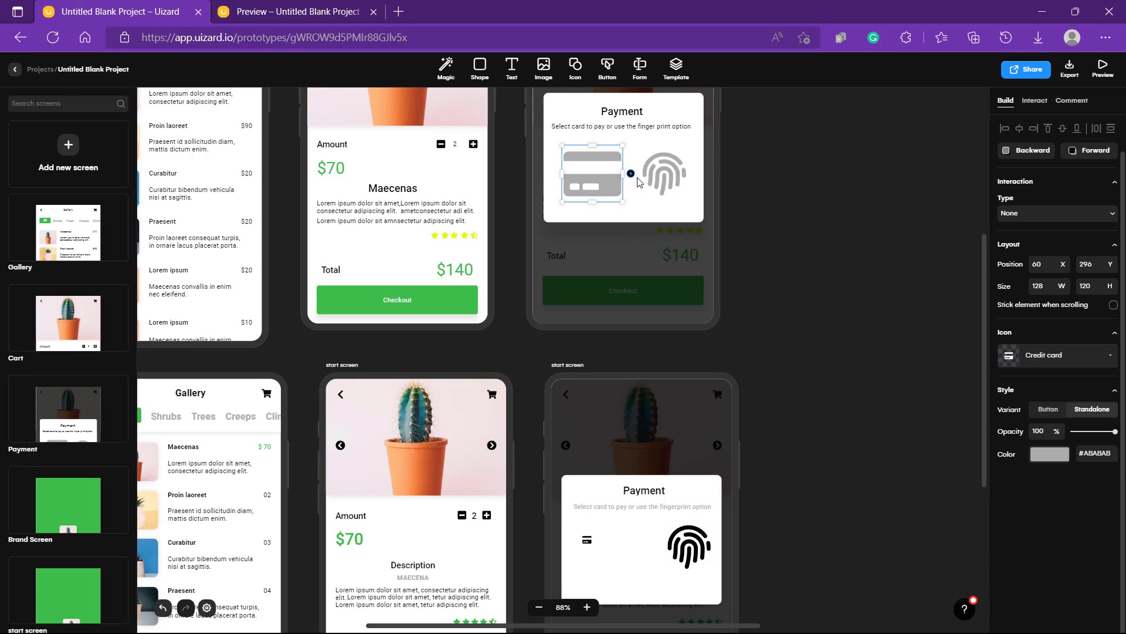
pyautogui.click(586, 541)
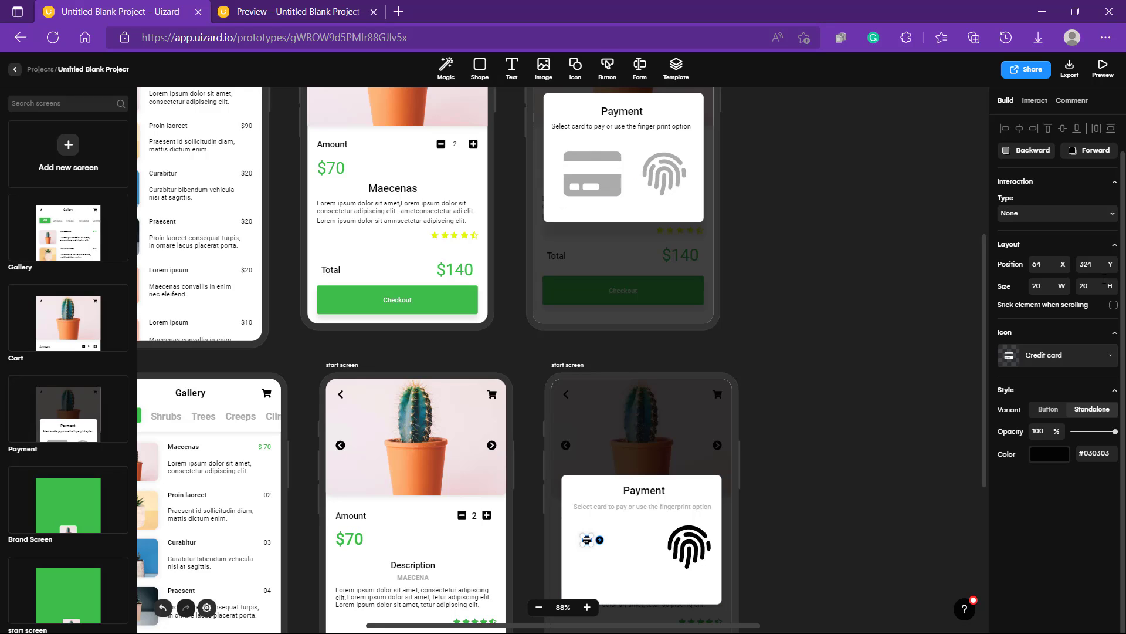
pyautogui.click(1041, 288)
pyautogui.write('128')
pyautogui.press('Tab')
pyautogui.write('120')
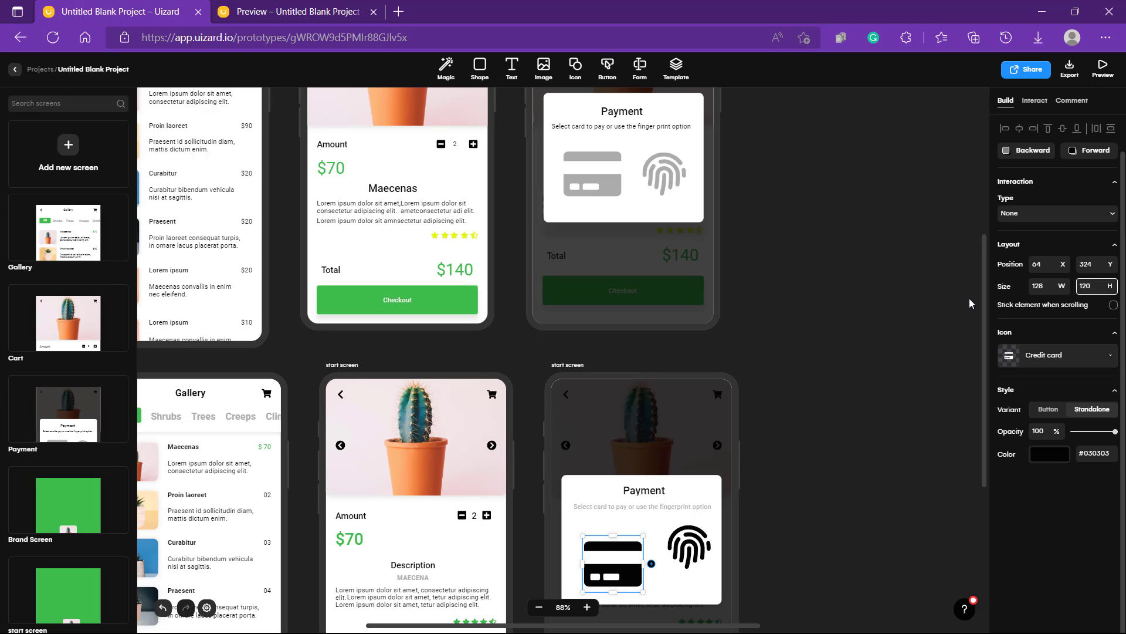
pyautogui.scroll(-3, 842, 359)
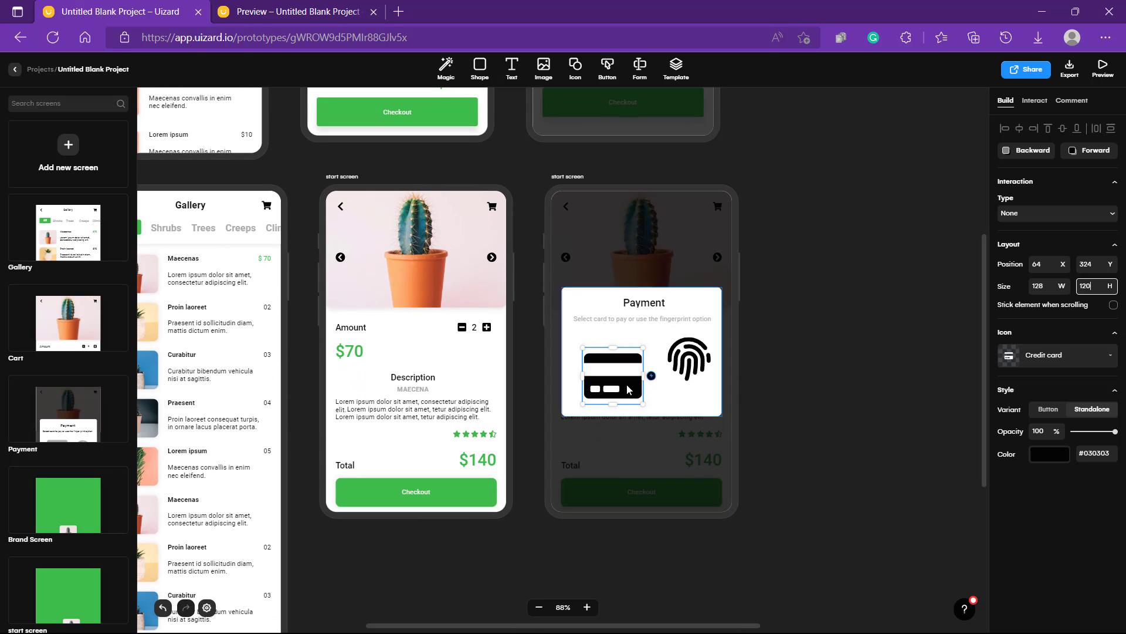
pyautogui.click(867, 408)
# - Align the credit card and fingerprint icons with each other along their vertical middles, keeping them side by side
pyautogui.click(624, 384)
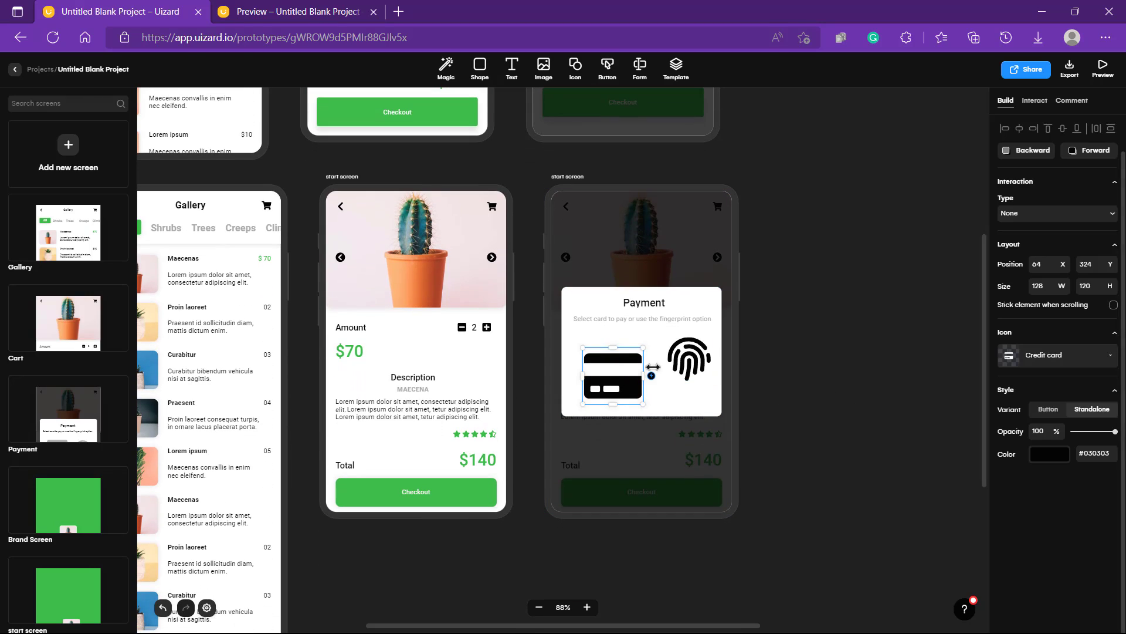
pyautogui.keyDown('shift'); pyautogui.click(689, 359); pyautogui.keyUp('shift')
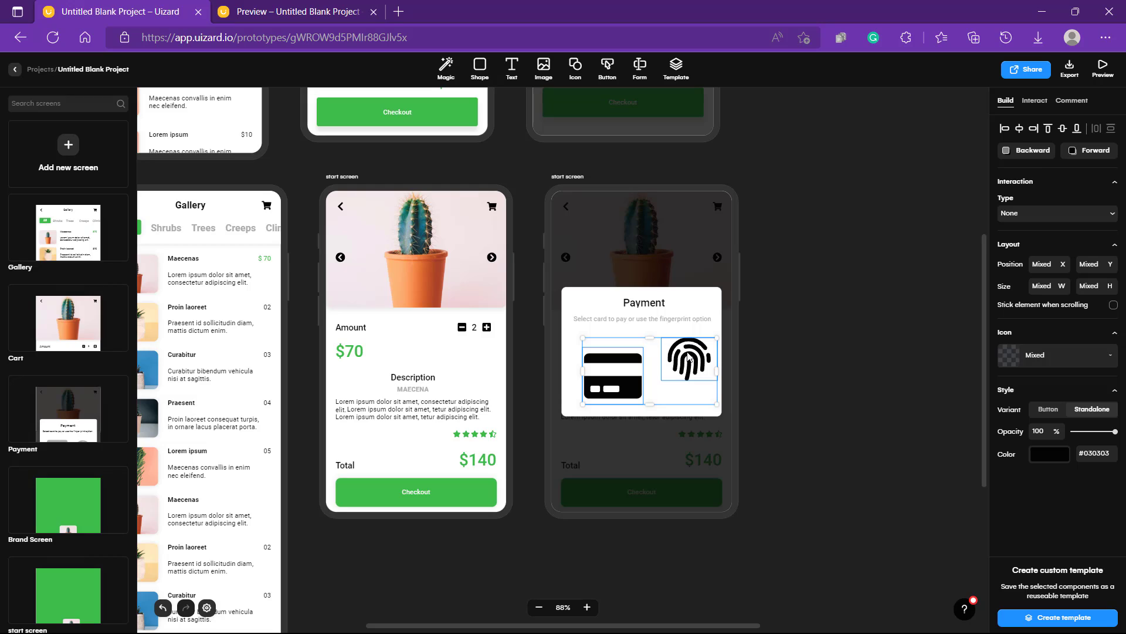
pyautogui.click(1020, 129)
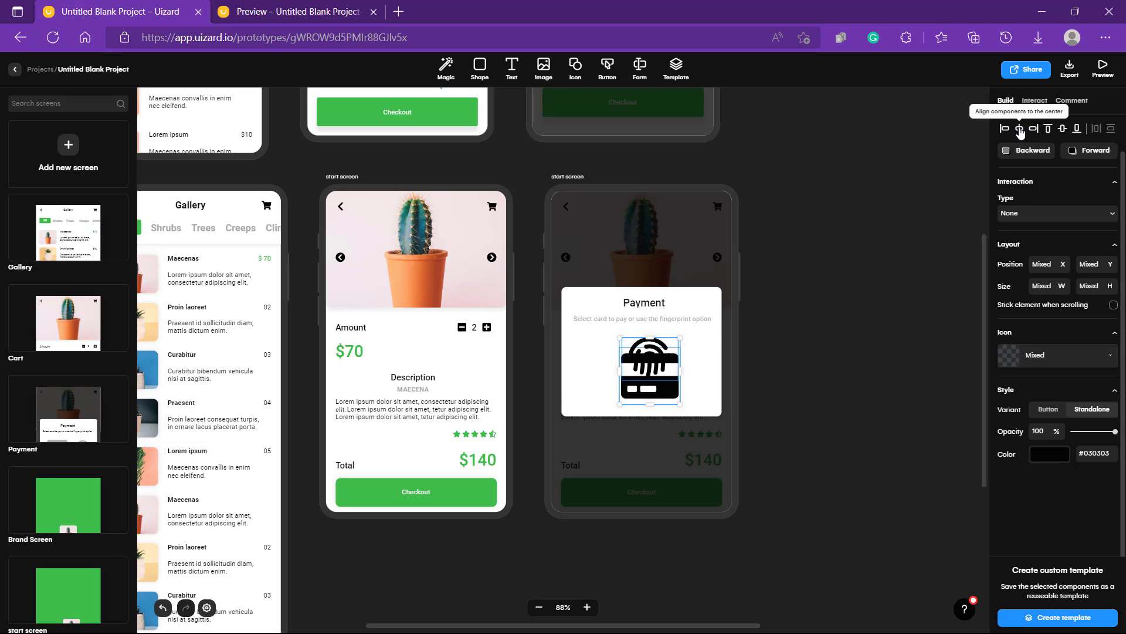
pyautogui.hotkey('ctrl', 'z')
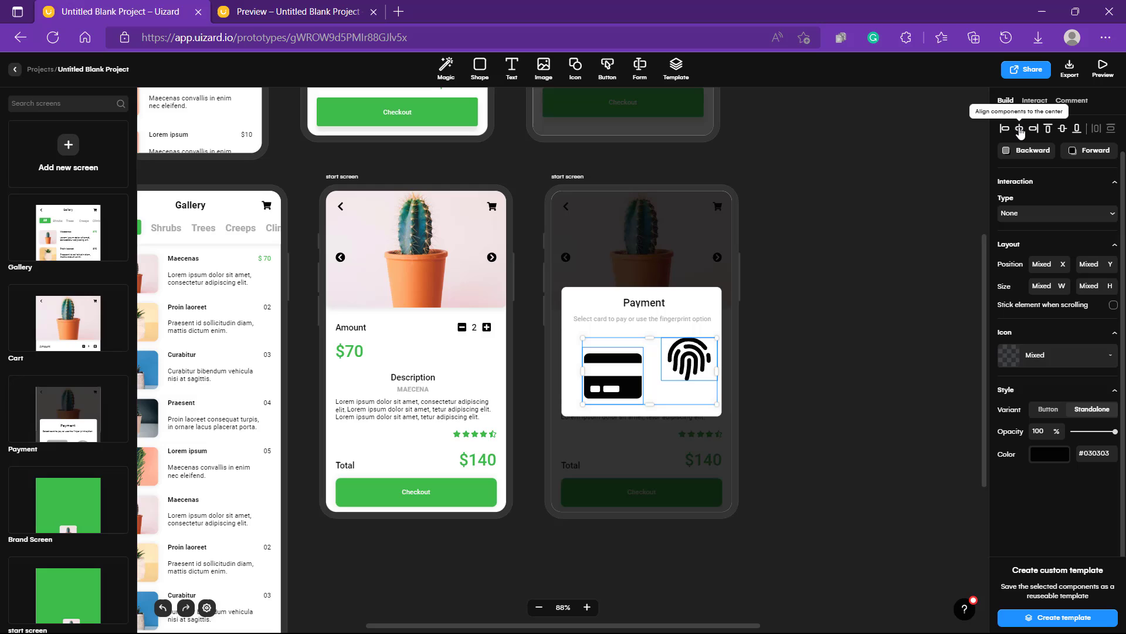
pyautogui.click(1063, 129)
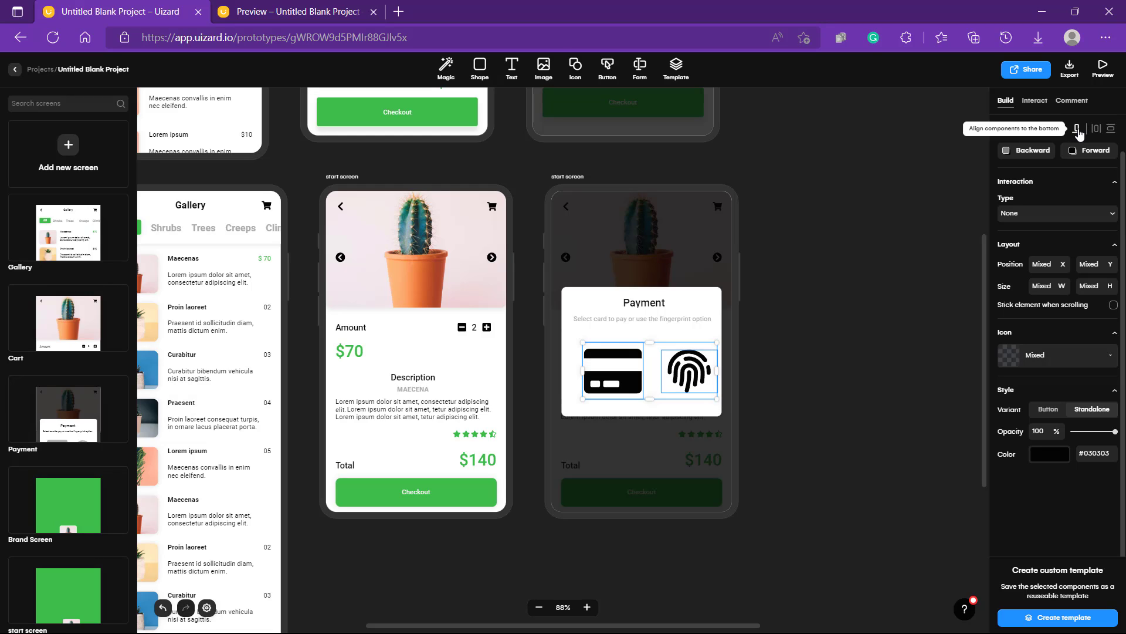
pyautogui.click(833, 289)
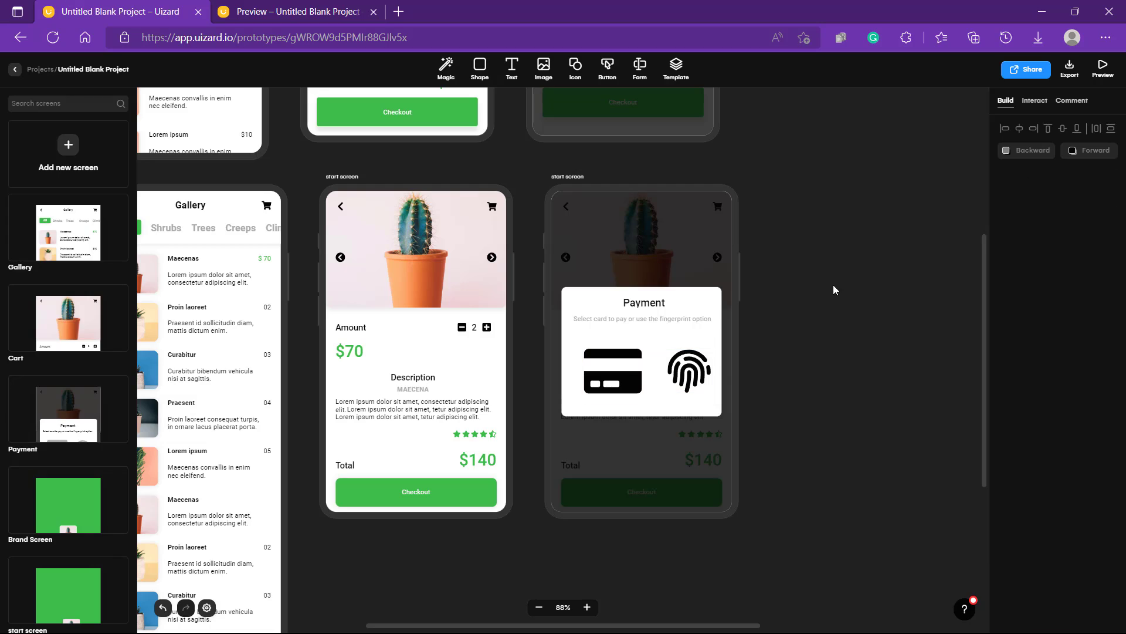
# - Move the credit card and fingerprint icons together slightly up and left to centre the pair horizontally on the white card
pyautogui.click(689, 370)
pyautogui.click(633, 377)
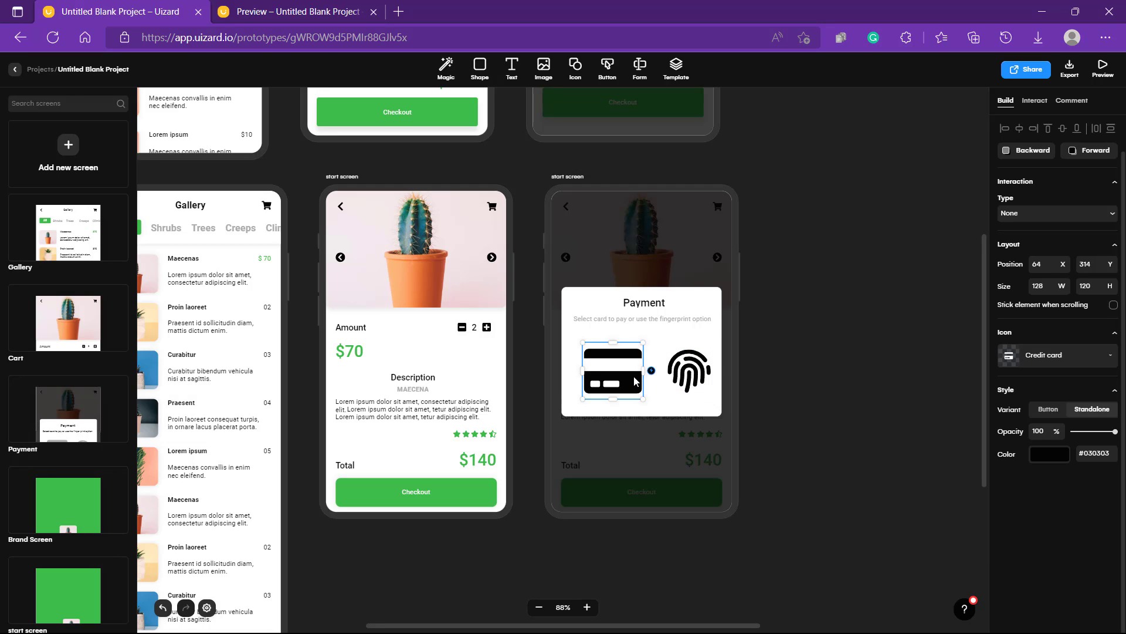
pyautogui.keyDown('shift'); pyautogui.click(690, 372); pyautogui.keyUp('shift')
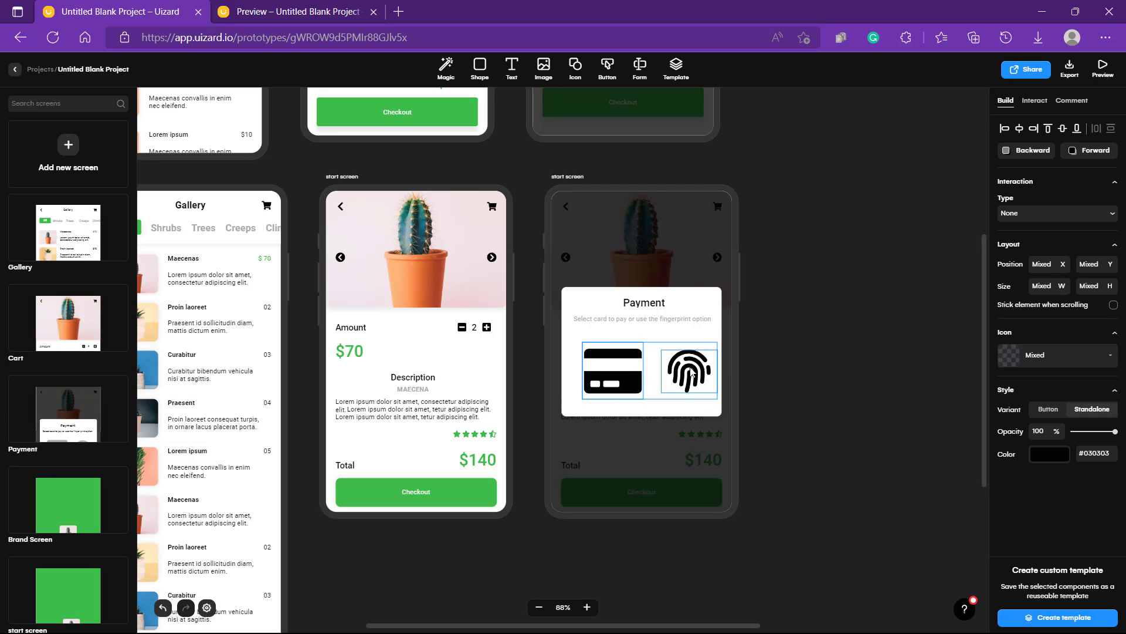
pyautogui.moveTo(691, 373); pyautogui.dragTo(683, 365)
pyautogui.click(822, 380)
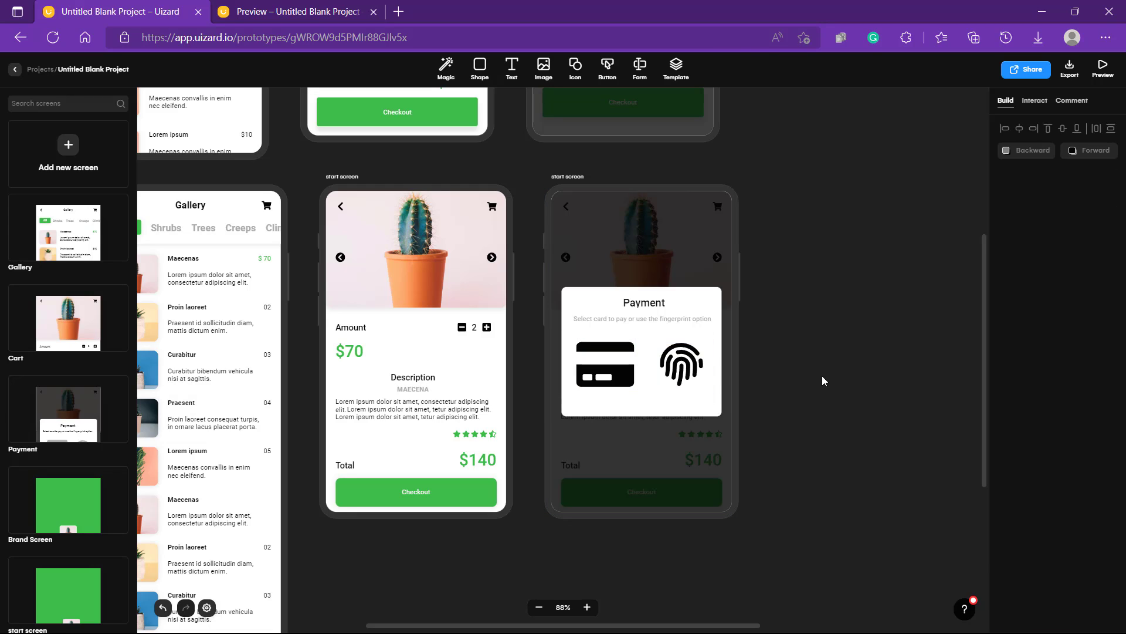
pyautogui.click(675, 374)
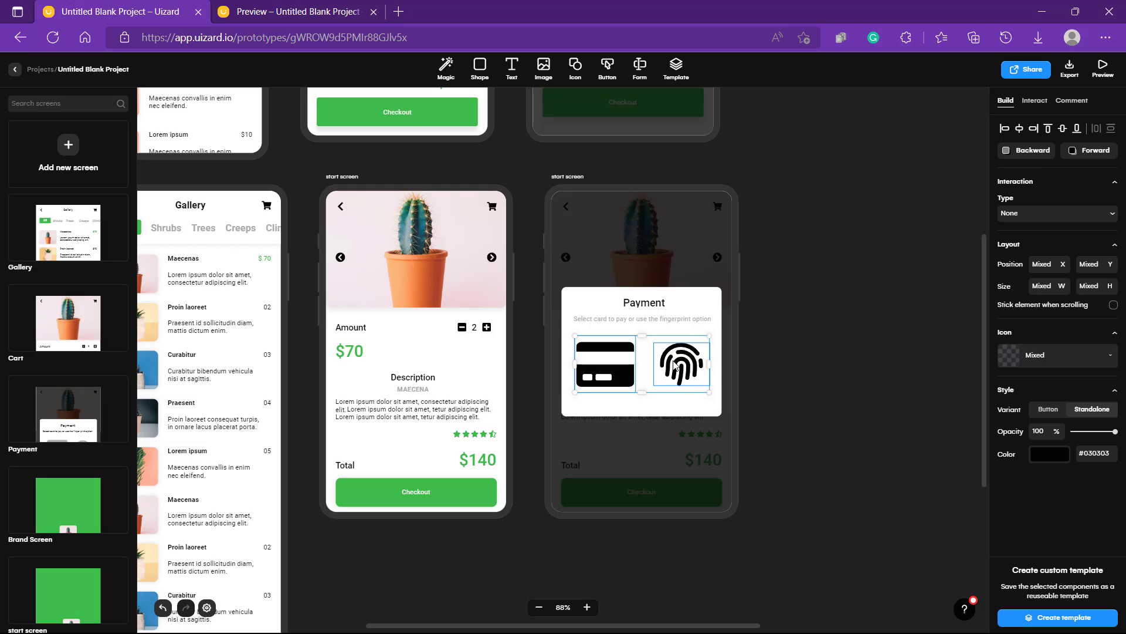
pyautogui.click(788, 351)
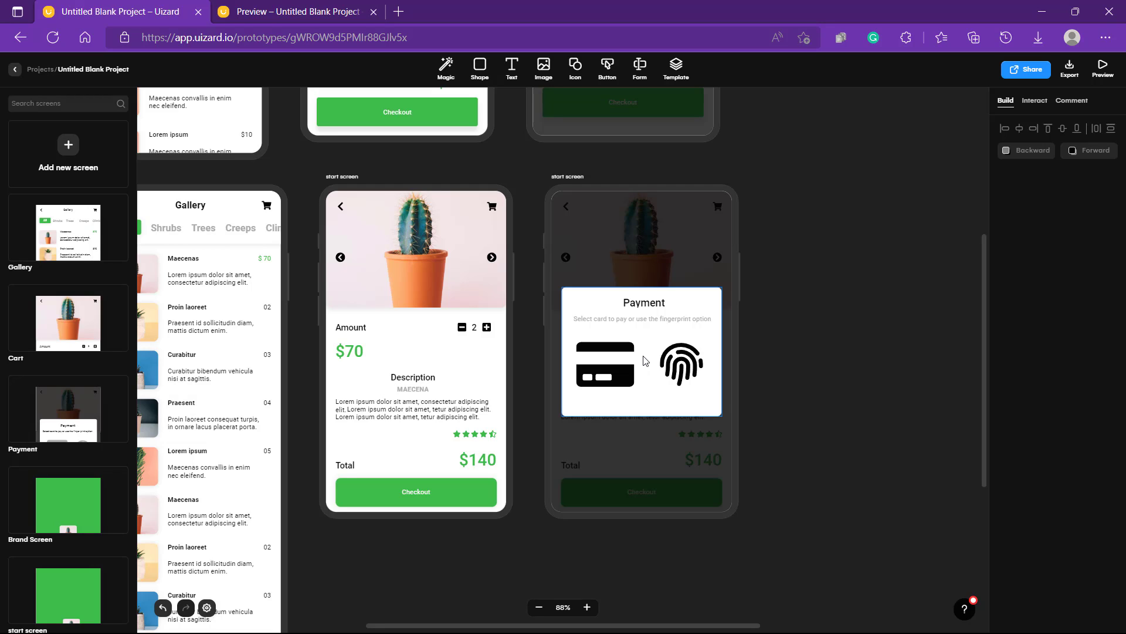
# - Recolour the fingerprint icon on the payment popup to the grey #ABABAB
pyautogui.click(686, 365)
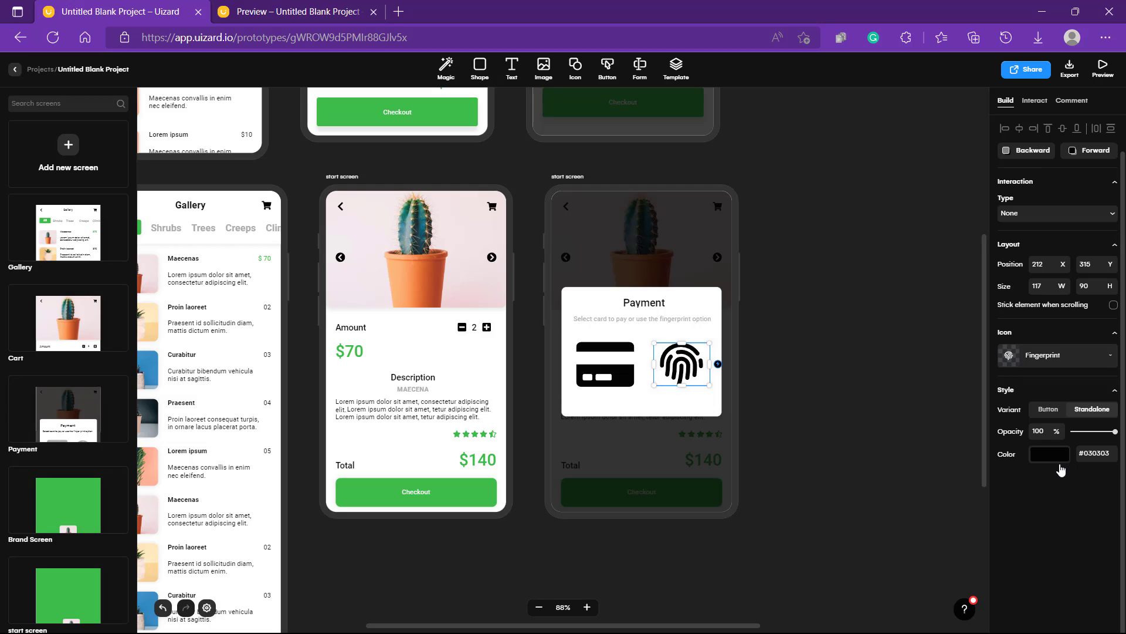
pyautogui.click(1051, 461)
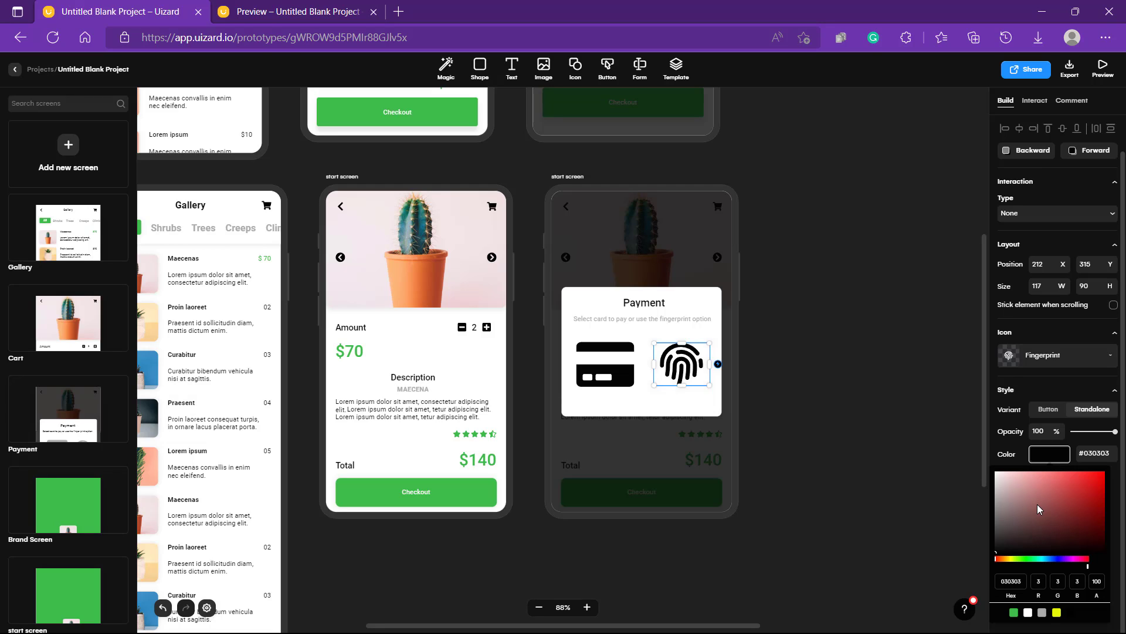
pyautogui.click(1041, 613)
pyautogui.click(908, 513)
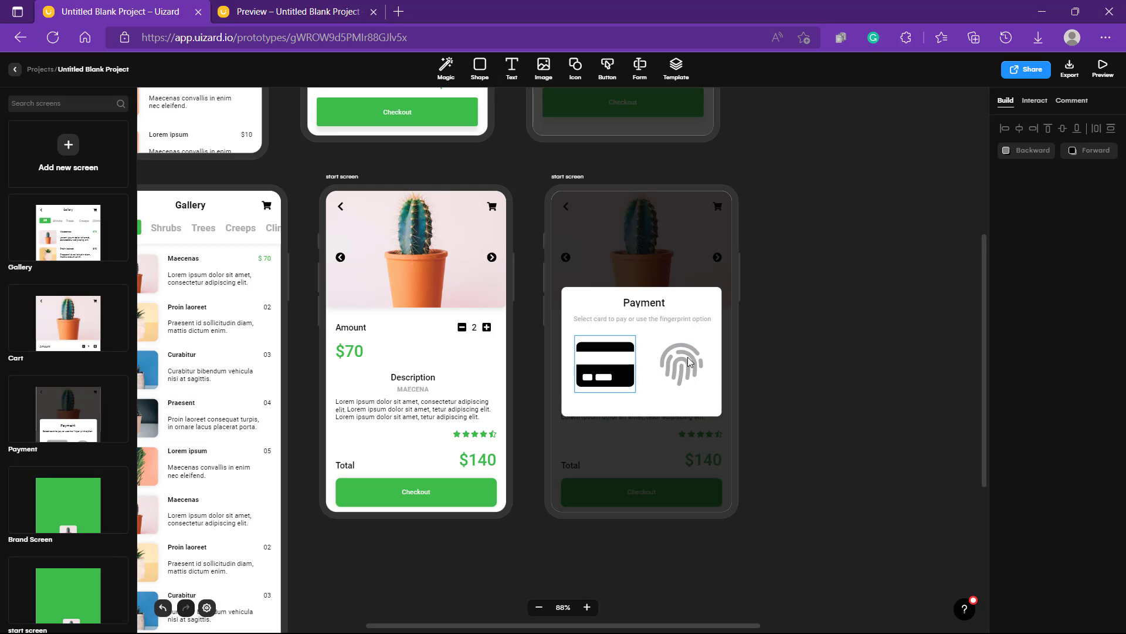
# - Set the fingerprint icon's colour back to black #030303 to match the credit card icon
pyautogui.click(630, 369)
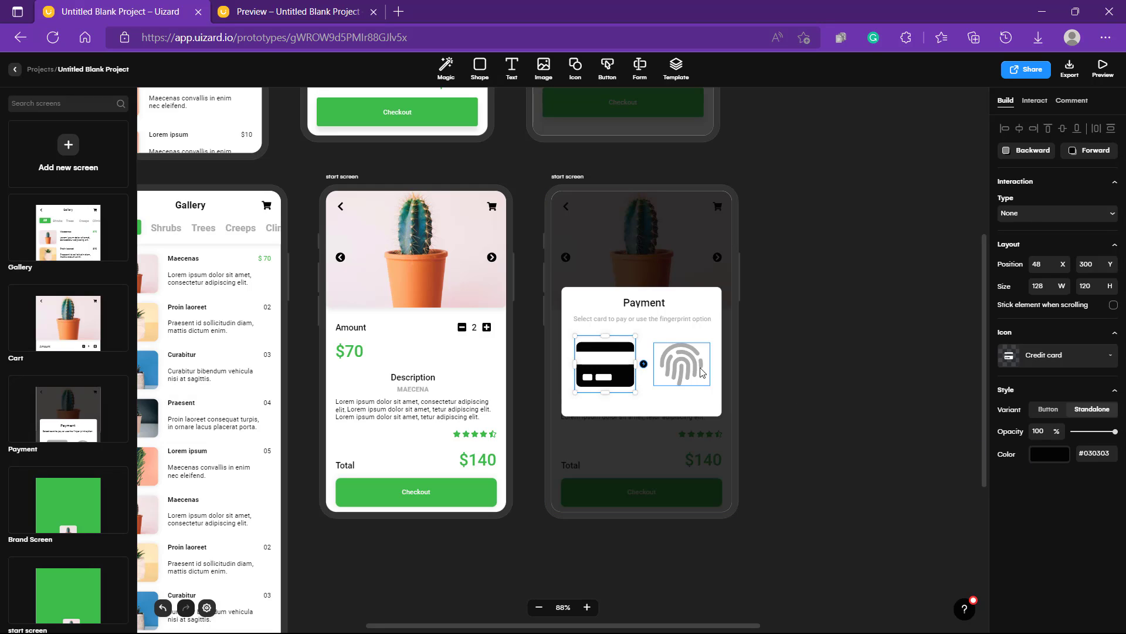
pyautogui.click(681, 364)
pyautogui.click(1055, 457)
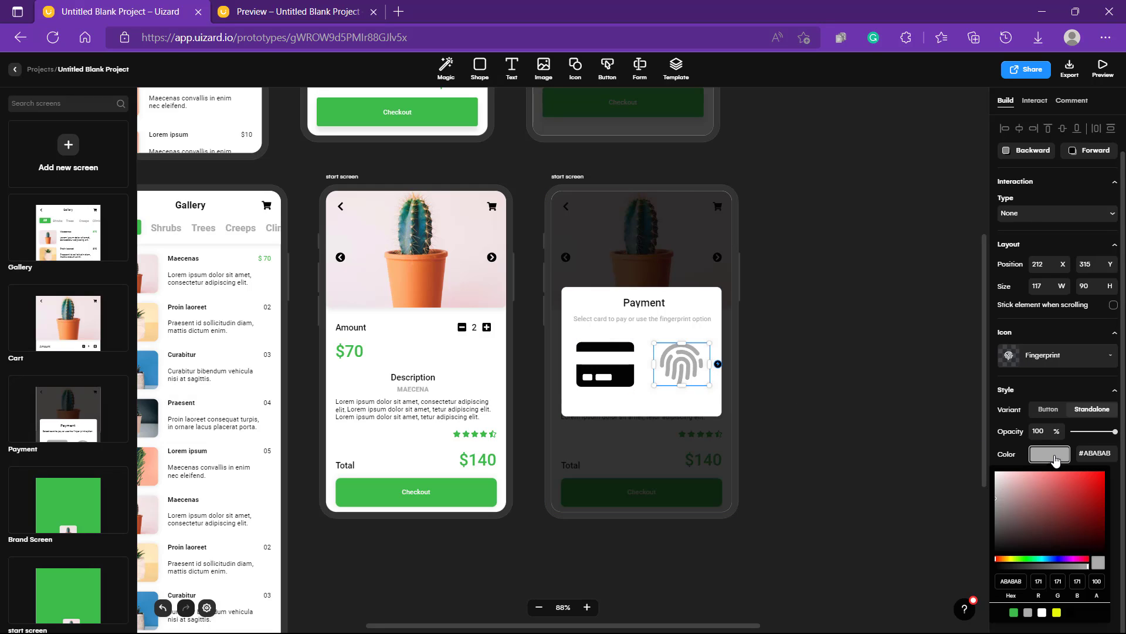
pyautogui.click(1002, 612)
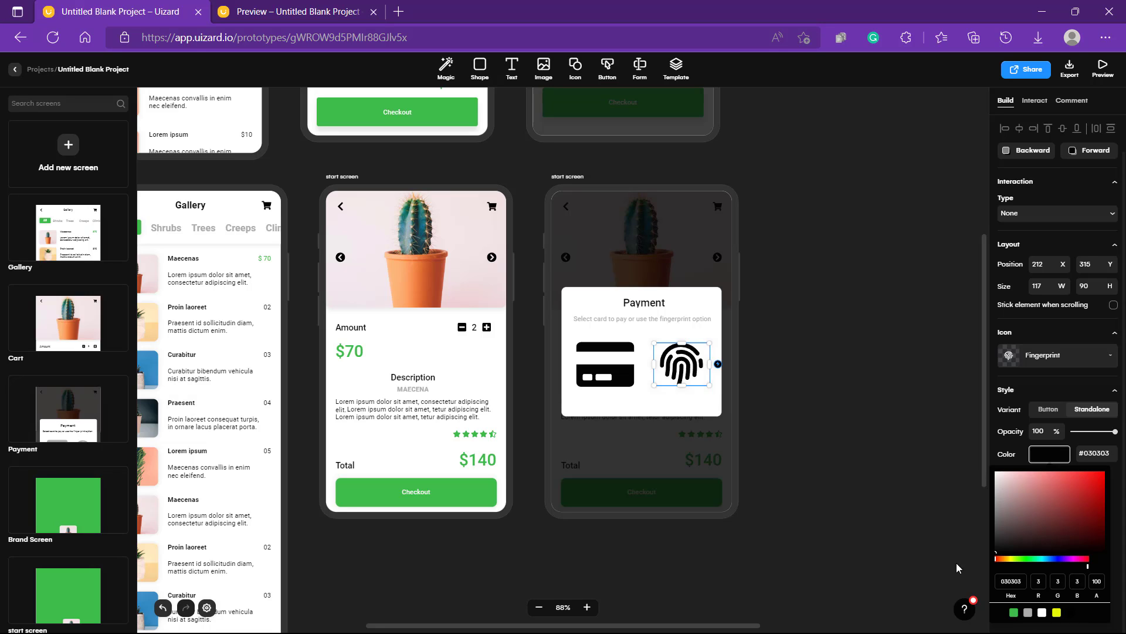
pyautogui.click(845, 421)
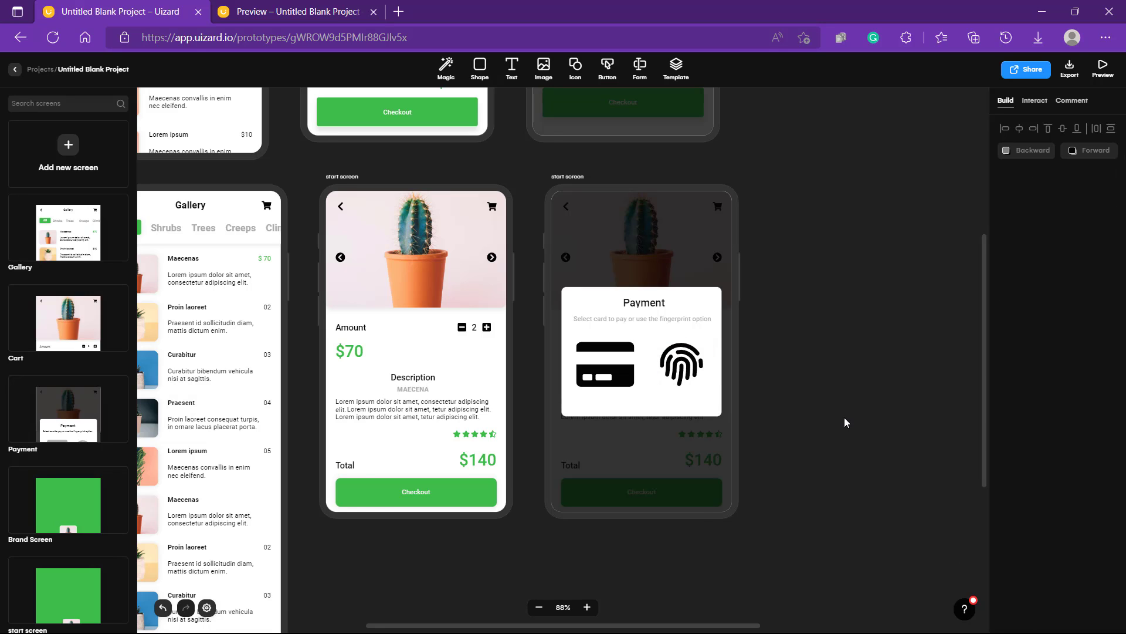
# - Check where the Checkout button on the new plant detail screen links to, with all prototype screens in view
pyautogui.hotkey('ctrl', '-')
pyautogui.hotkey('ctrl', '-')
pyautogui.hotkey('ctrl', '-')
pyautogui.hscroll(-2, 843, 417)
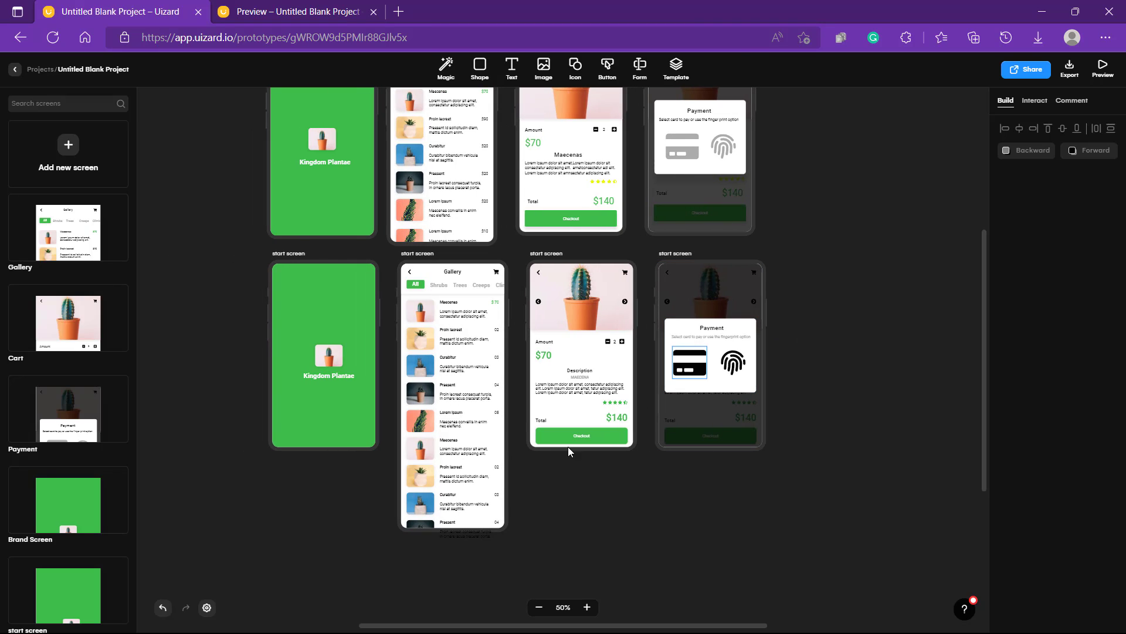
pyautogui.click(608, 434)
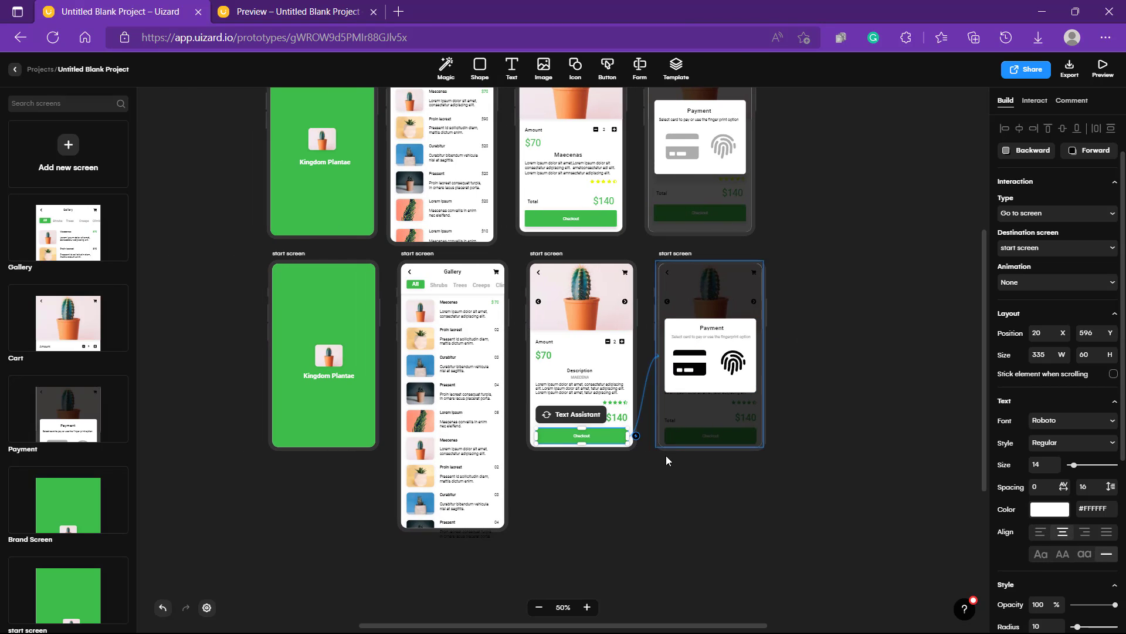
pyautogui.click(747, 510)
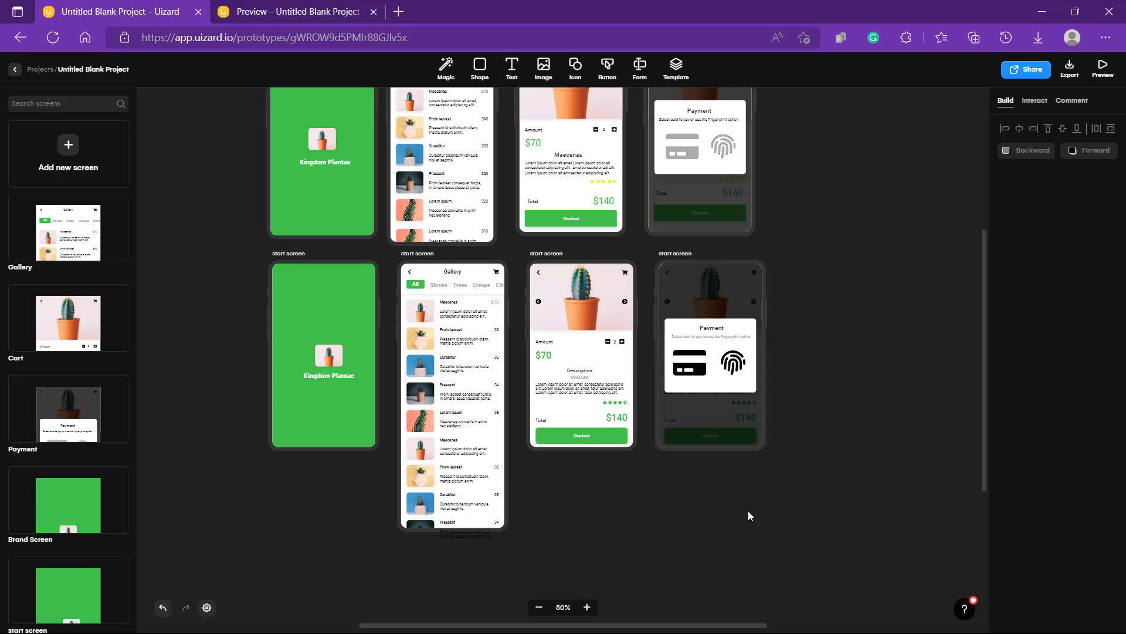
# - Reload the prototype preview and walk through the brand, Gallery and Maecenas detail screens to the payment popup via Checkout
pyautogui.click(319, 7)
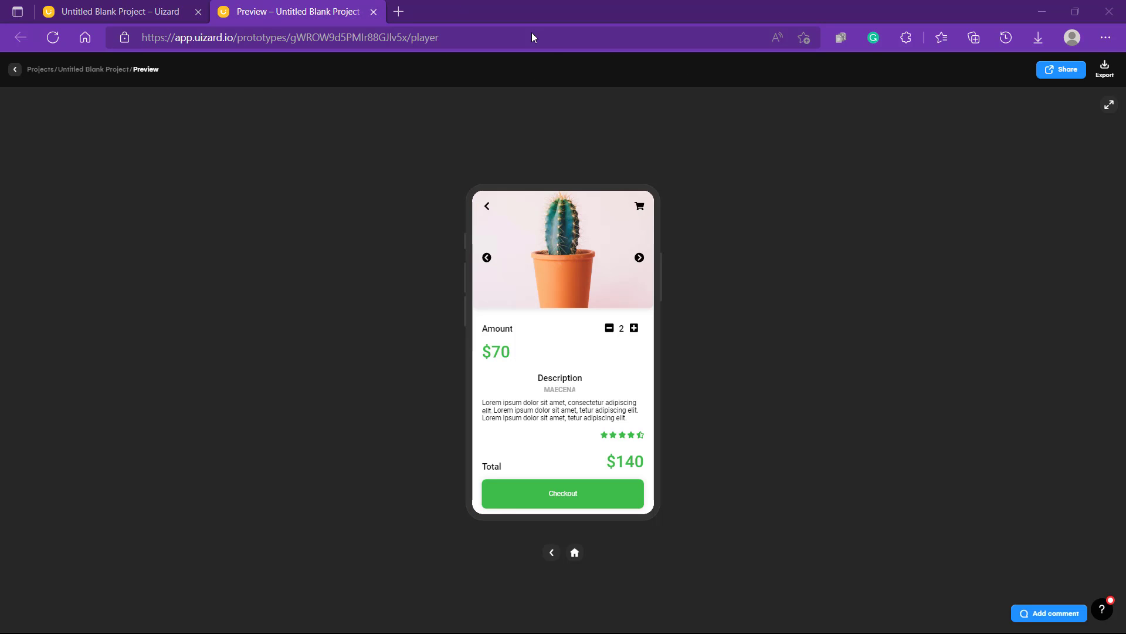
pyautogui.click(56, 36)
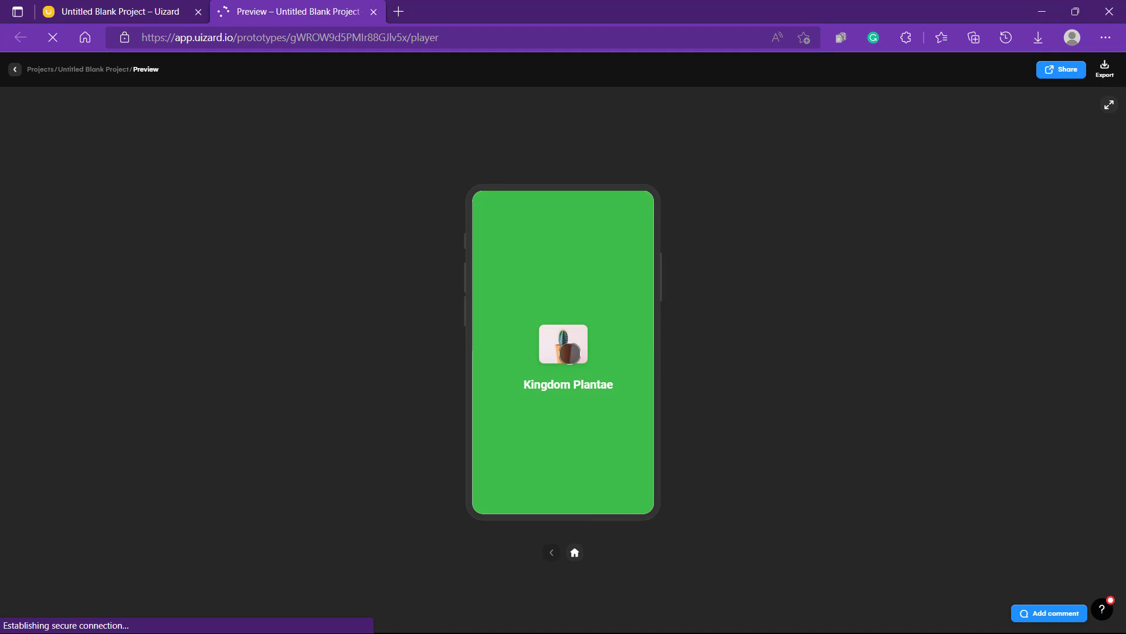
pyautogui.click(568, 351)
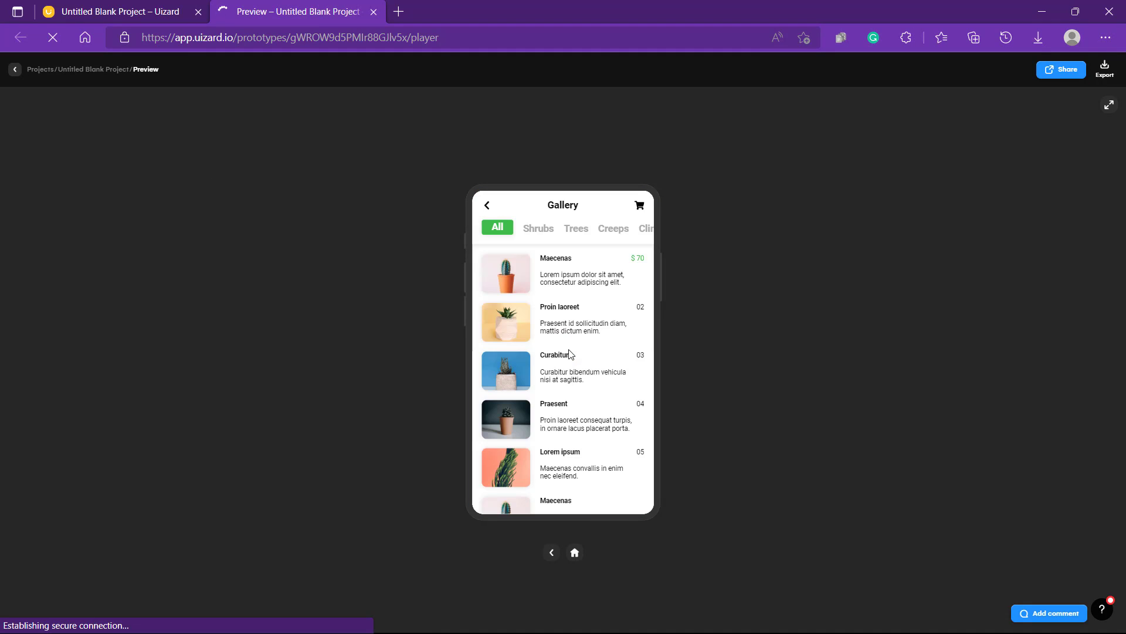
pyautogui.click(512, 275)
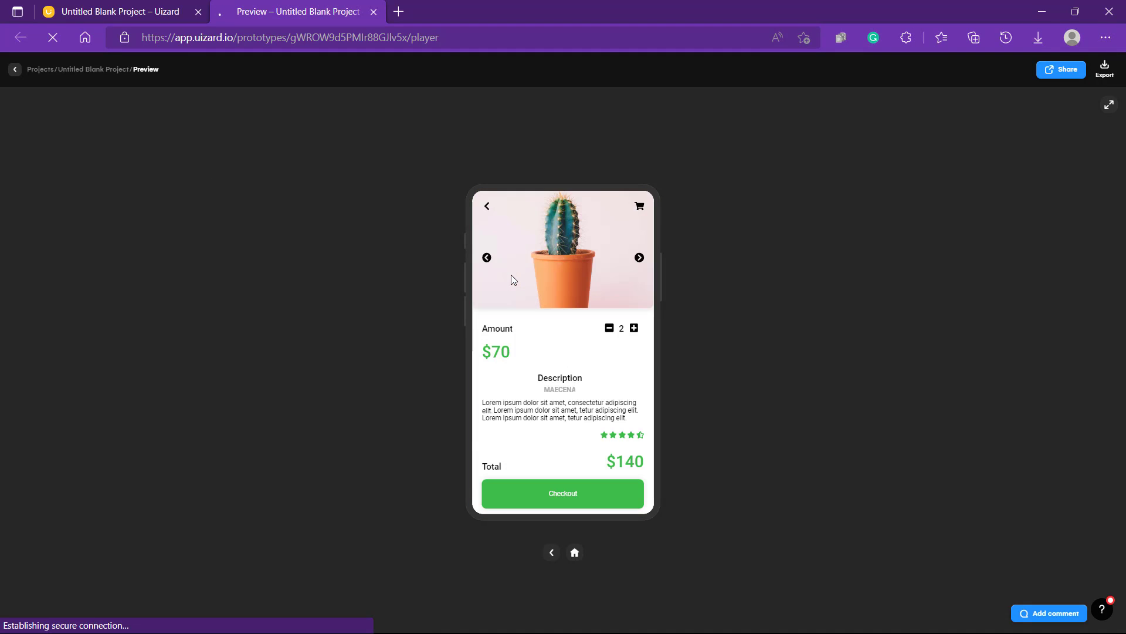
pyautogui.click(572, 493)
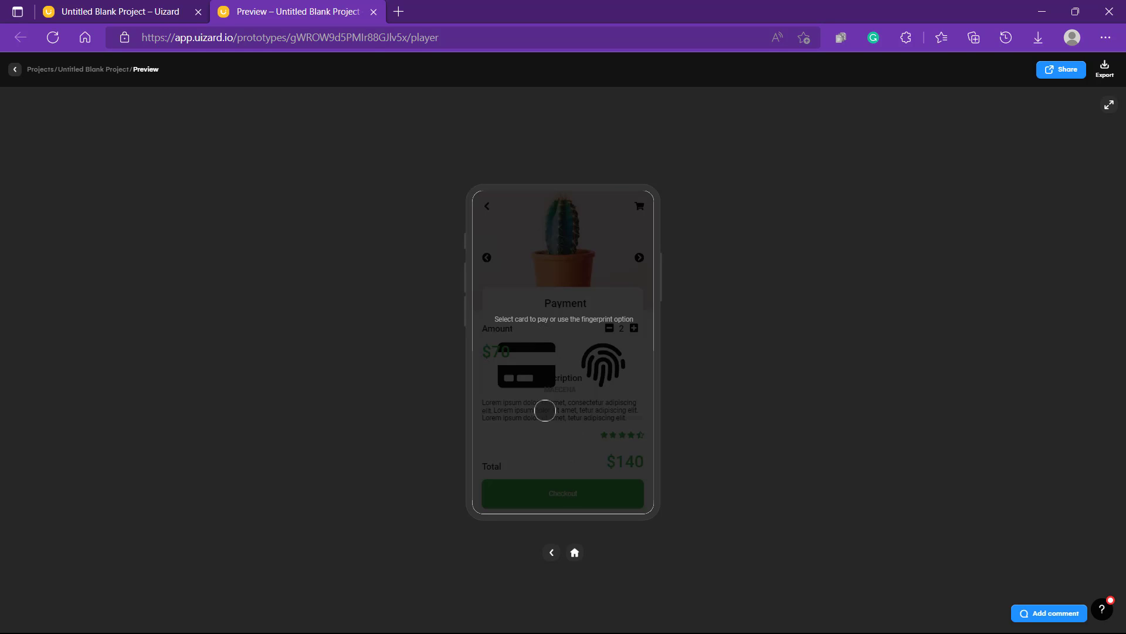
# - Examine the payment screen in the editor, and rerun the reloaded preview from the Gallery's Maecenas plant through Checkout to compare it
pyautogui.click(135, 12)
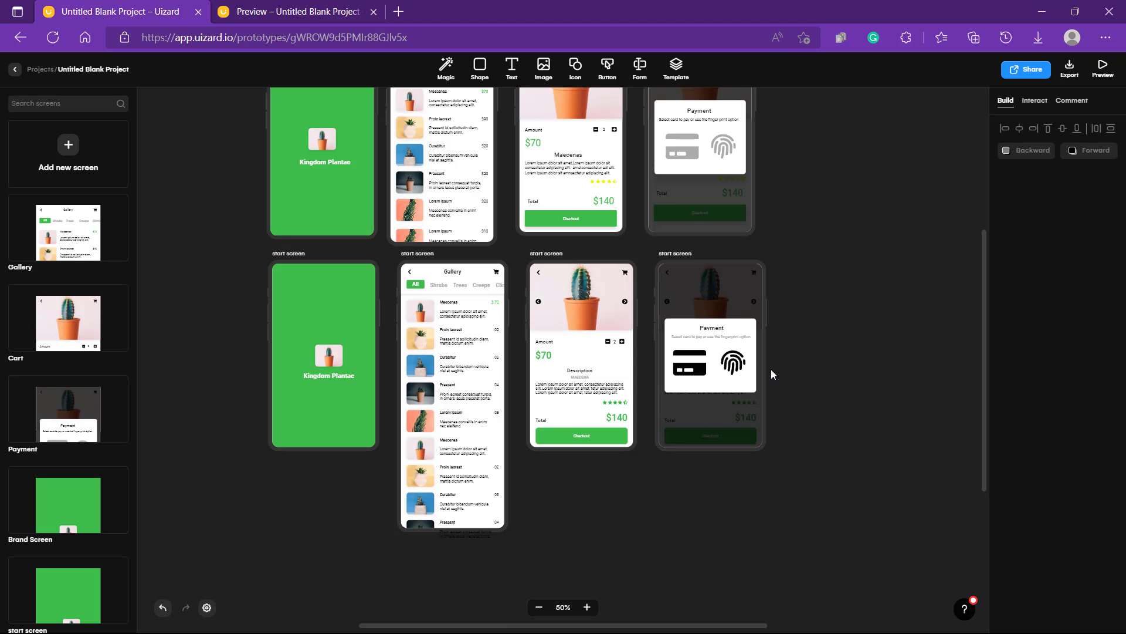
pyautogui.scroll(3, 771, 373)
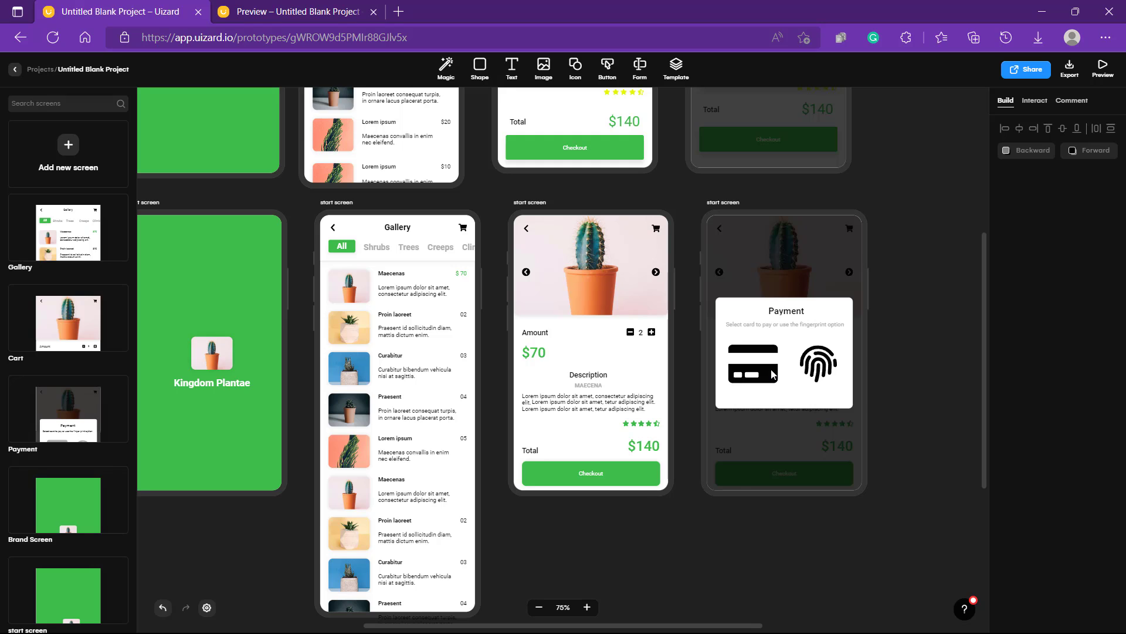
pyautogui.scroll(2, 771, 369)
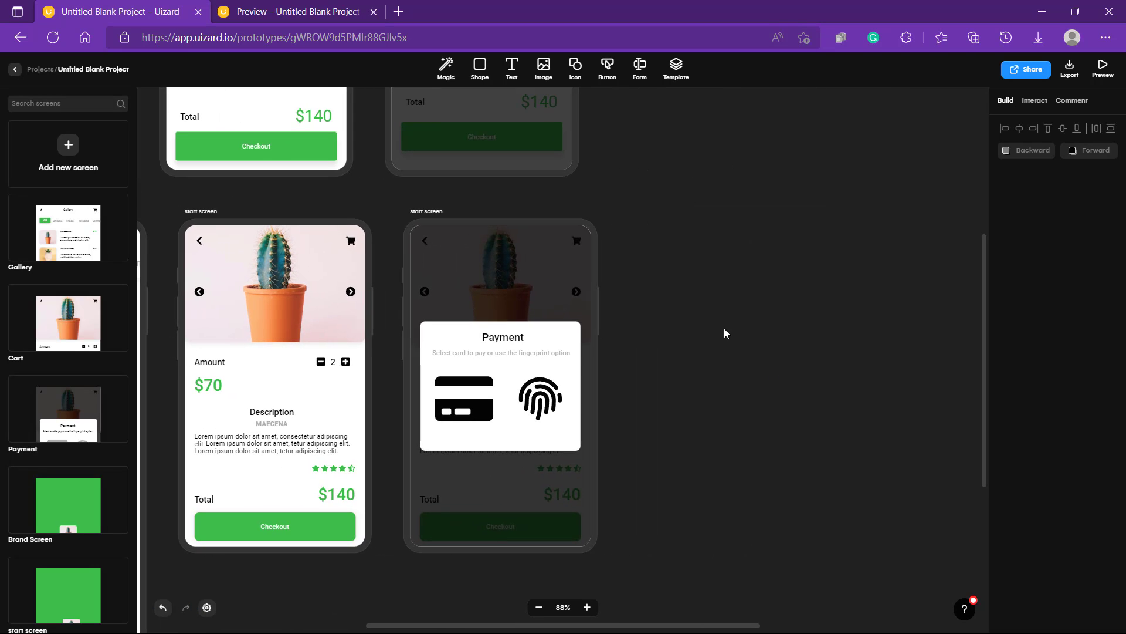
pyautogui.click(253, 7)
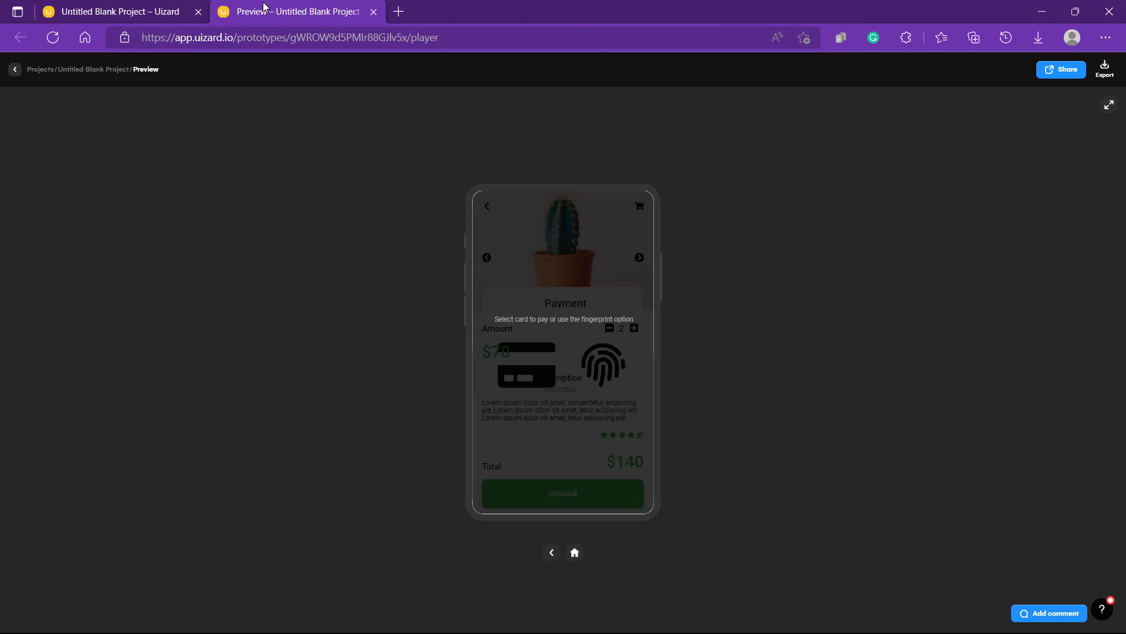
pyautogui.click(54, 37)
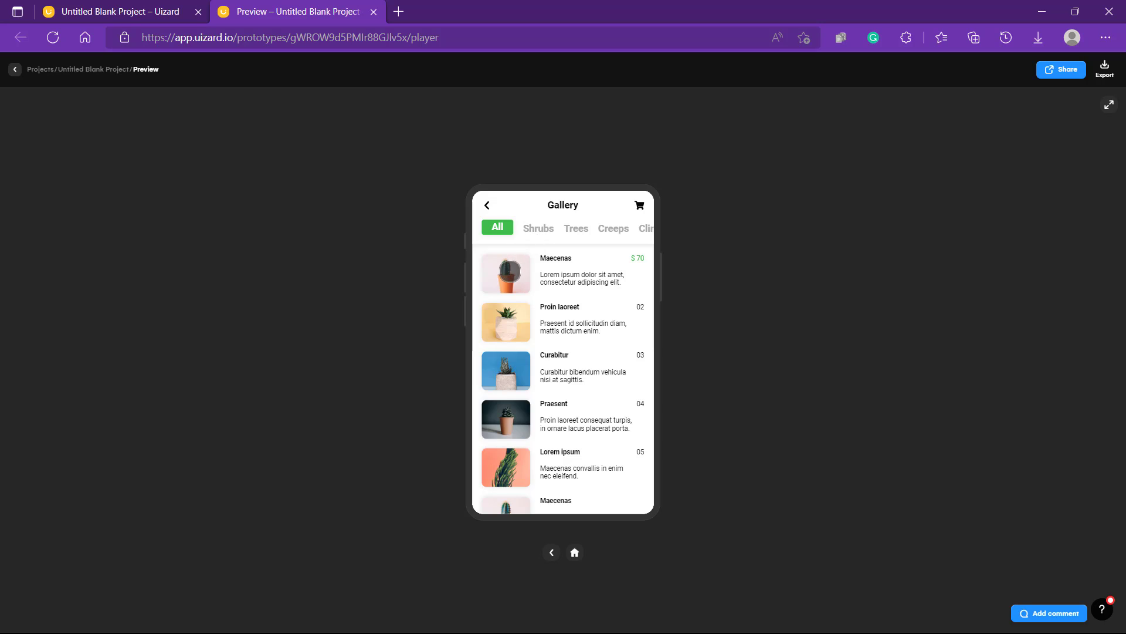
pyautogui.click(510, 271)
pyautogui.click(599, 498)
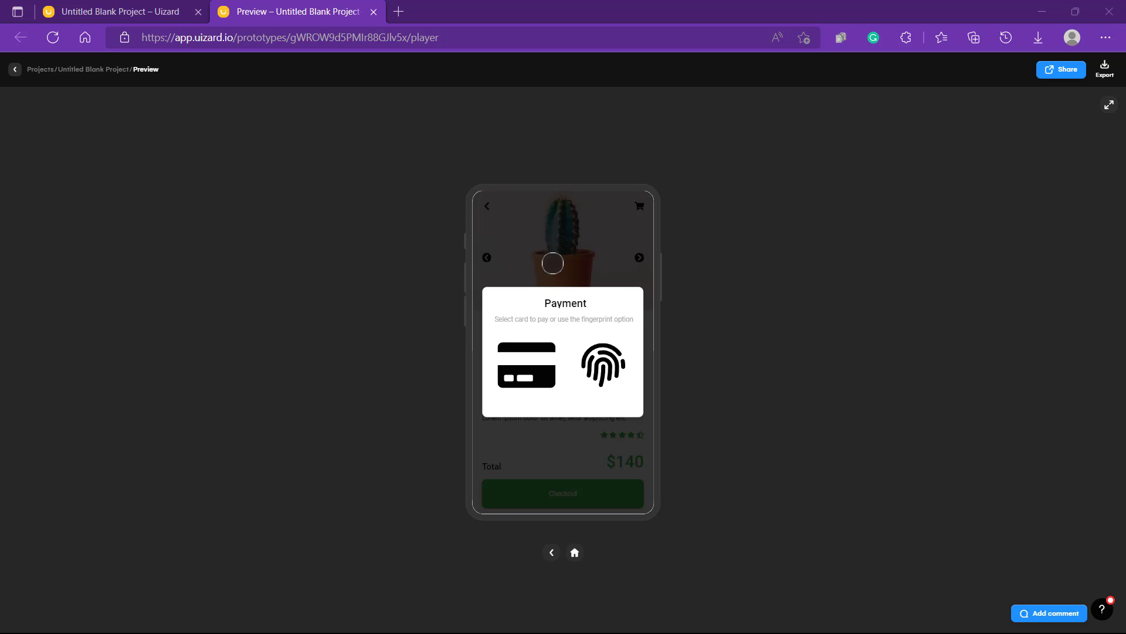
# - In the editor, move the dark overlay of the pay screen aside to about X 257, Y 20 and bring it to the front
pyautogui.click(130, 14)
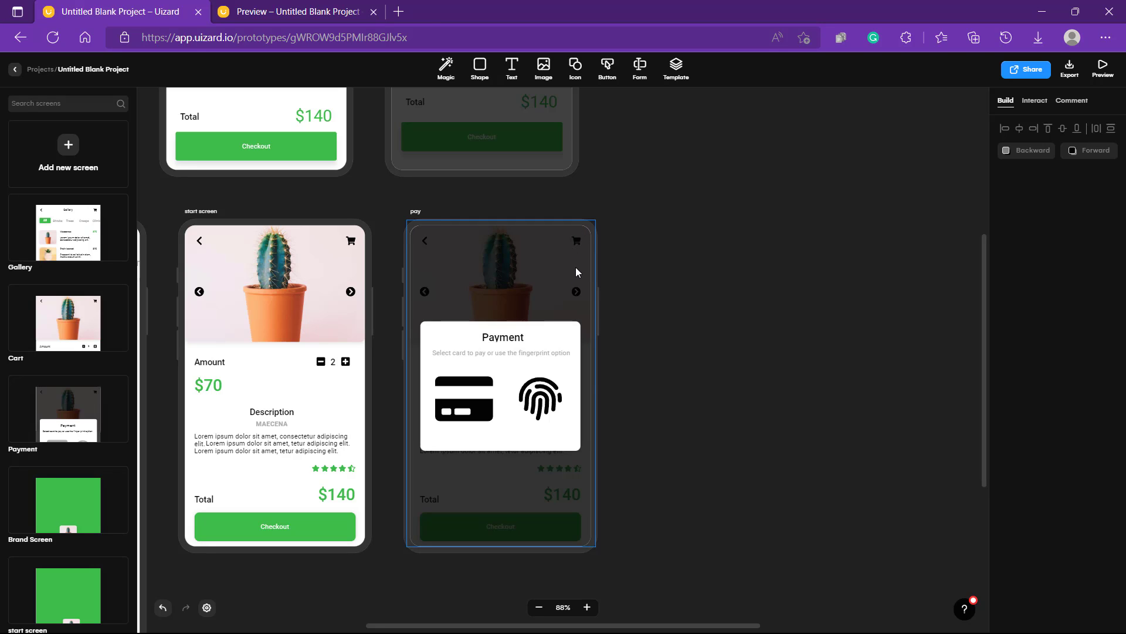
pyautogui.moveTo(576, 269); pyautogui.dragTo(755, 287)
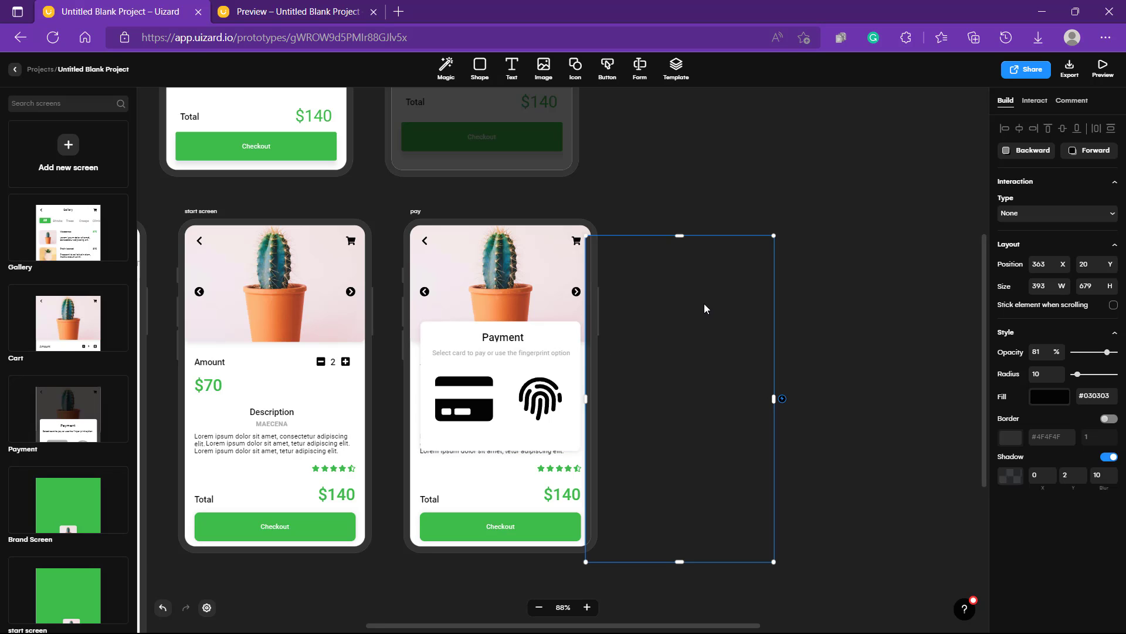
pyautogui.moveTo(704, 306); pyautogui.dragTo(667, 302)
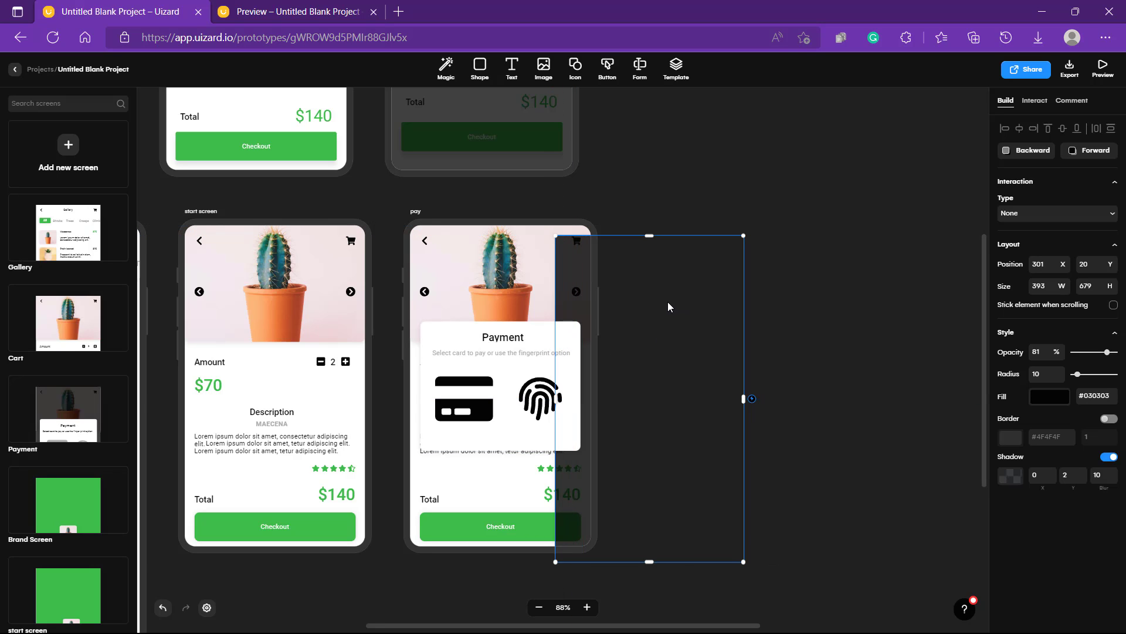
pyautogui.rightClick(667, 302)
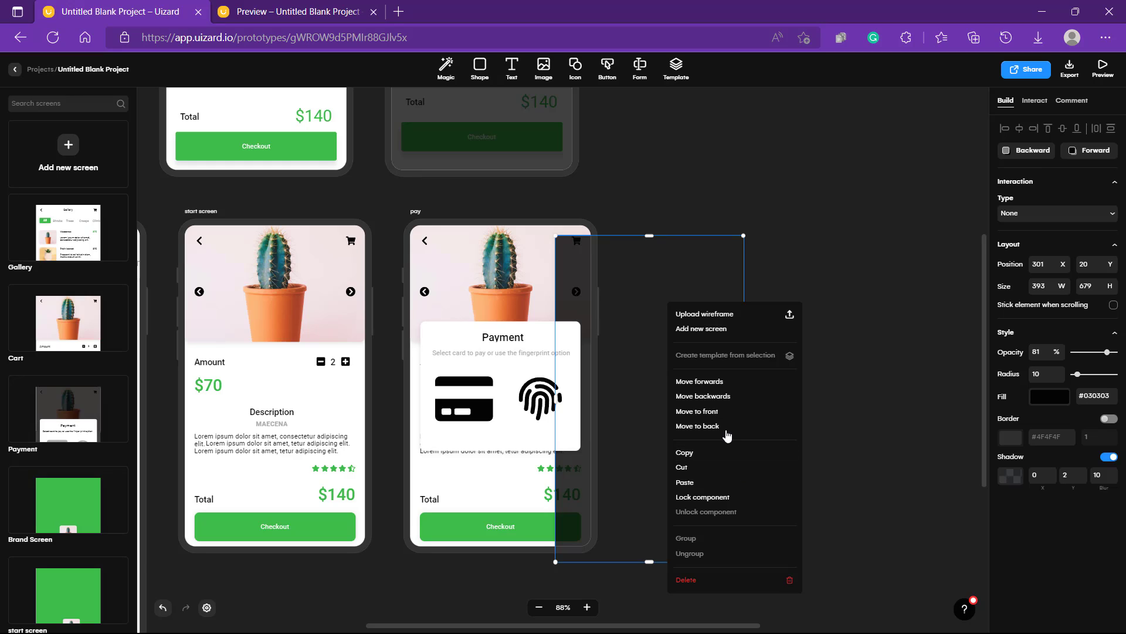
pyautogui.click(718, 413)
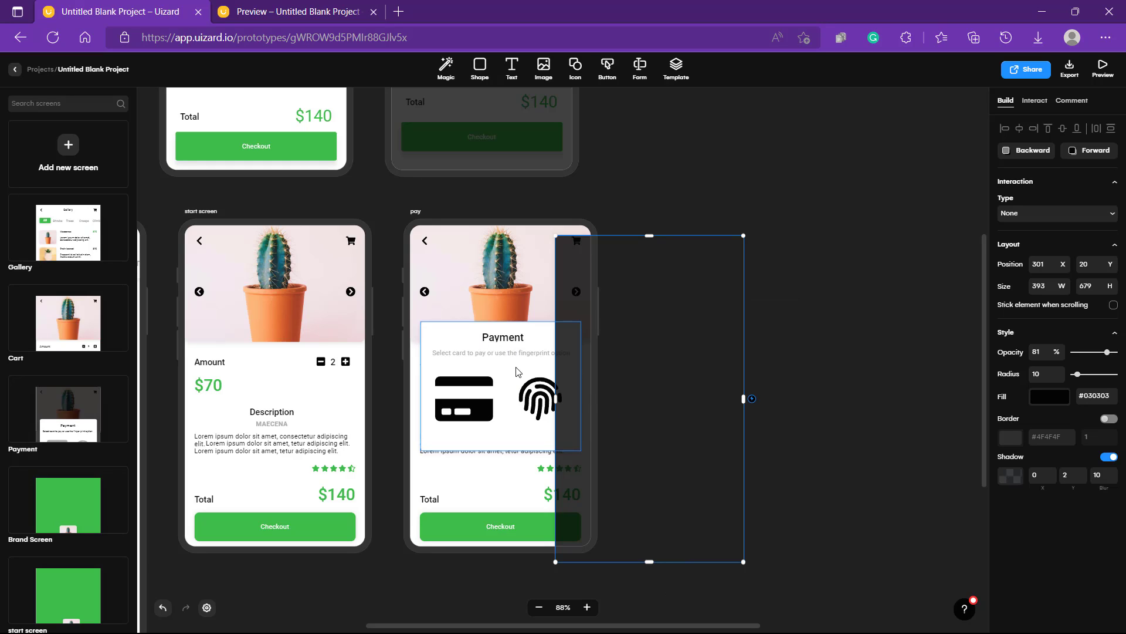
pyautogui.moveTo(721, 344); pyautogui.dragTo(698, 343)
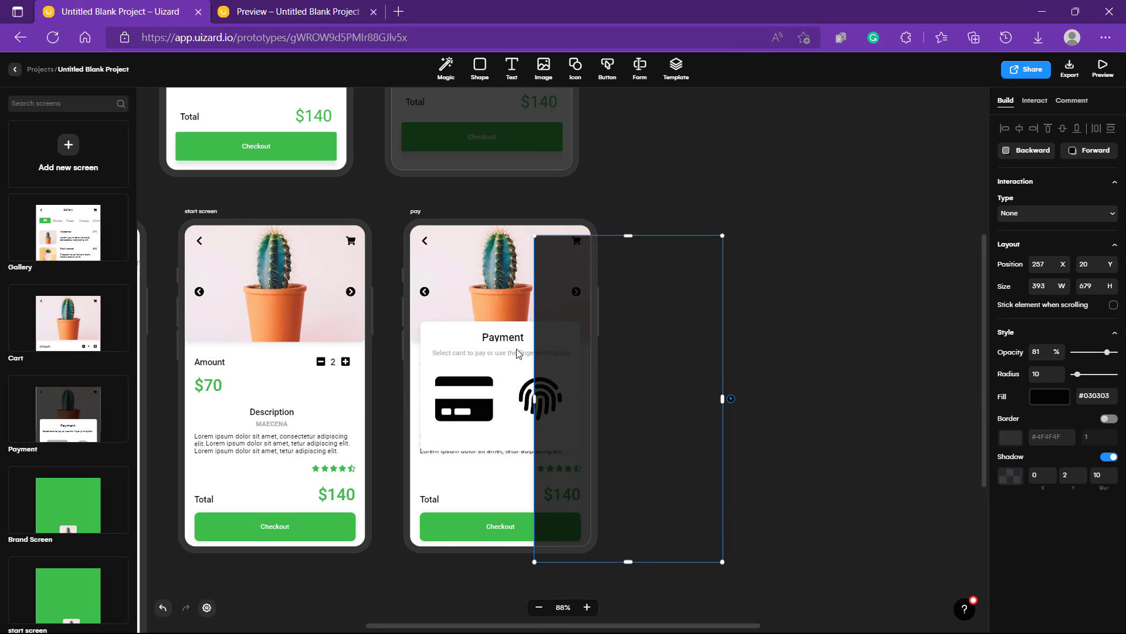
# - Bring the Payment popup group to the front and place the dark overlay back over the pay screen at X -8, Y -12
pyautogui.click(498, 352)
pyautogui.rightClick(499, 352)
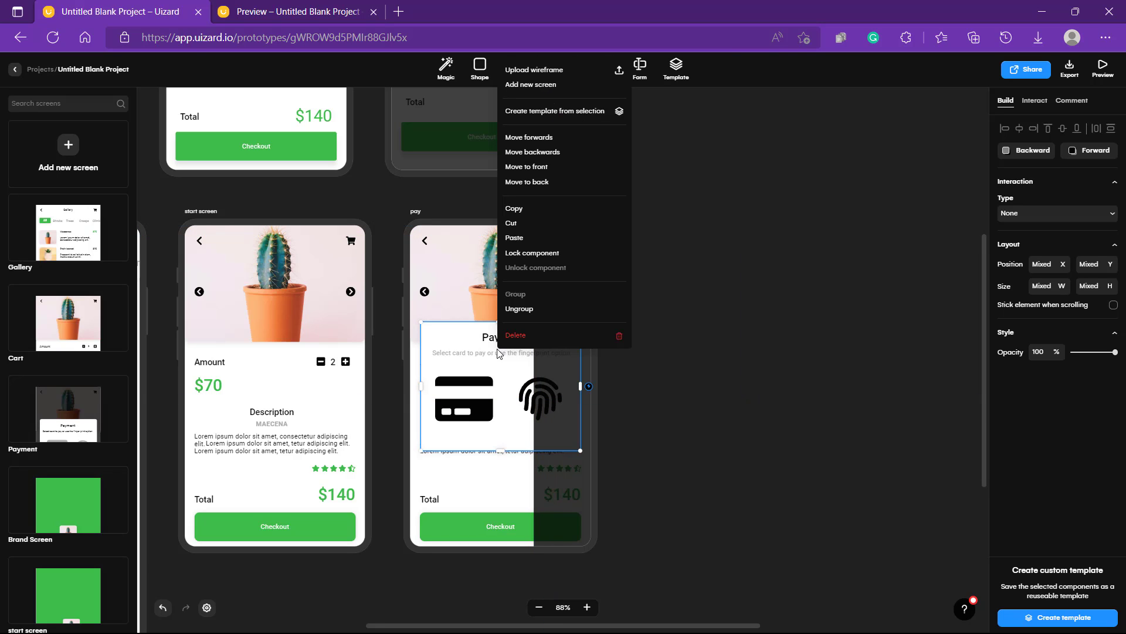
pyautogui.click(557, 169)
pyautogui.click(667, 333)
pyautogui.moveTo(664, 326); pyautogui.dragTo(536, 317)
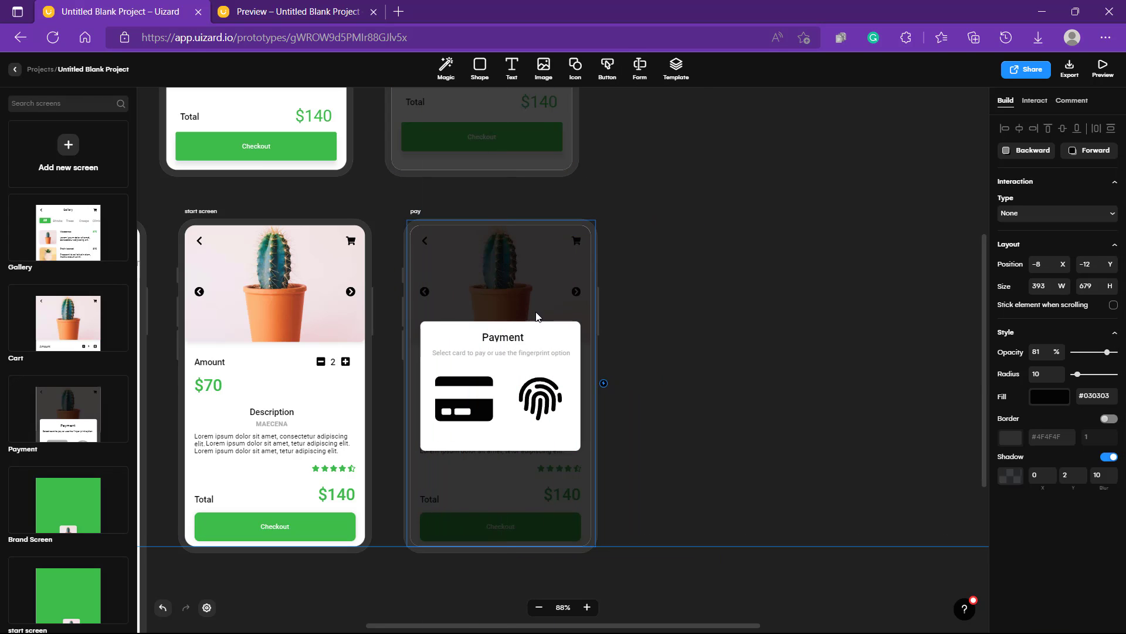
pyautogui.click(842, 372)
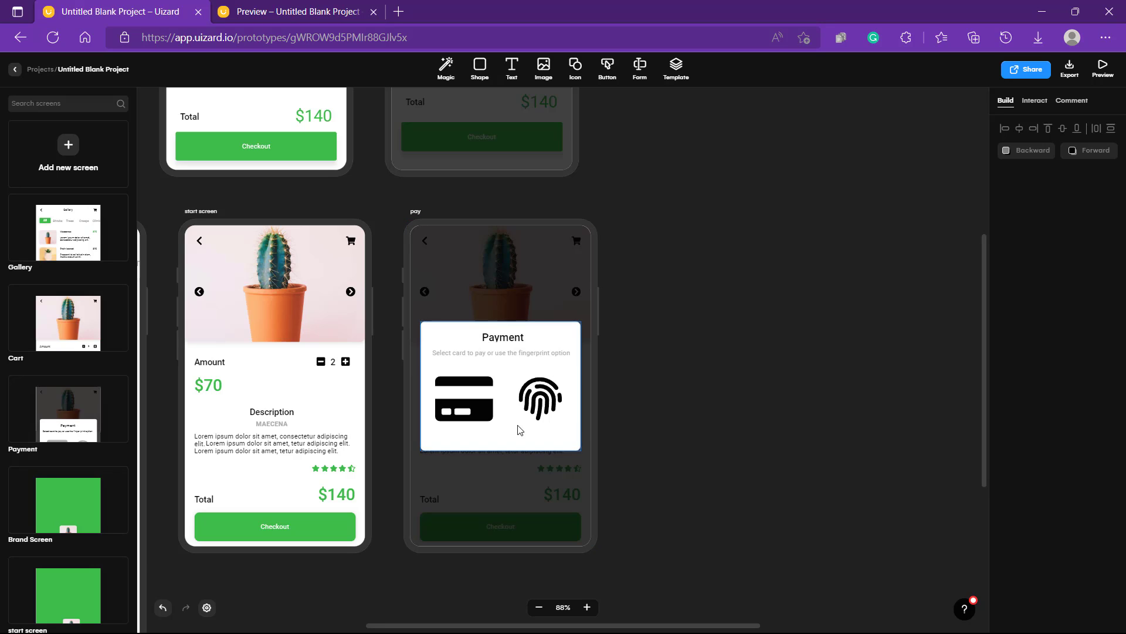
# - Review the pay screen beside its neighbouring screens and view the payment popup in the prototype preview
pyautogui.hscroll(-4, 688, 397)
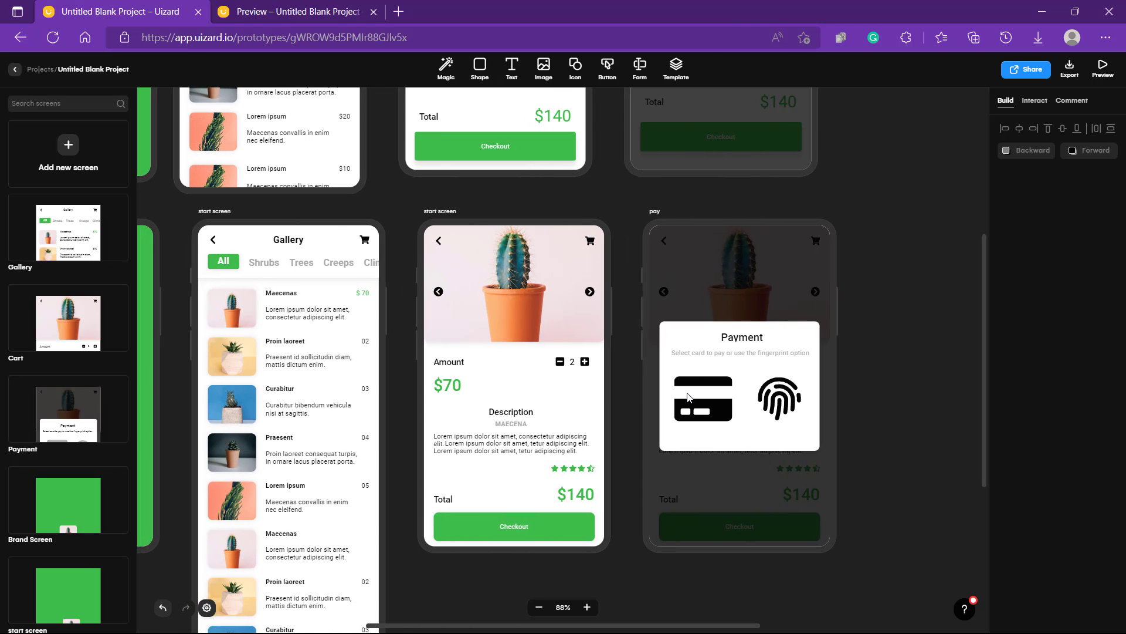
pyautogui.click(318, 7)
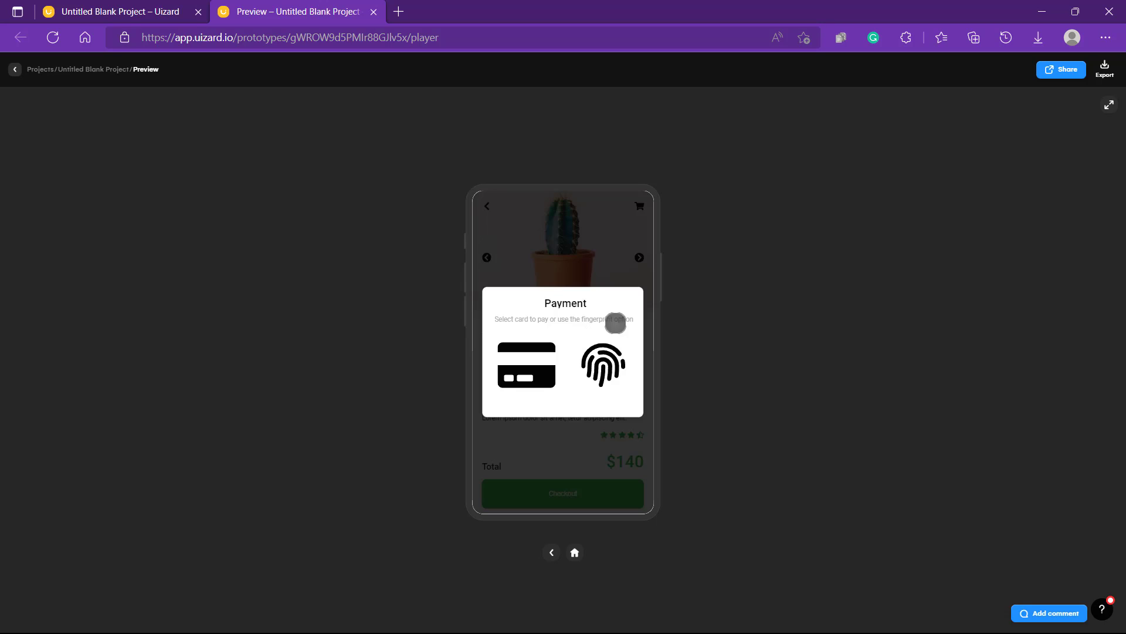